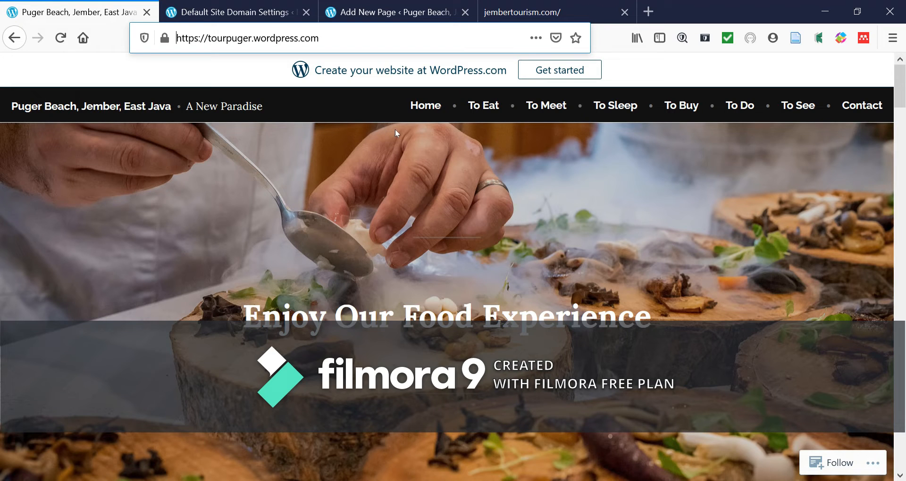
left_click(251, 13)
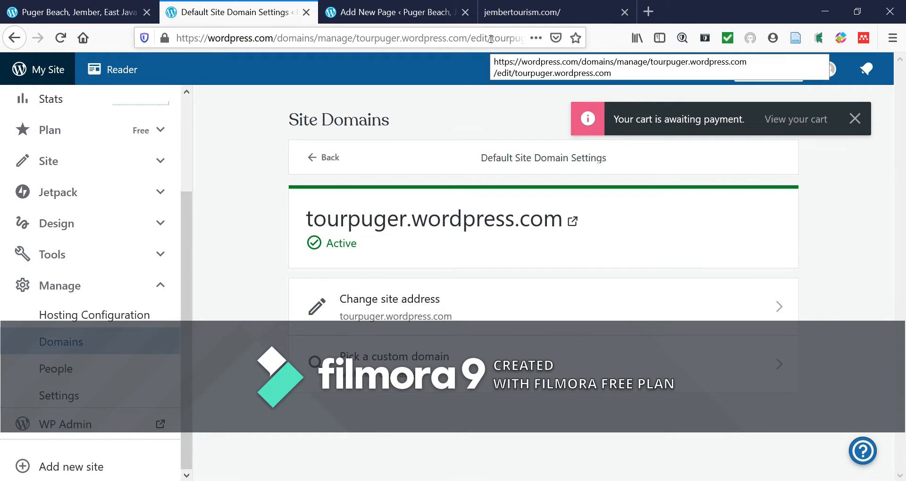
left_click_drag(186, 210, 199, 115)
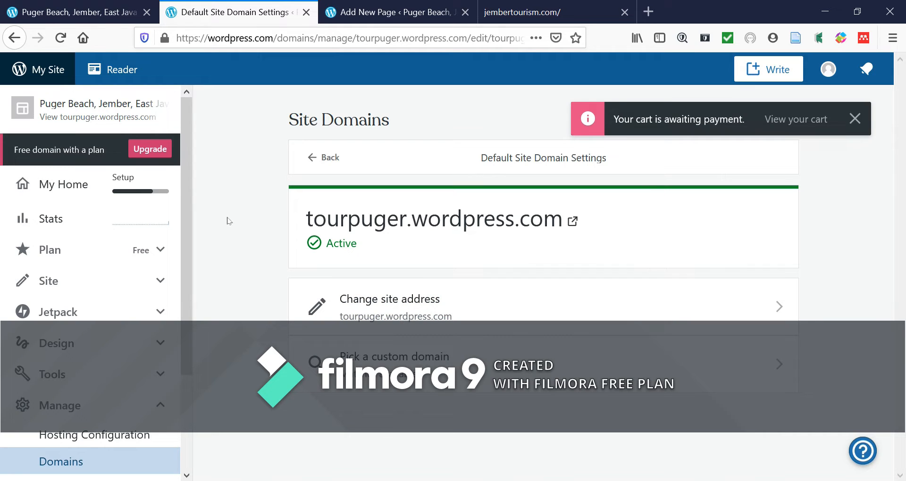
left_click_drag(187, 155, 196, 253)
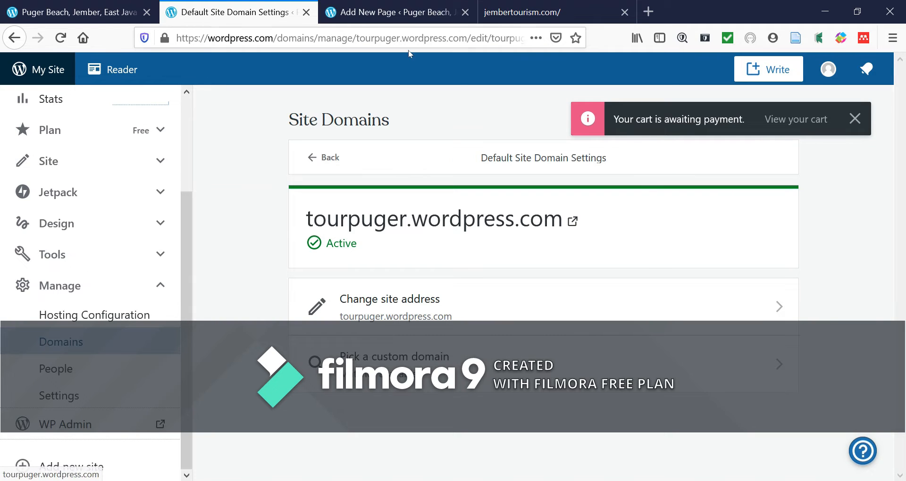
- Return to the site's admin dashboard and start adding a new page
left_click(410, 17)
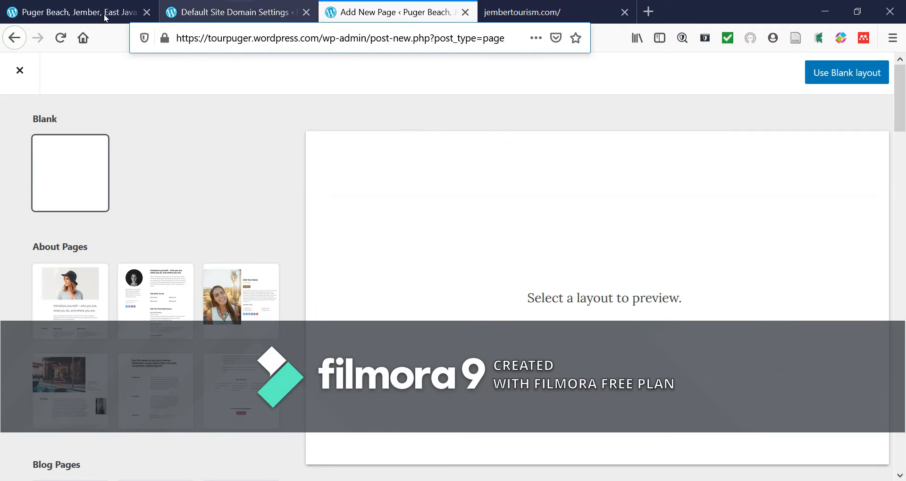
left_click(15, 41)
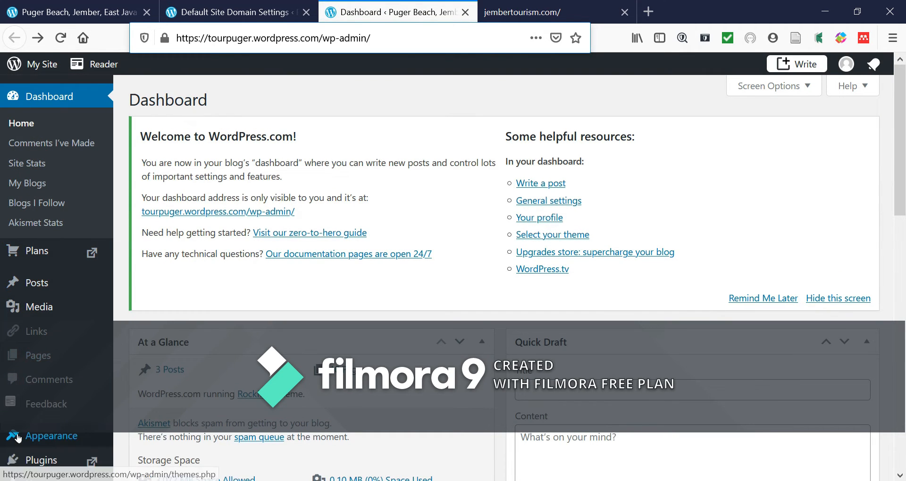
mouse_move(16, 307)
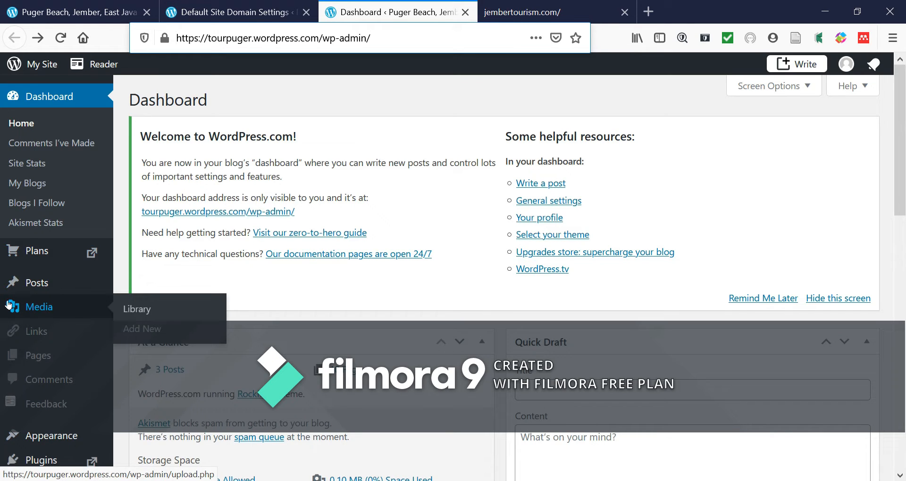
scroll(8, 306, "down", 2)
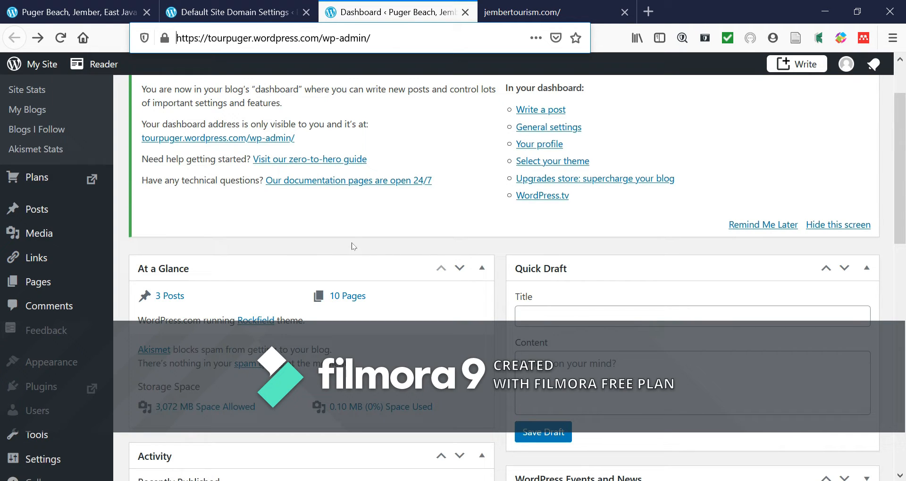
mouse_move(37, 285)
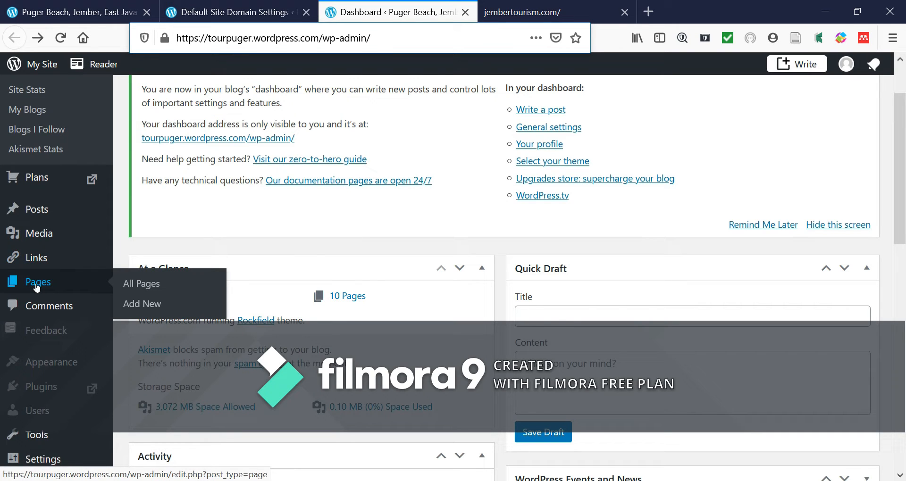
left_click(144, 306)
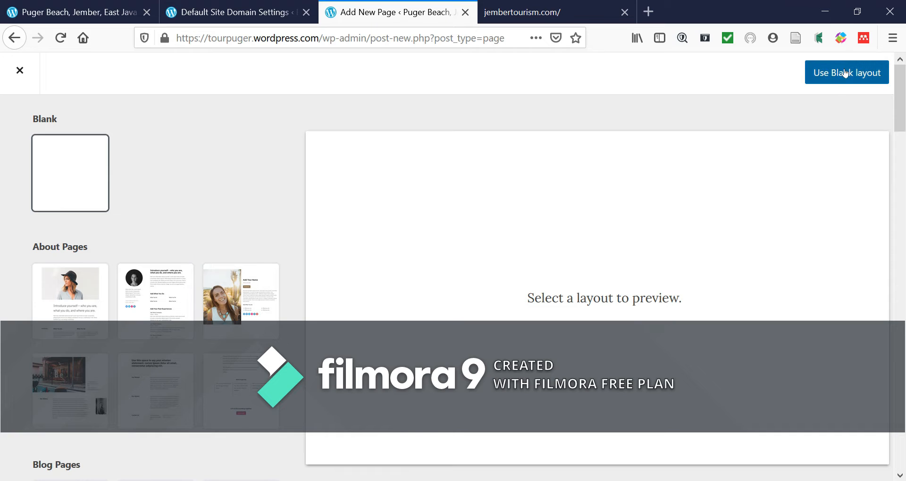
- Preview the Blank layout and three of the About page layouts, including the storefront and portrait ones
left_click(77, 181)
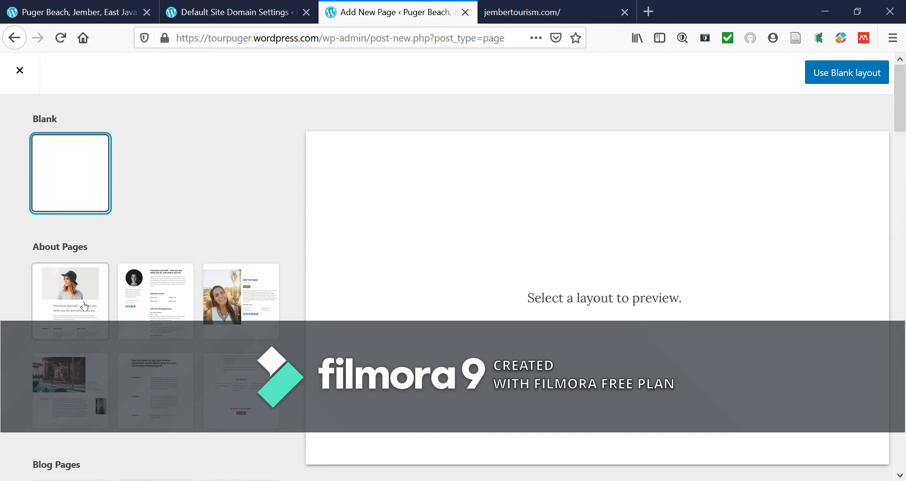
left_click(79, 386)
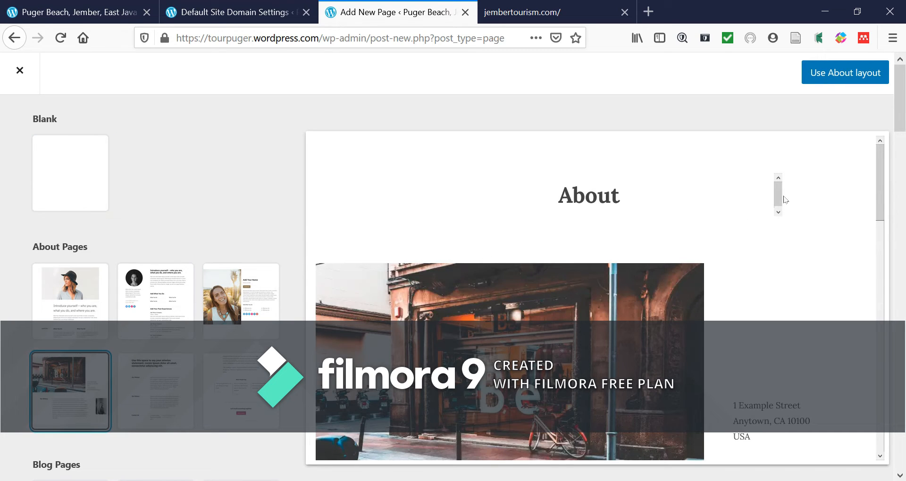
left_click_drag(884, 199, 879, 438)
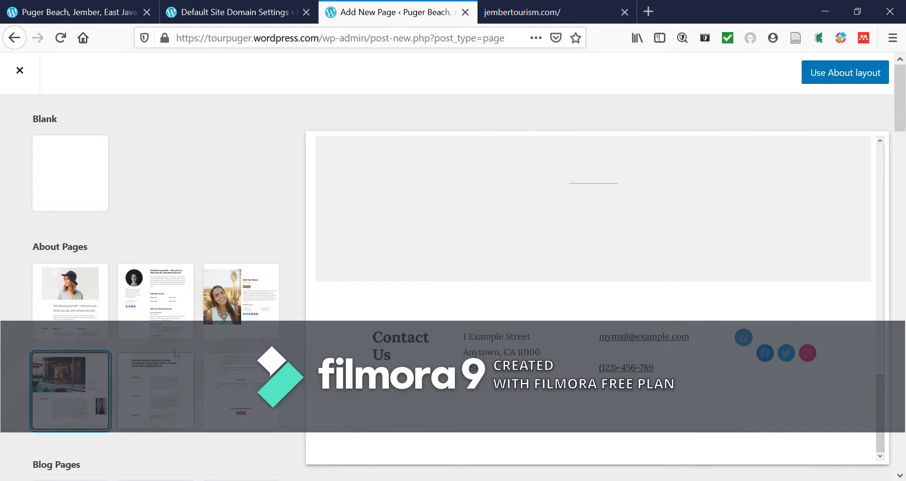
left_click(223, 316)
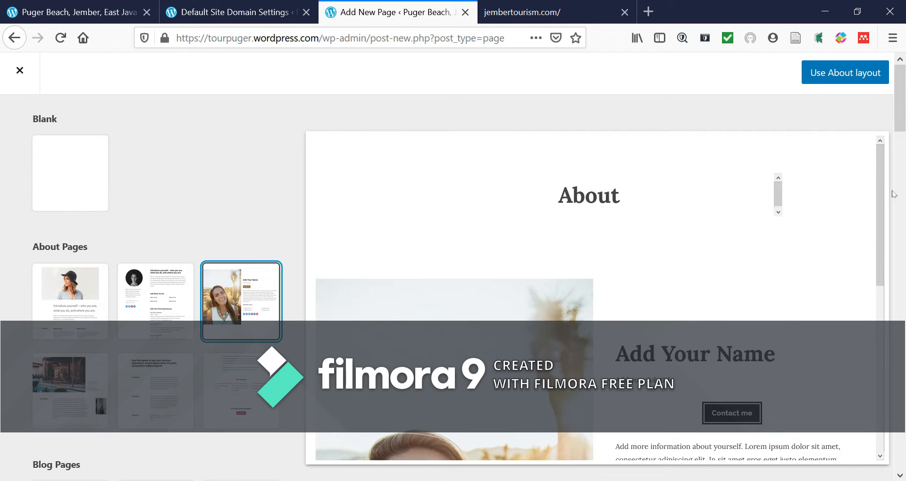
left_click_drag(881, 192, 872, 391)
scroll(425, 264, "up", 15)
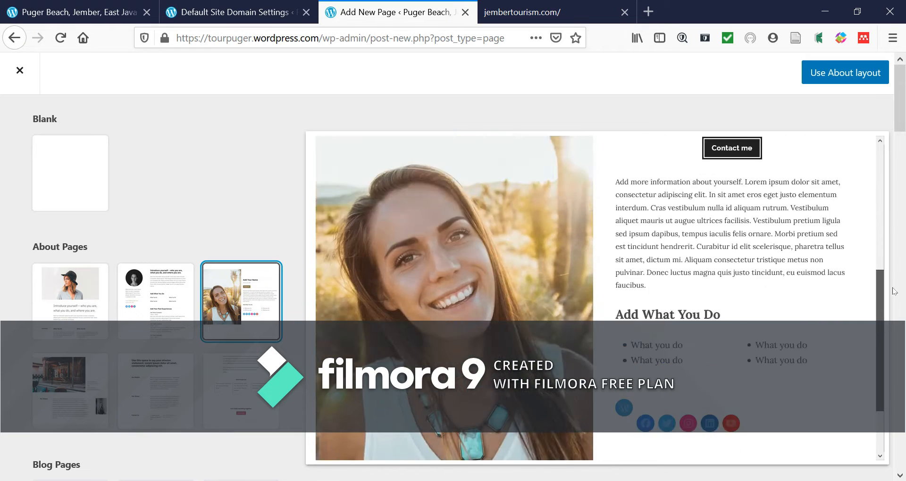
left_click(172, 296)
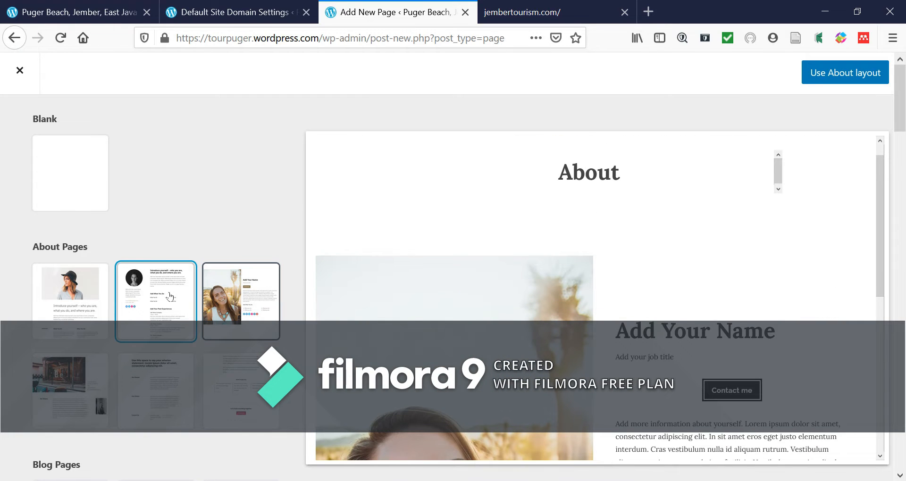
mouse_move(885, 160)
left_mouse_down()
mouse_move(871, 393)
mouse_move(872, 151)
left_mouse_up()
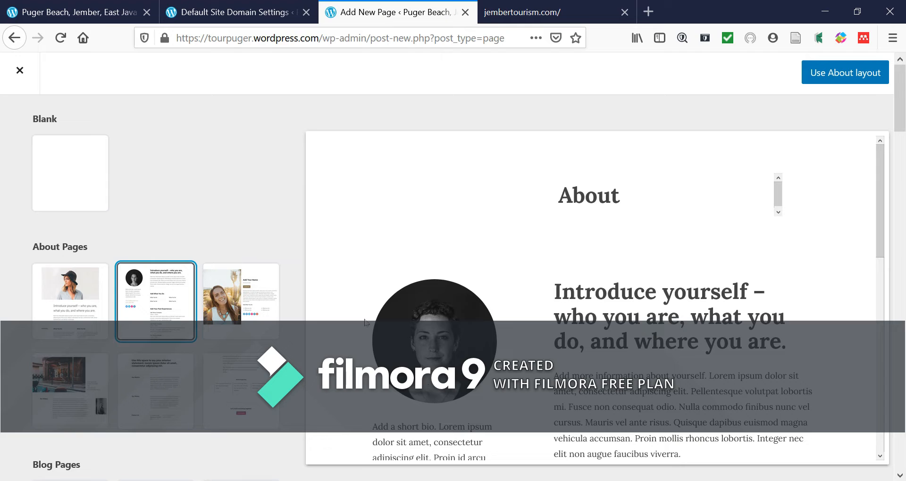
- Preview the first two Blog page layouts and examine their contents
scroll(130, 401, "down", 3)
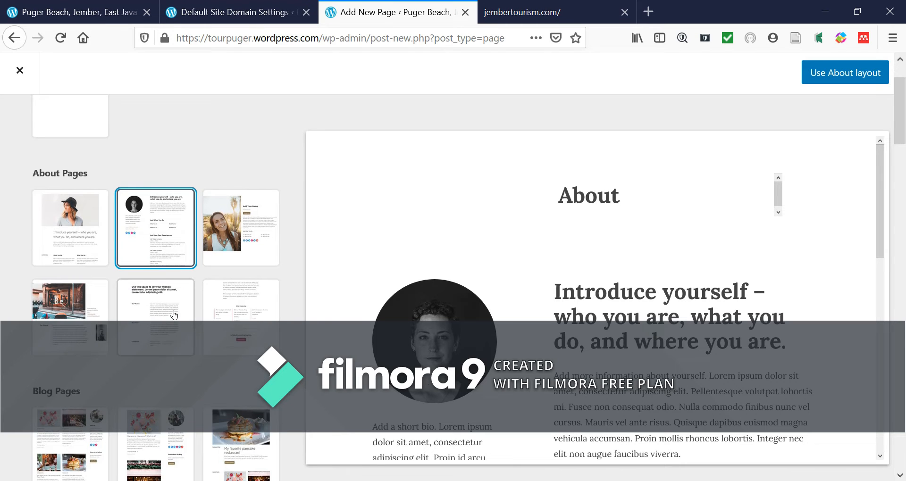
scroll(173, 314, "down", 3)
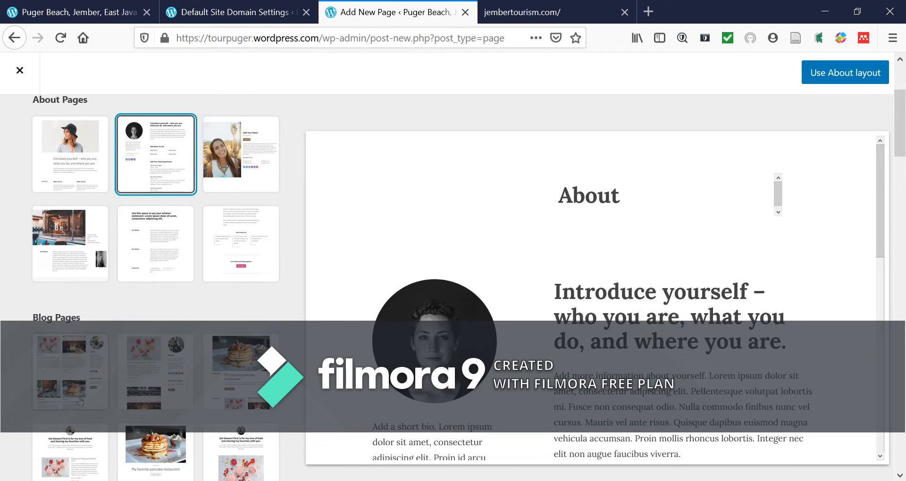
left_click(56, 369)
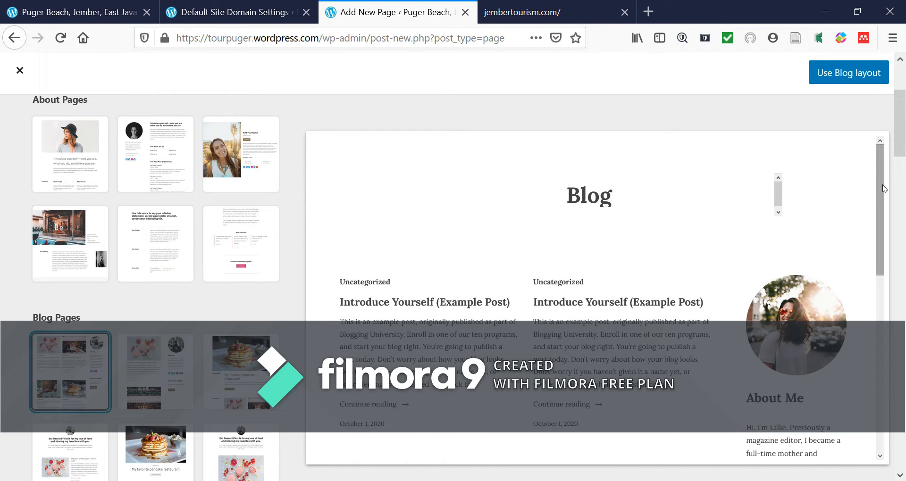
mouse_move(882, 188)
left_mouse_down()
mouse_move(886, 376)
mouse_move(892, 200)
left_mouse_up()
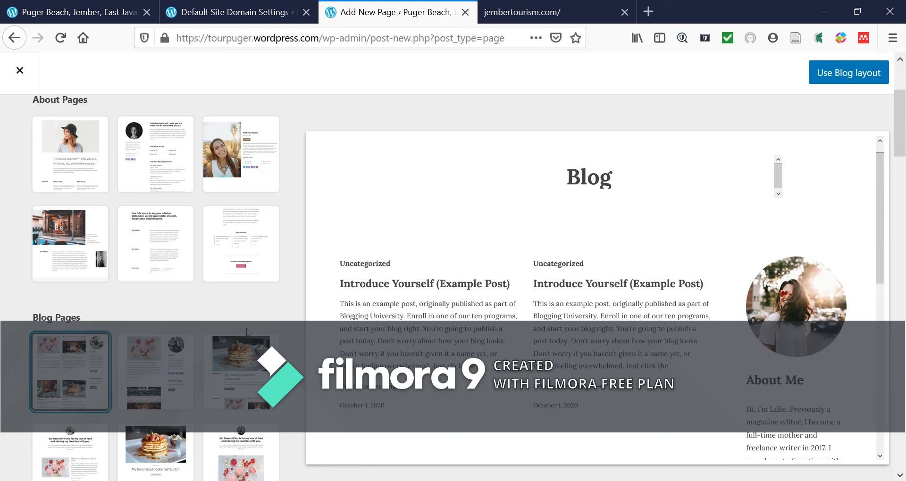
left_click(177, 371)
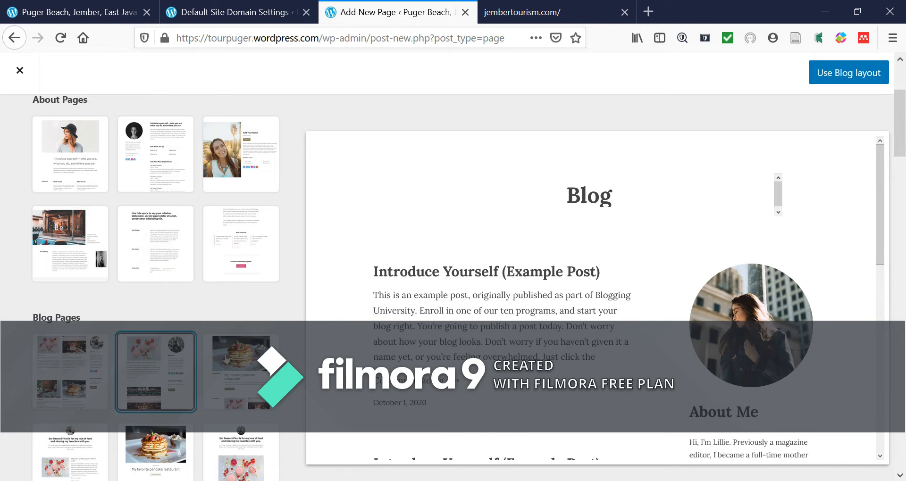
left_click_drag(880, 184, 895, 321)
scroll(116, 361, "down", 2)
scroll(117, 363, "down", 3)
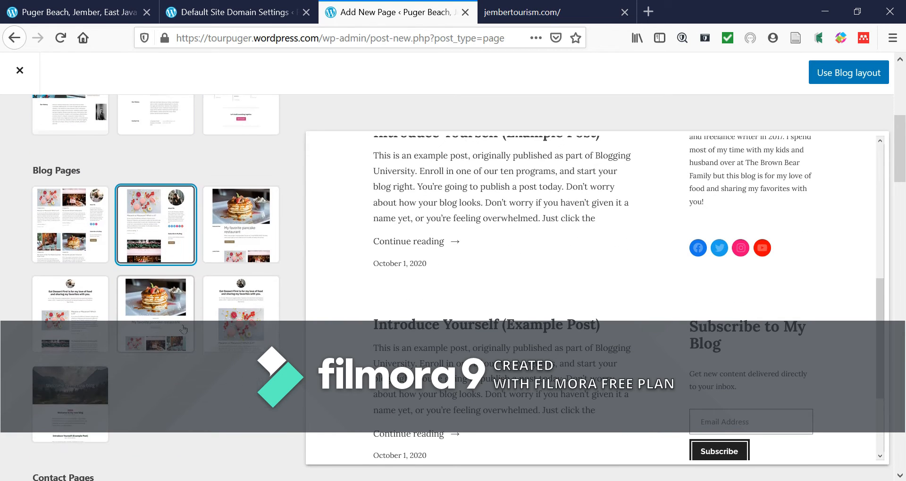
- Create the page from the Blog layout that has the large centred pancake photo
left_click(169, 315)
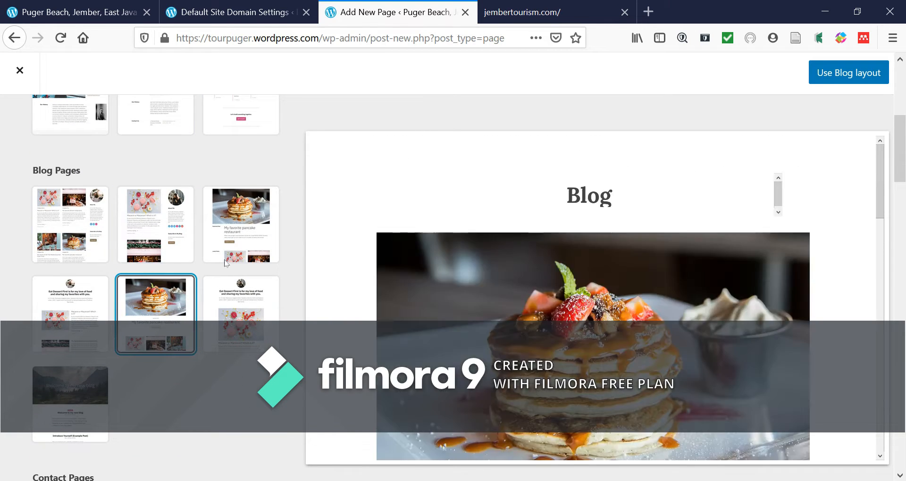
left_click_drag(878, 202, 890, 183)
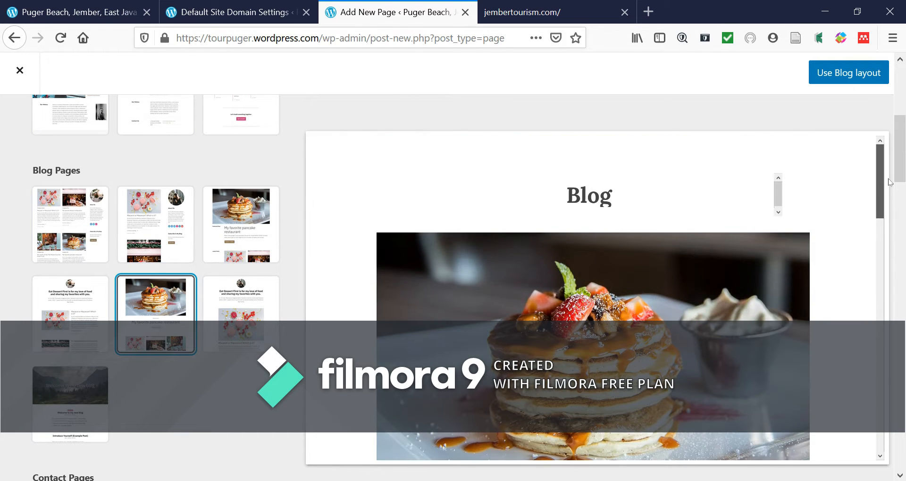
left_click(851, 80)
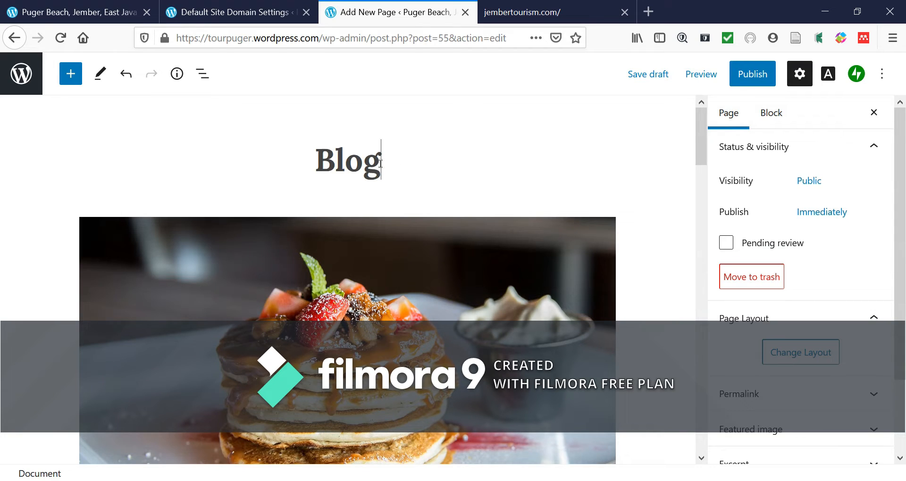
- Replace the page title with "Hotel Berbintang"
left_click_drag(383, 164, 296, 158)
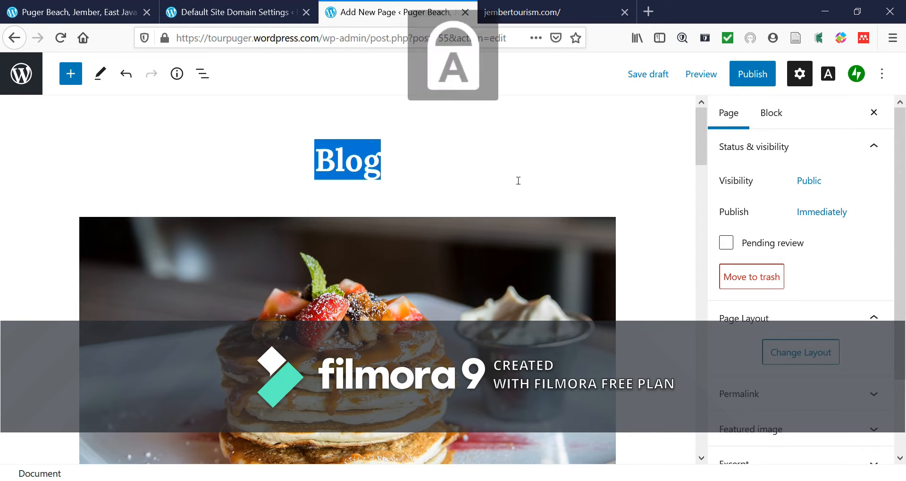
type("Hotel")
key("Caps_Lock")
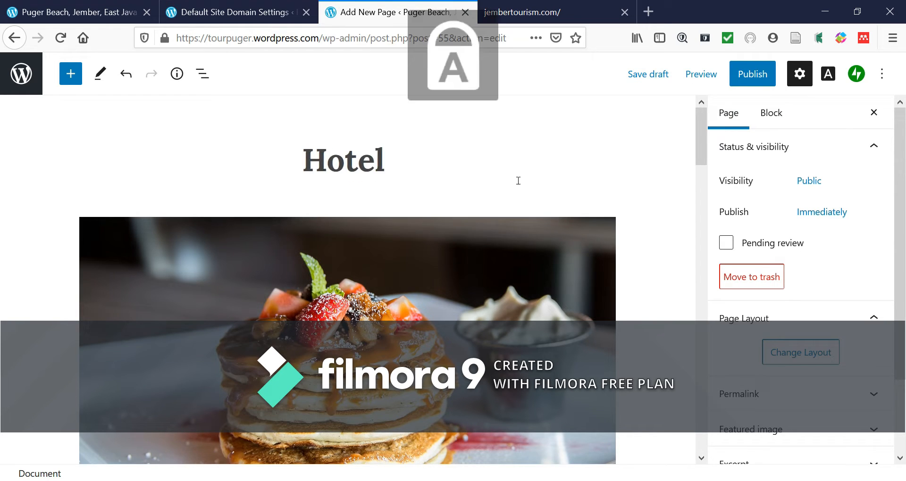
key("Caps_Lock")
type("Berbintang")
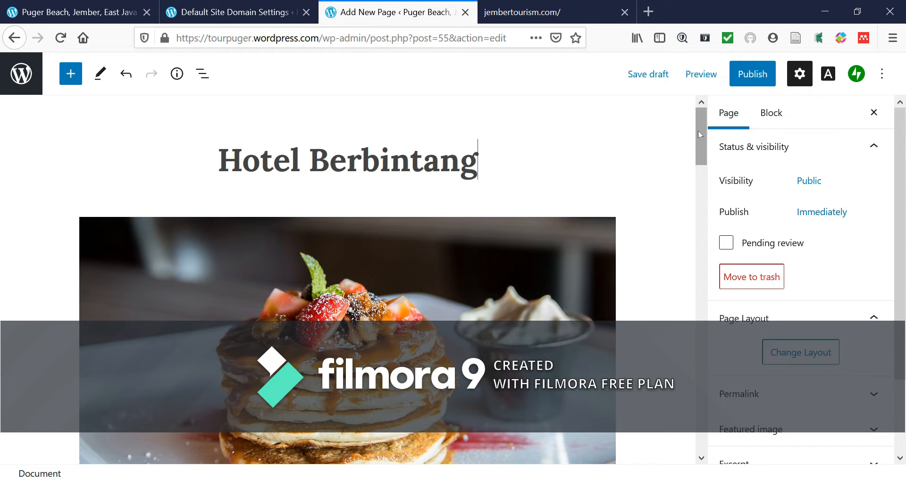
- Publish the Hotel Berbintang page immediately with public visibility
left_click_drag(698, 132, 721, 97)
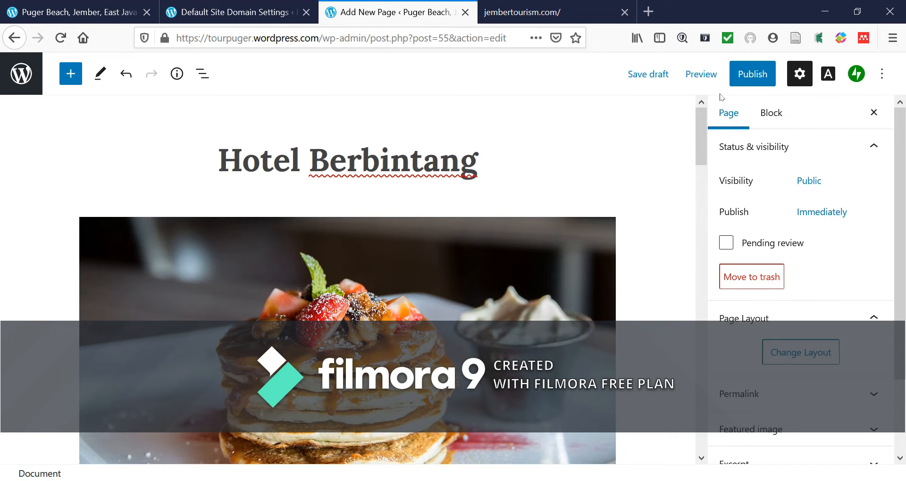
left_click(751, 78)
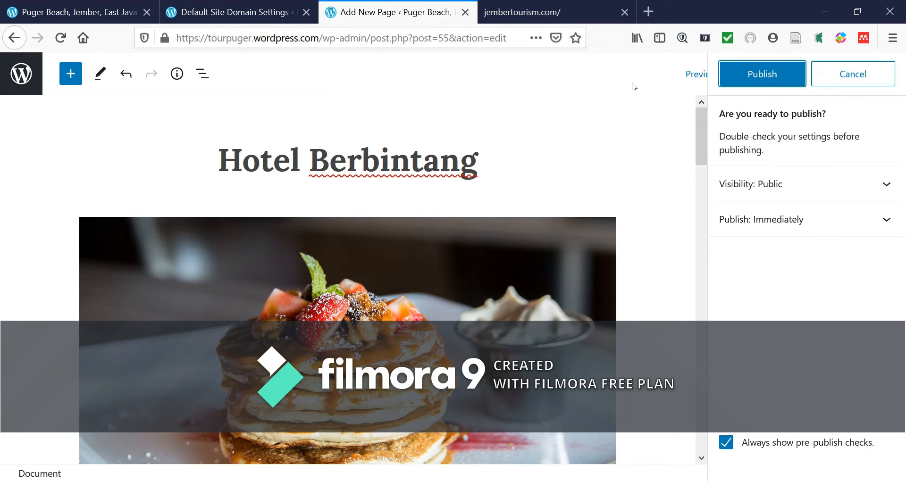
left_click(743, 81)
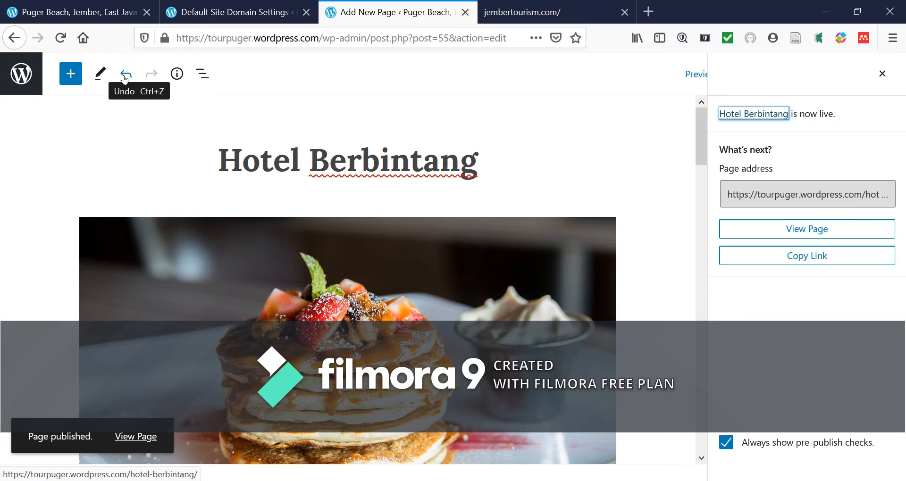
- Leave the Hotel Berbintang page editor without saving further changes and start adding another new page
left_click(66, 81)
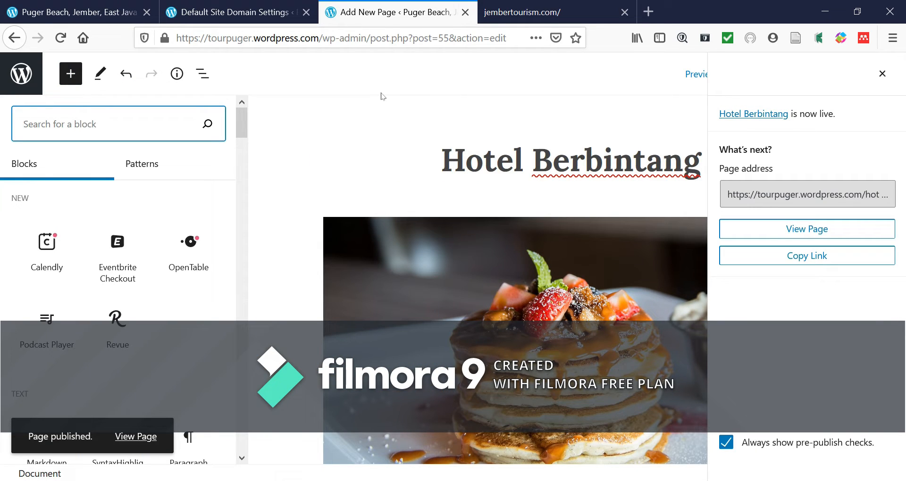
left_click(124, 76)
left_click(16, 42)
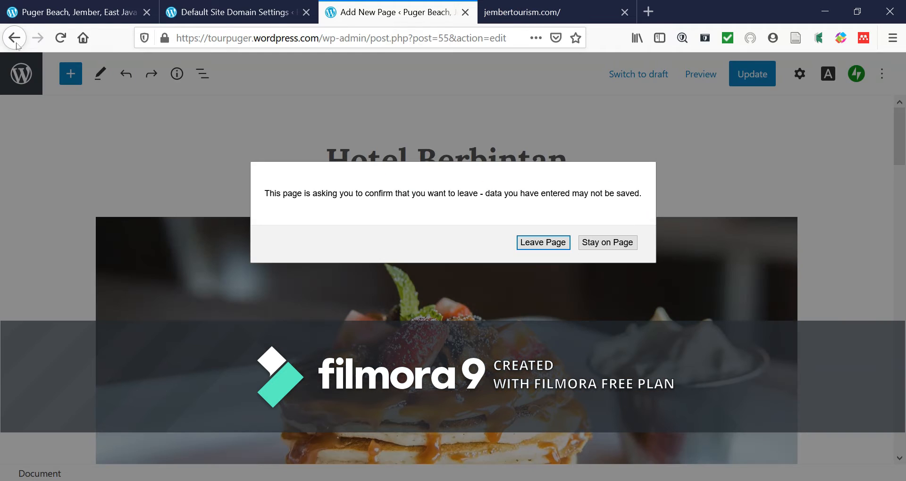
left_click(541, 244)
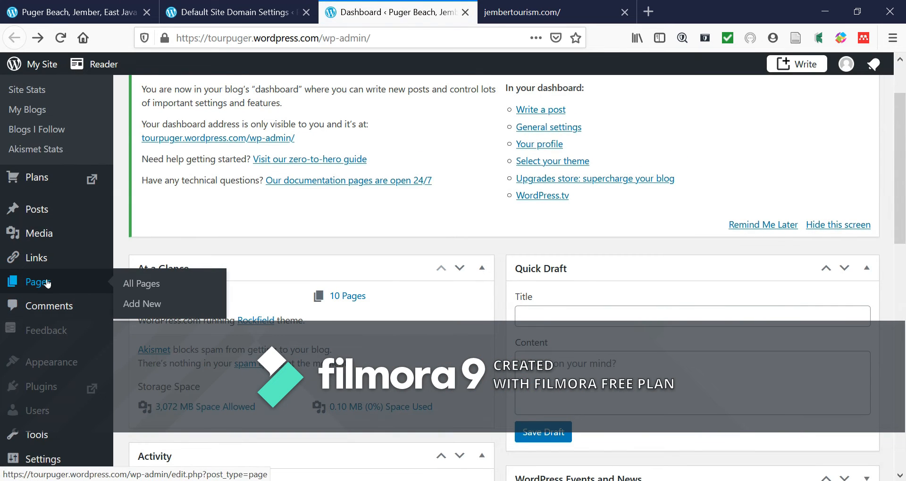
left_click(56, 283)
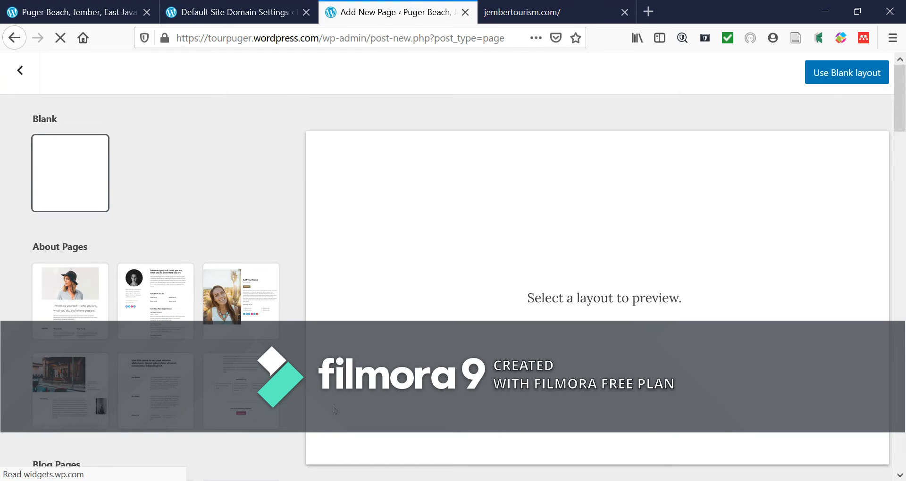
- Create the page from the Blog layout with the large pancake photo and title it "Hotel Non Berbintang"
scroll(205, 352, "down", 5)
left_click(170, 315)
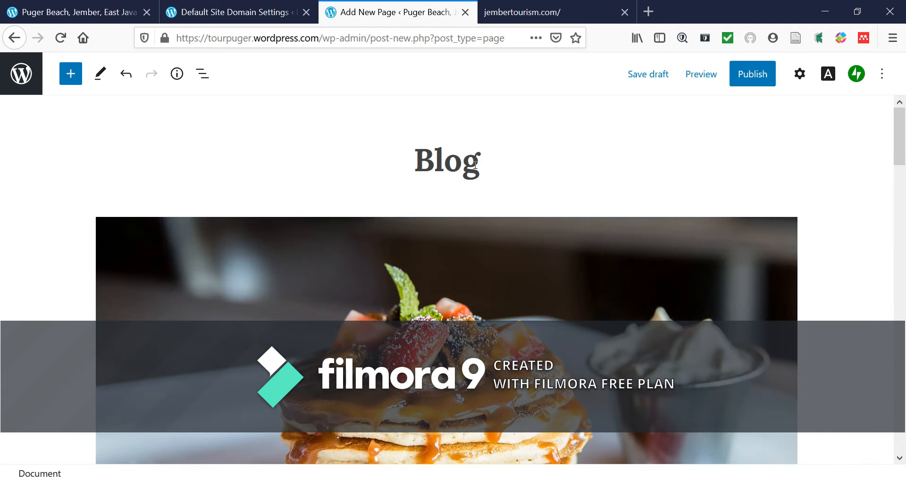
left_click_drag(475, 165, 357, 148)
key("Caps_Lock")
type("H")
key("Caps_Lock")
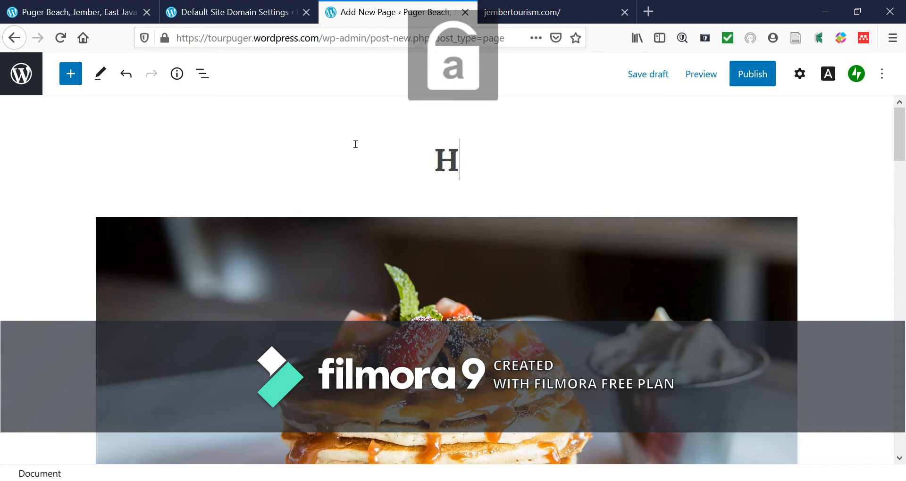
type("otel Non ")
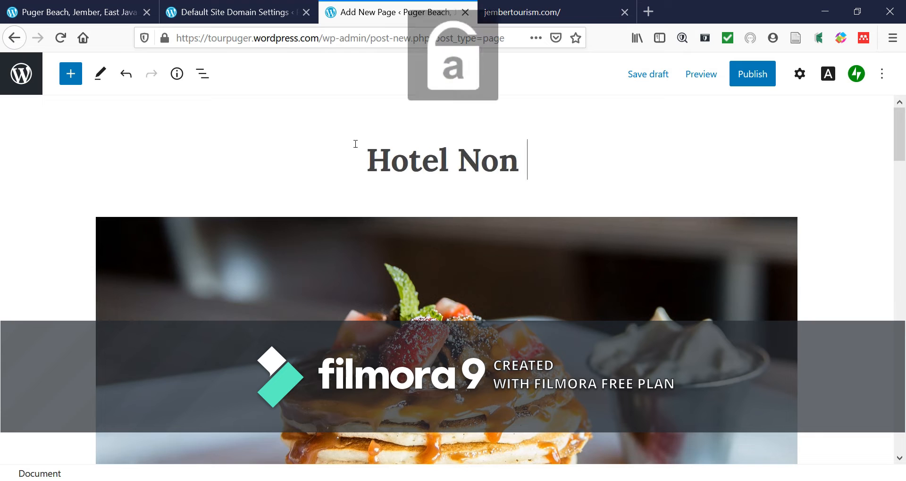
type("Berb")
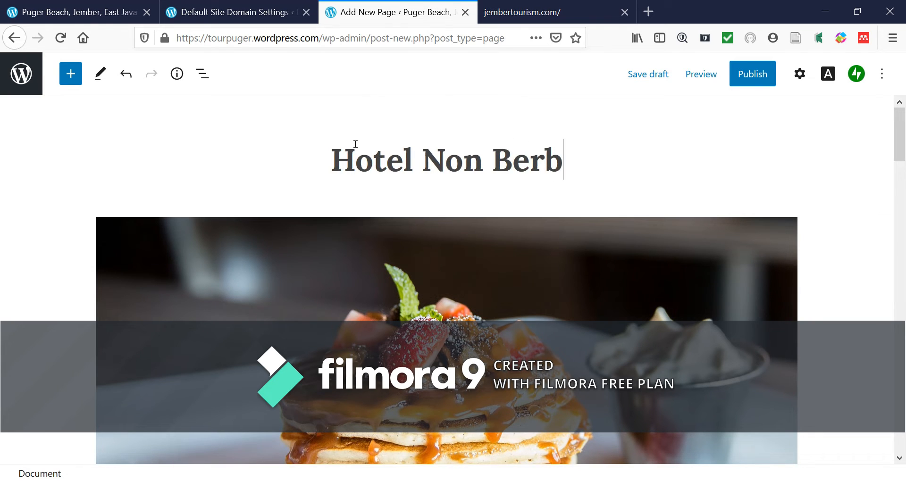
type("intang")
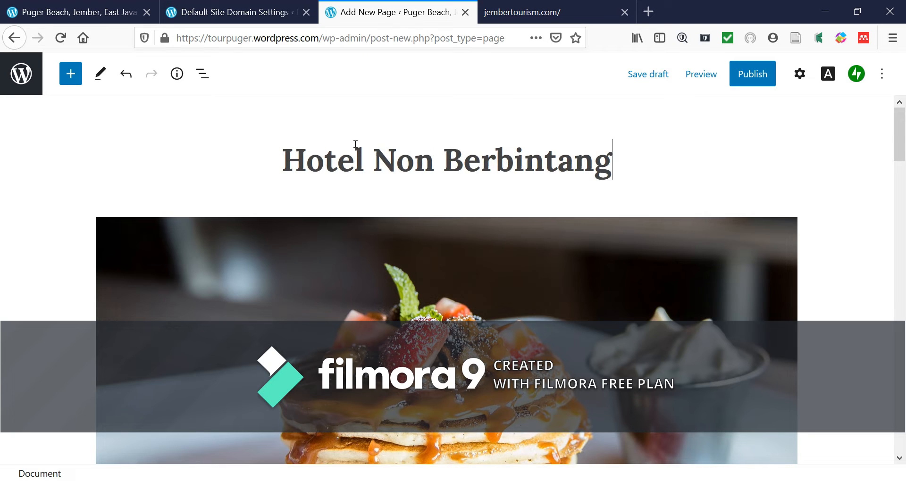
- Shorten the last word of the page title so it reads "Hotel Non Bintang"
key("Left")
key("Left")
key("Left")
key("Left")
key("Left")
key("Left")
key("BackSpace")
key("BackSpace")
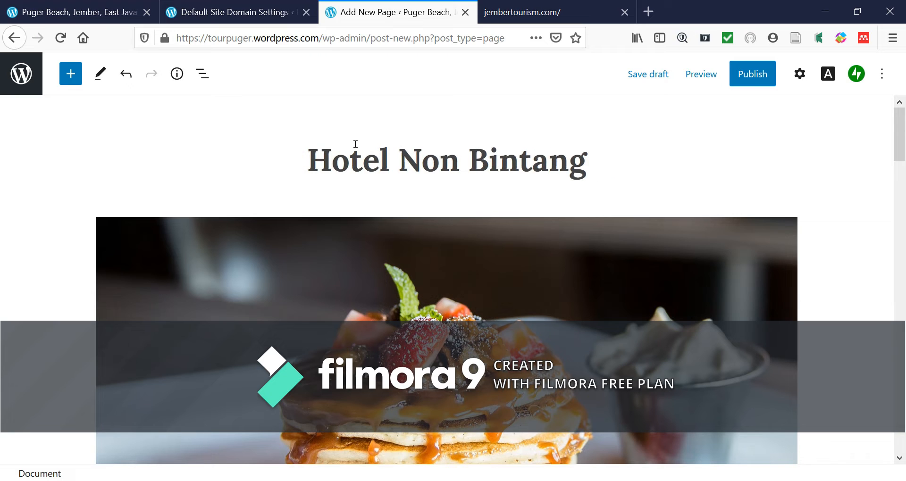
- Publish the Hotel Non Bintang page immediately with public visibility and return to the list of pages
left_click(747, 81)
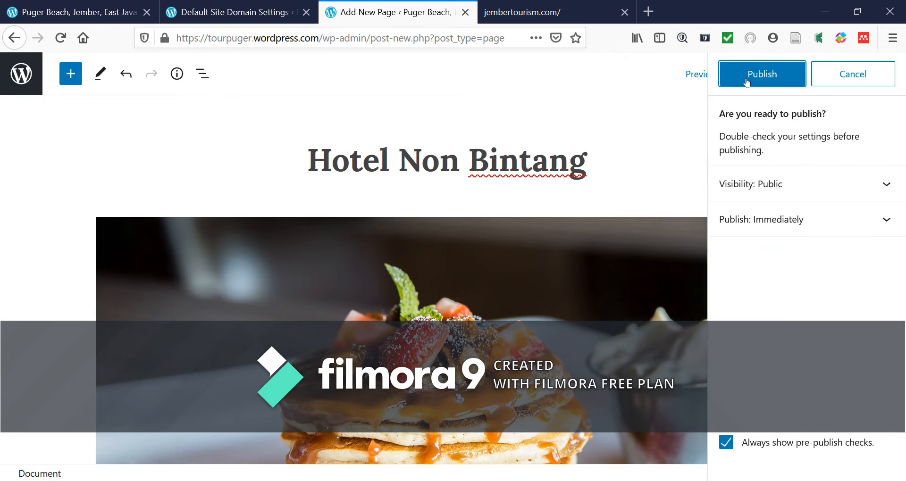
left_click(750, 80)
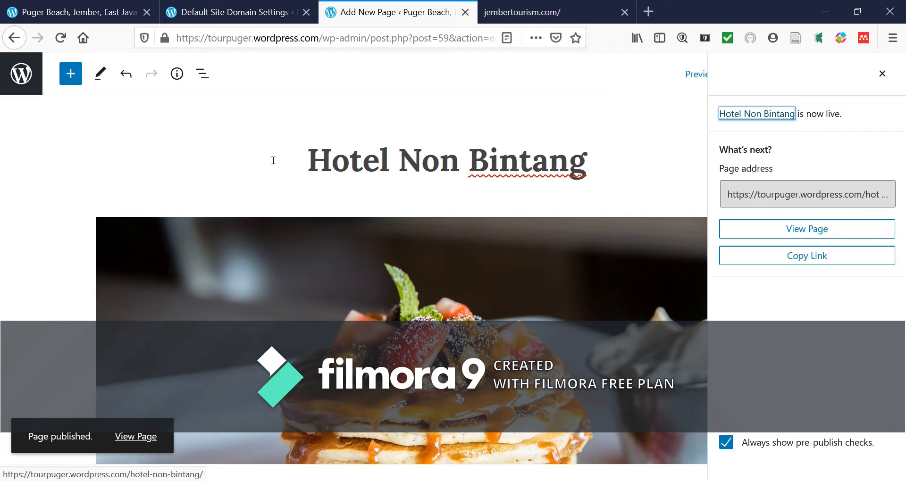
left_click(16, 42)
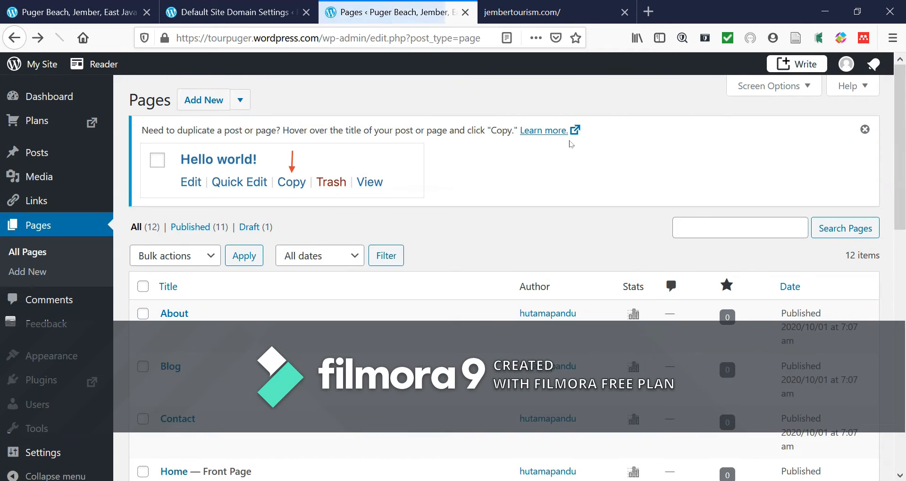
- Open the Hotel Berbintang page from the pages list for editing
scroll(250, 320, "down", 3)
scroll(250, 319, "down", 1)
left_click(209, 322)
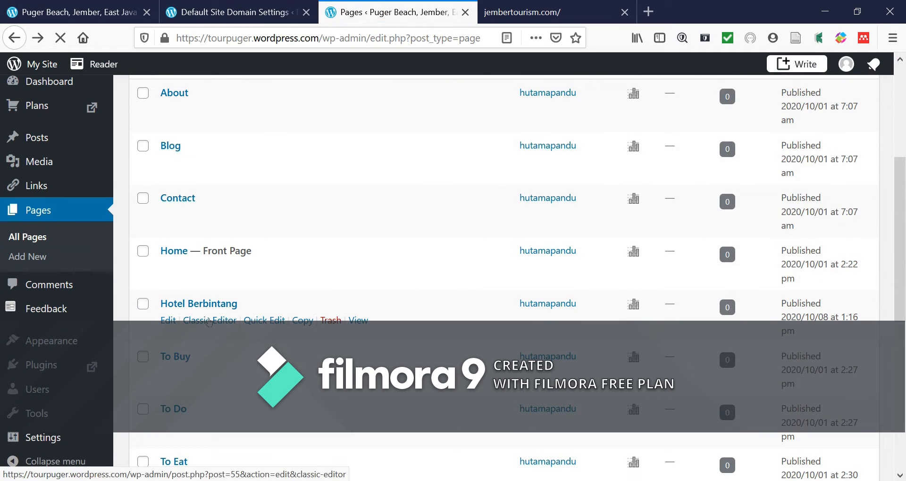
scroll(201, 331, "down", 2)
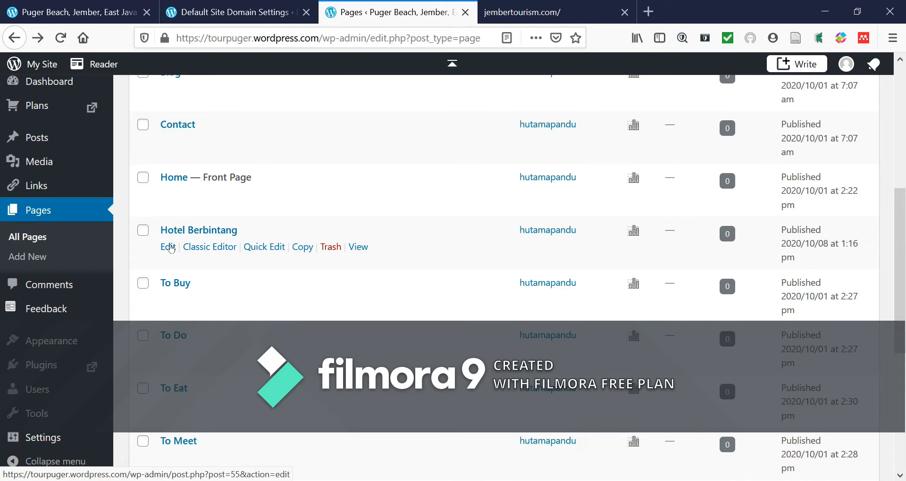
left_click(169, 247)
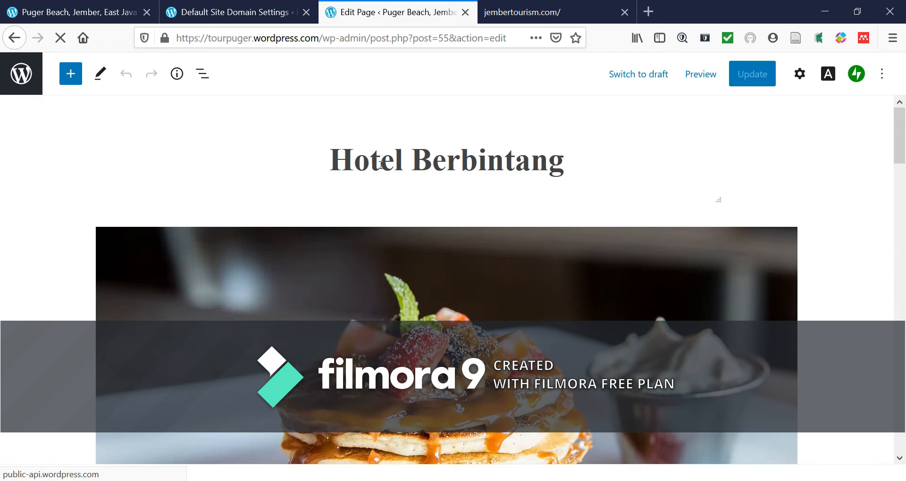
- Change the page title to "Hotel Bintang" and update the published page
left_click(472, 164)
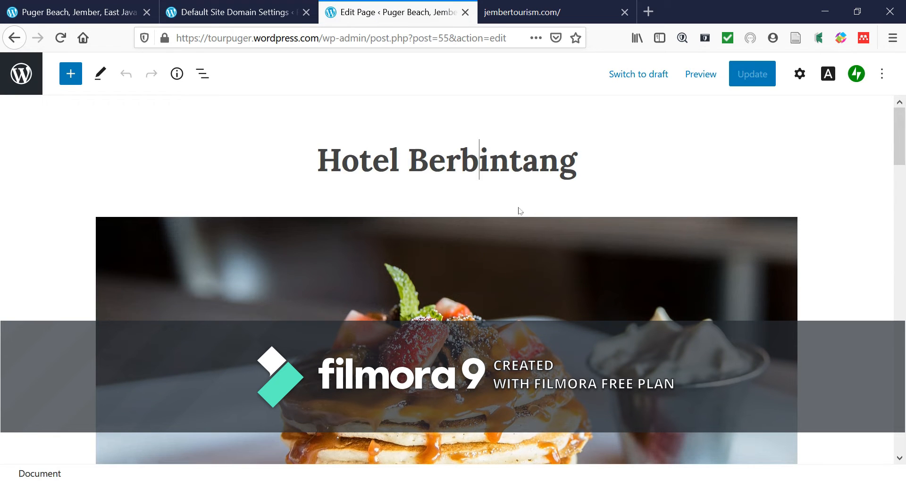
key("BackSpace")
key("BackSpace")
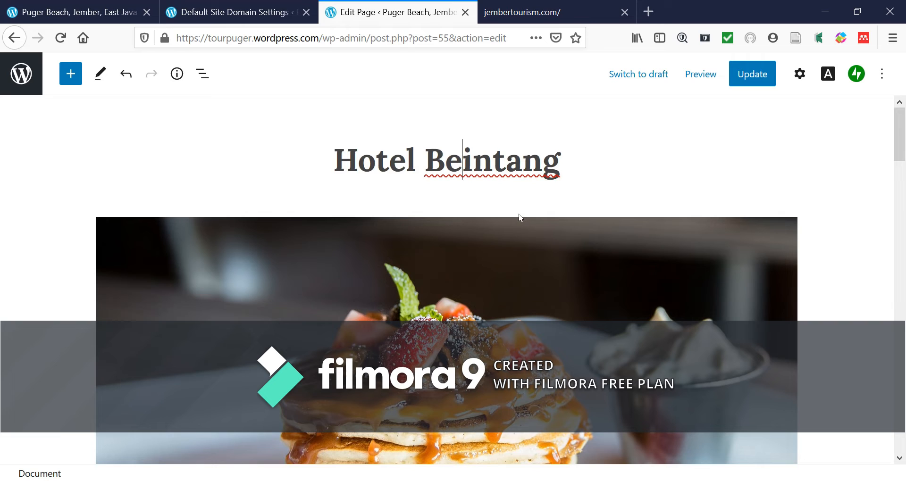
key("BackSpace")
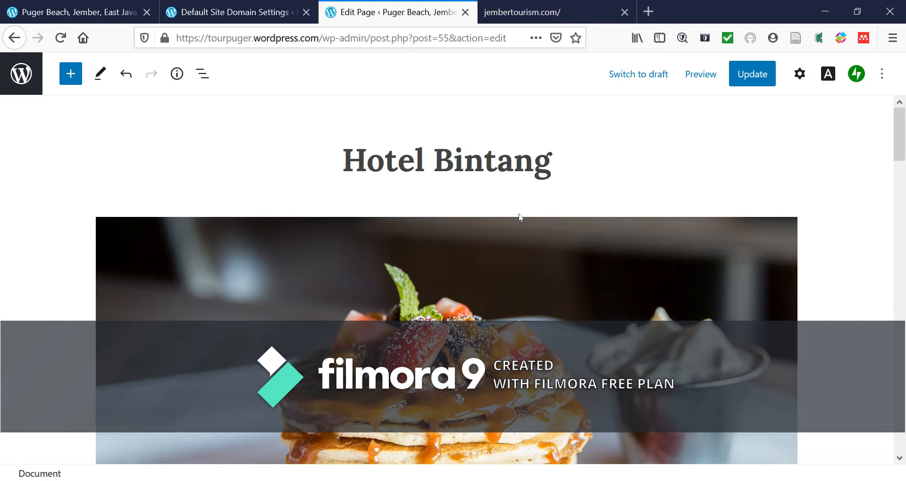
left_click(749, 78)
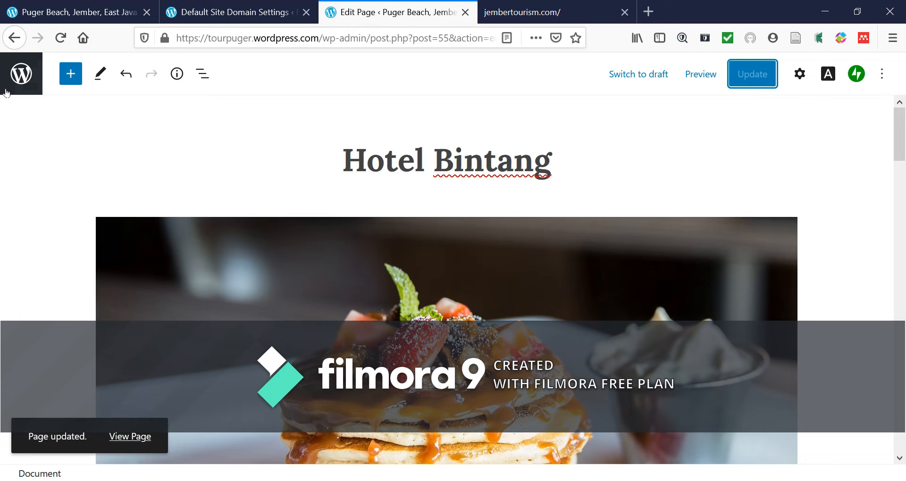
- Leave the page editor and open the site's menu management screen
left_click(13, 38)
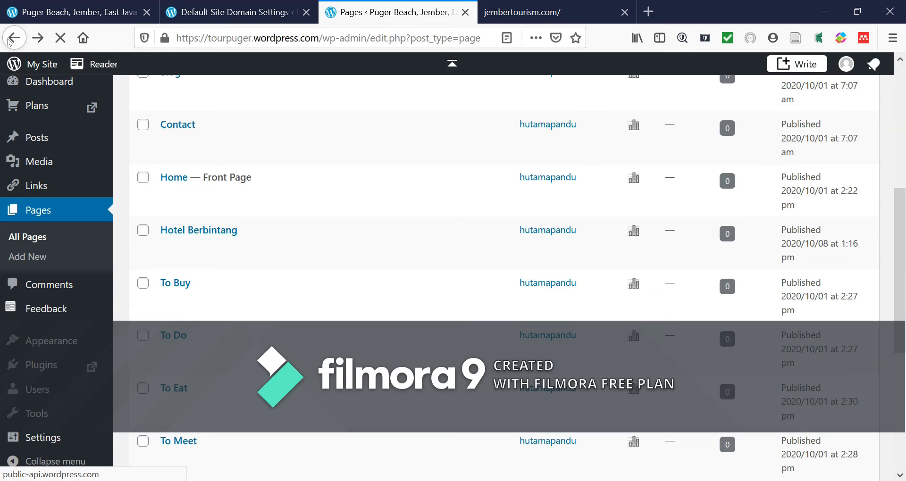
left_click(9, 41)
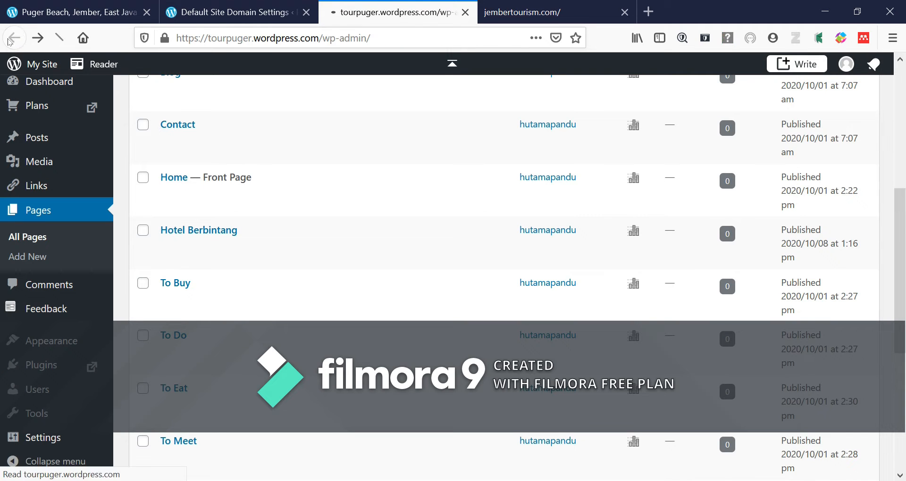
mouse_move(50, 286)
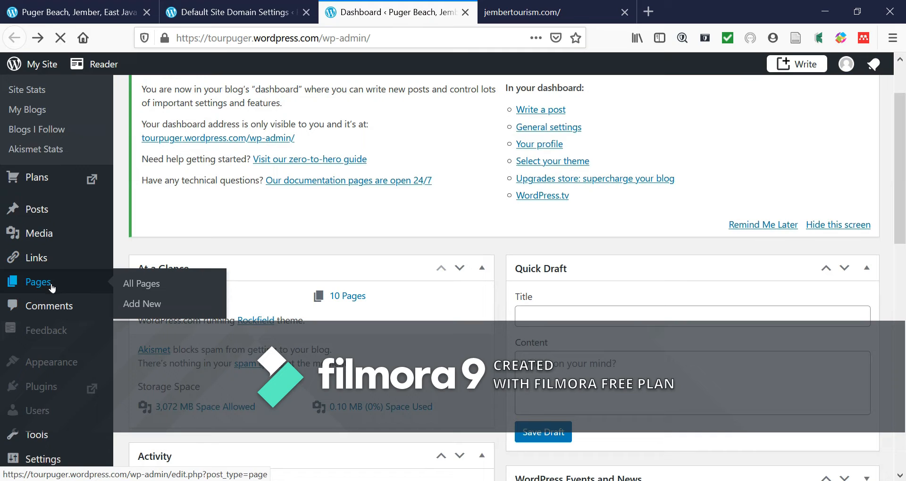
mouse_move(71, 367)
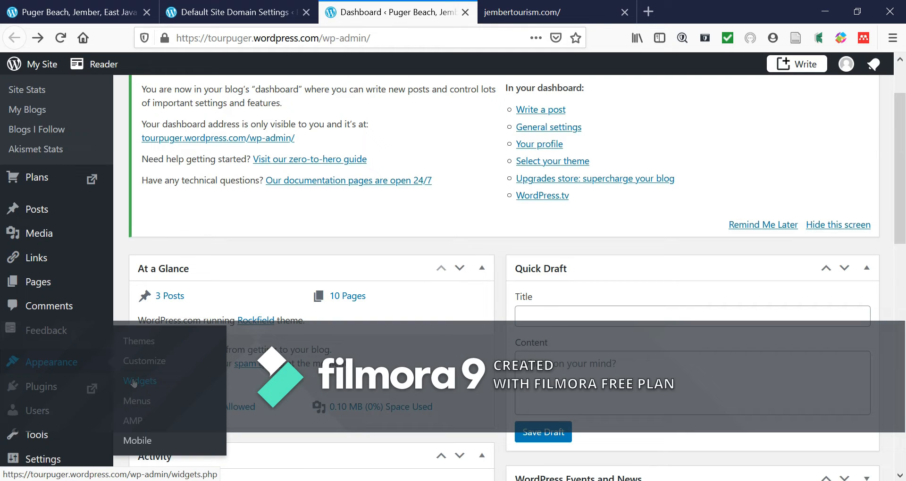
left_click(147, 402)
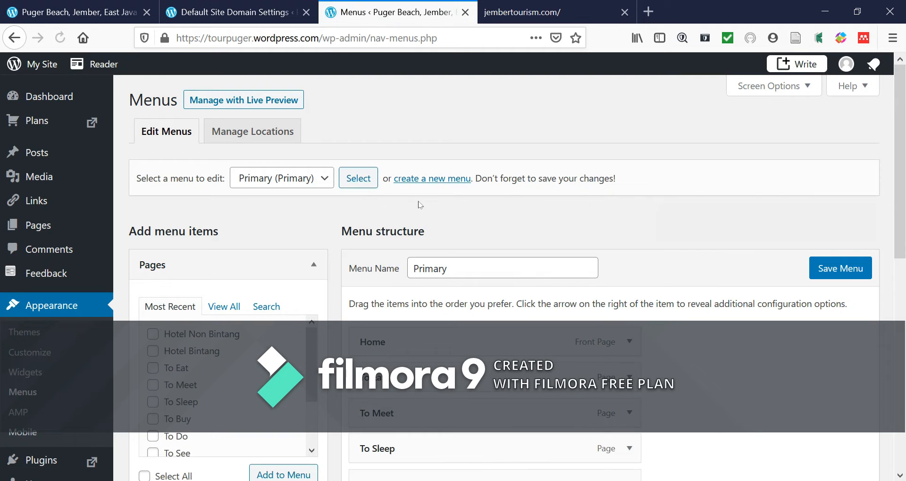
- Add the Hotel Non Bintang and Hotel Bintang pages to the Primary menu
scroll(425, 205, "down", 2)
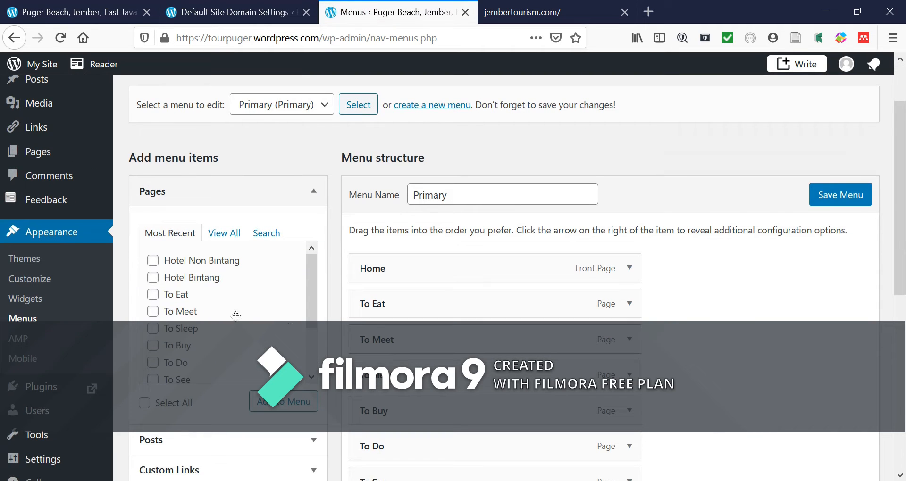
left_click(153, 261)
left_click(153, 278)
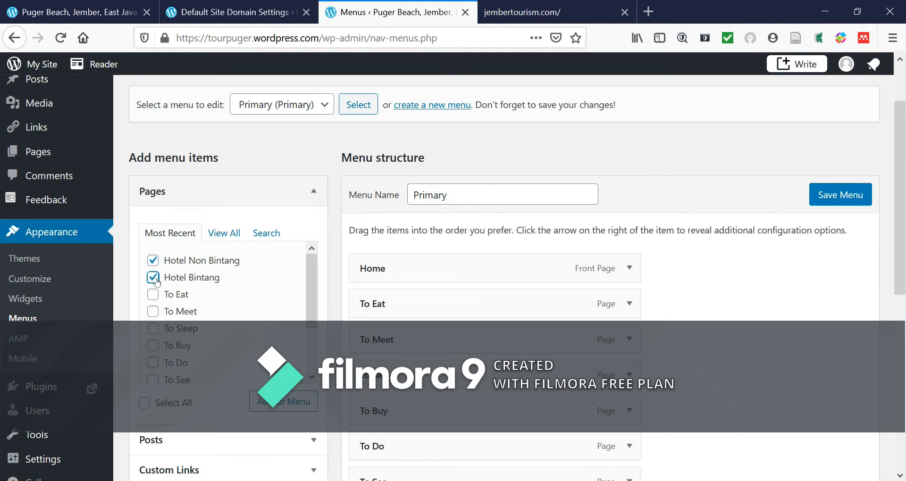
left_click(303, 408)
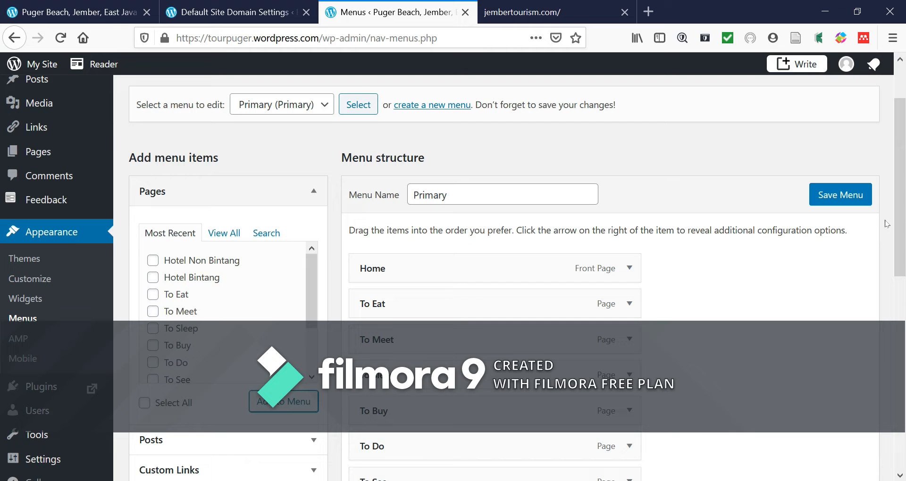
- Remove the duplicate Hotel Non Bintang and Hotel Bintang items from the end of the Primary menu
left_click_drag(900, 216, 902, 317)
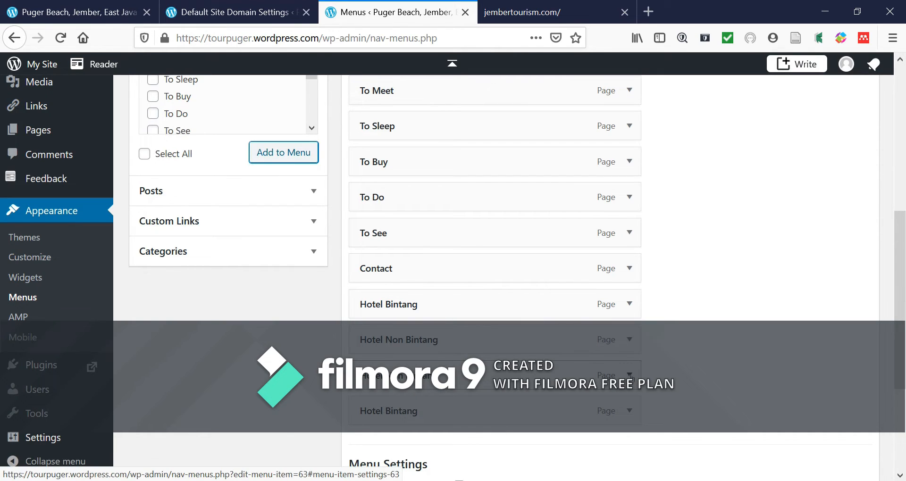
left_click(629, 375)
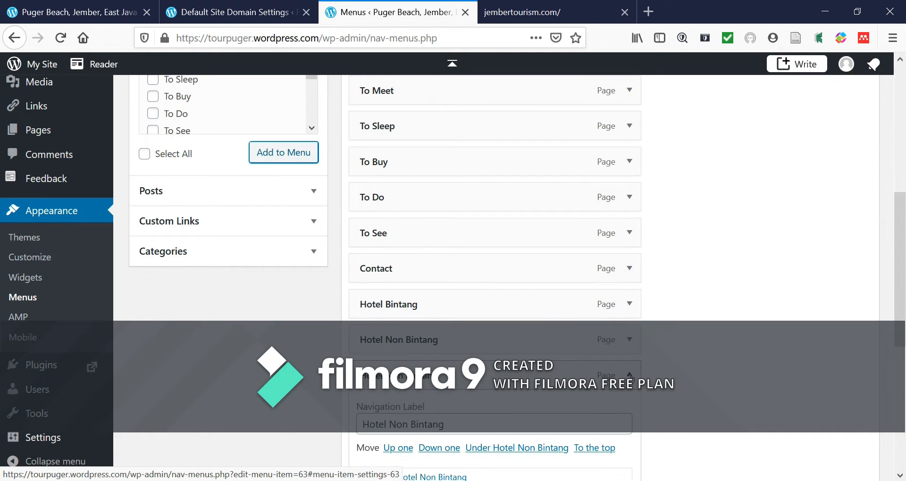
scroll(376, 423, "down", 2)
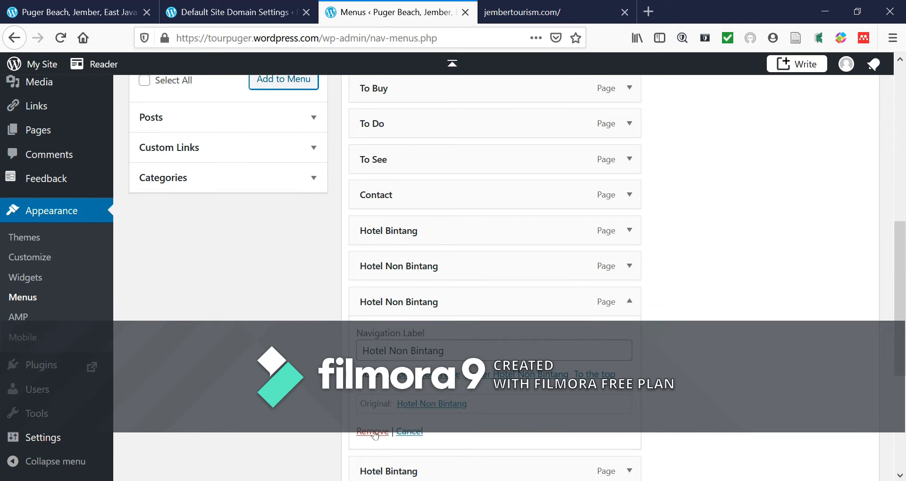
left_click(376, 432)
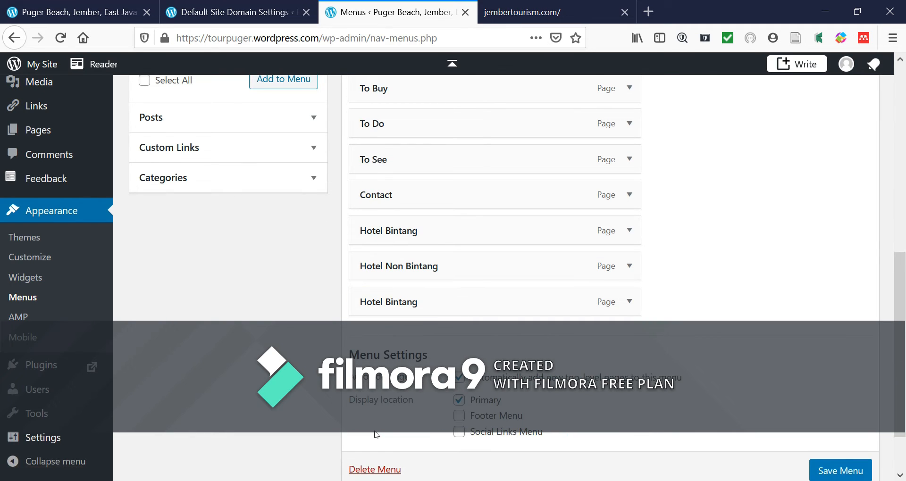
left_click(629, 301)
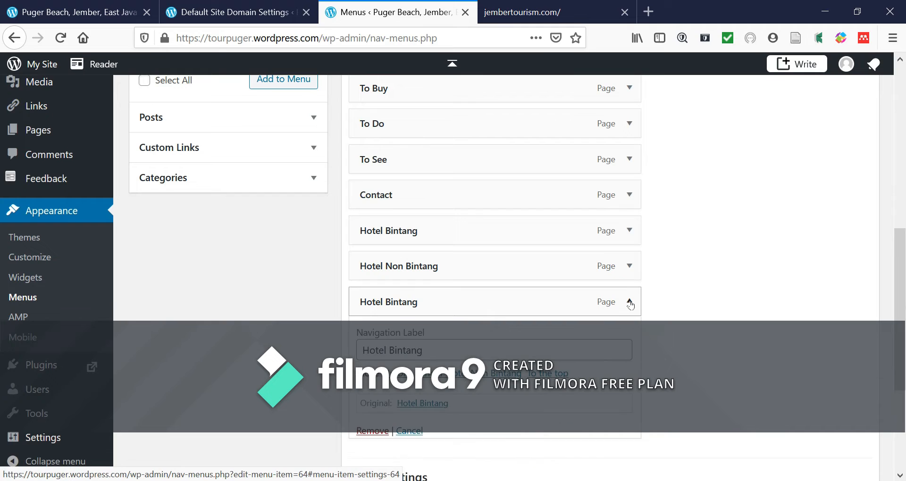
left_click(371, 432)
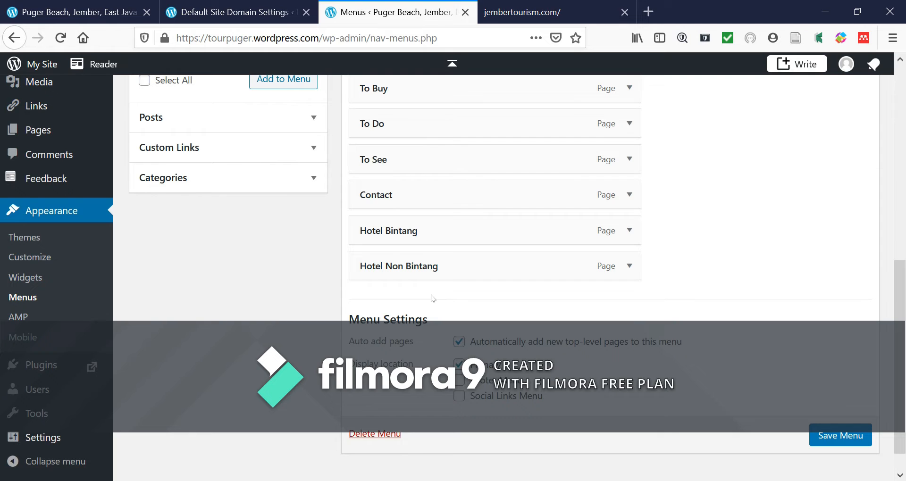
- Move the Hotel Bintang menu item directly beneath To Sleep as its sub item
scroll(434, 298, "up", 5)
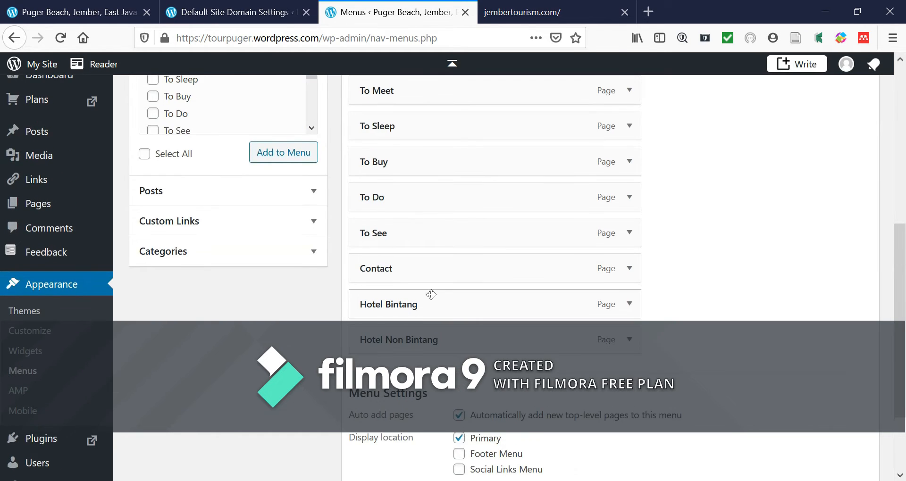
scroll(433, 293, "up", 2)
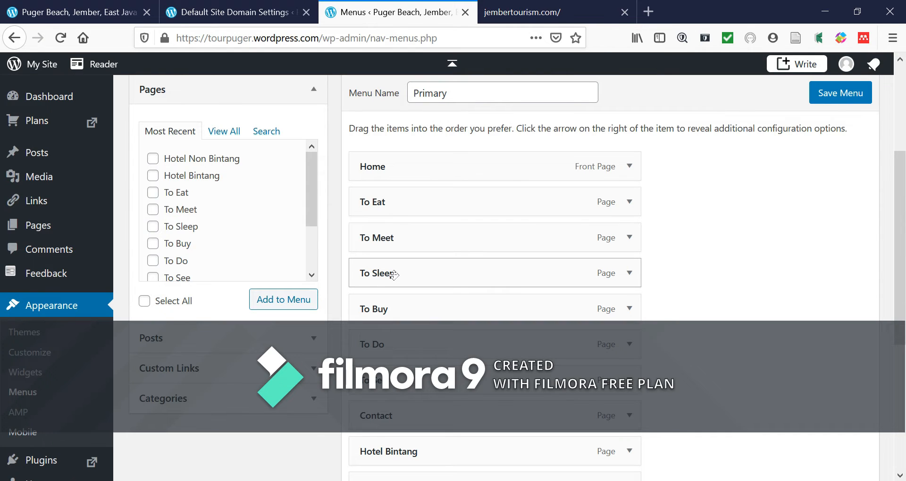
scroll(384, 283, "down", 2)
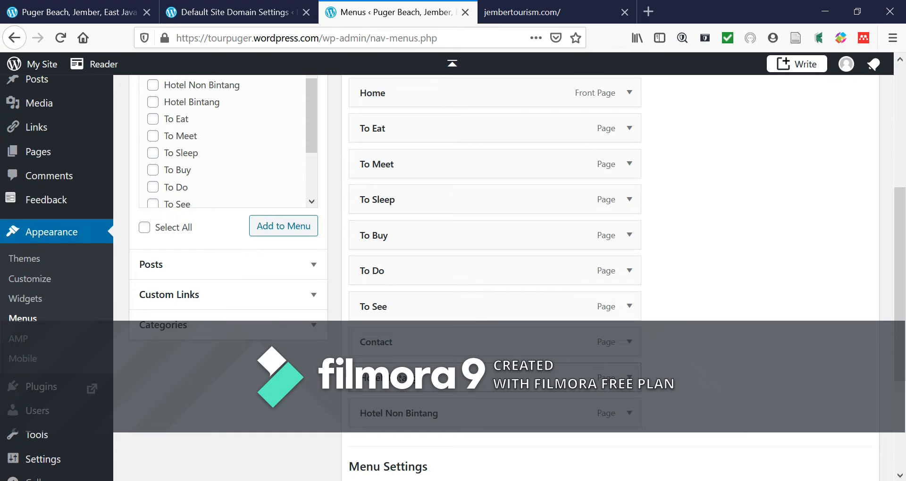
left_click_drag(399, 380, 428, 241)
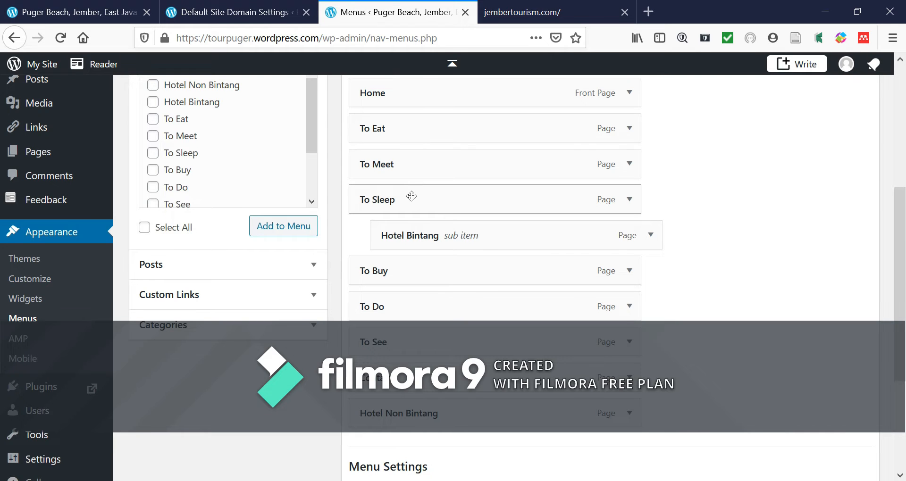
scroll(416, 213, "down", 3)
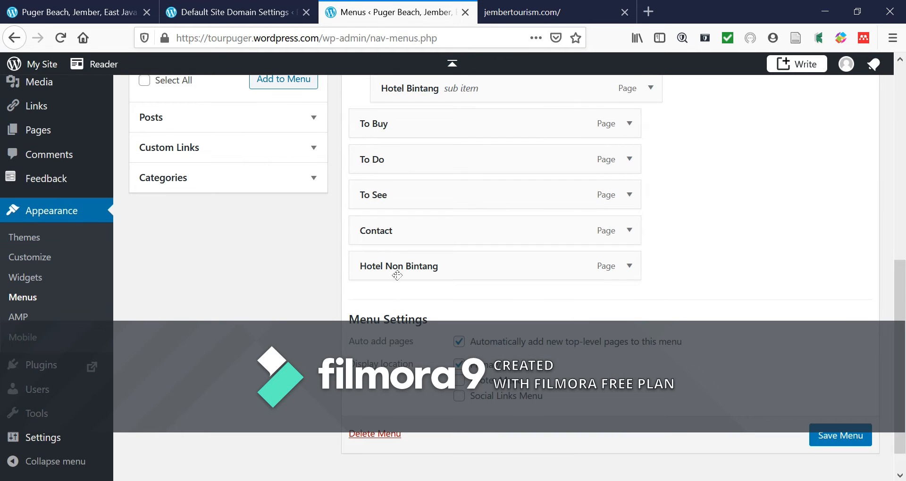
- Move the Hotel Non Bintang menu item beneath Hotel Bintang as a sub item of To Sleep and save the Primary menu
scroll(424, 354, "up", 3)
left_click_drag(443, 424, 456, 282)
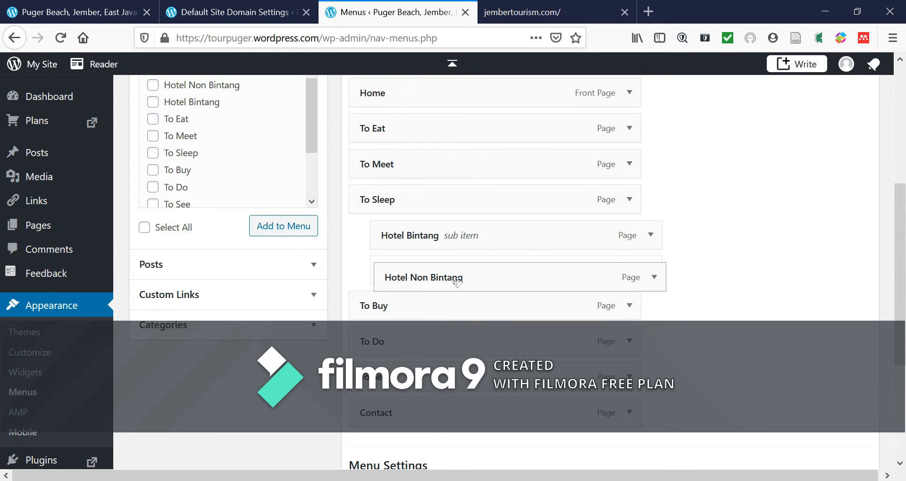
left_click_drag(457, 282, 458, 282)
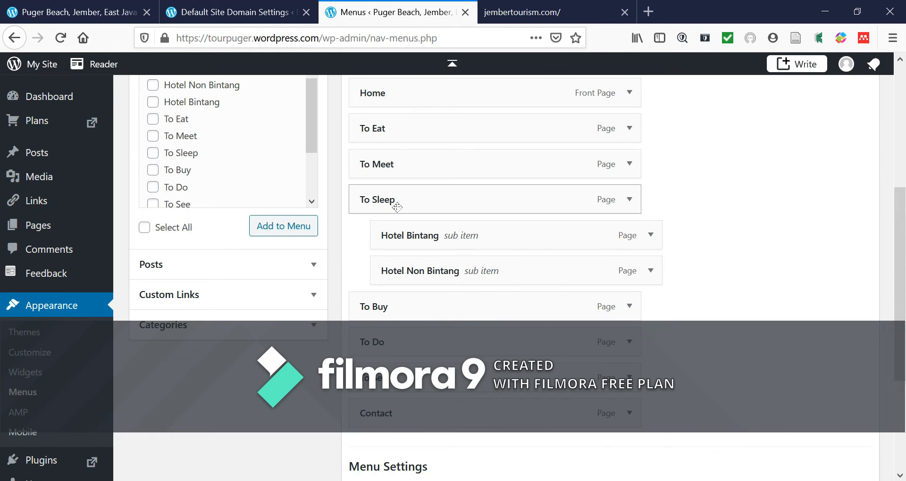
scroll(398, 283, "down", 4)
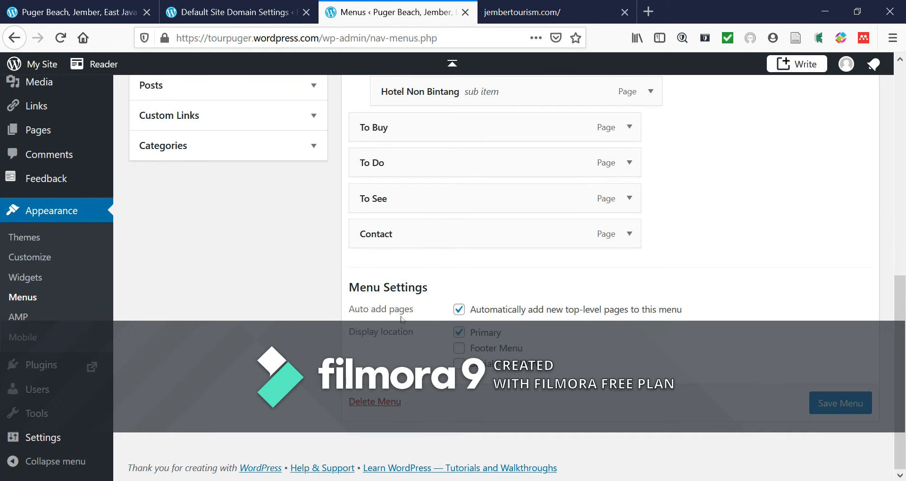
left_click(824, 405)
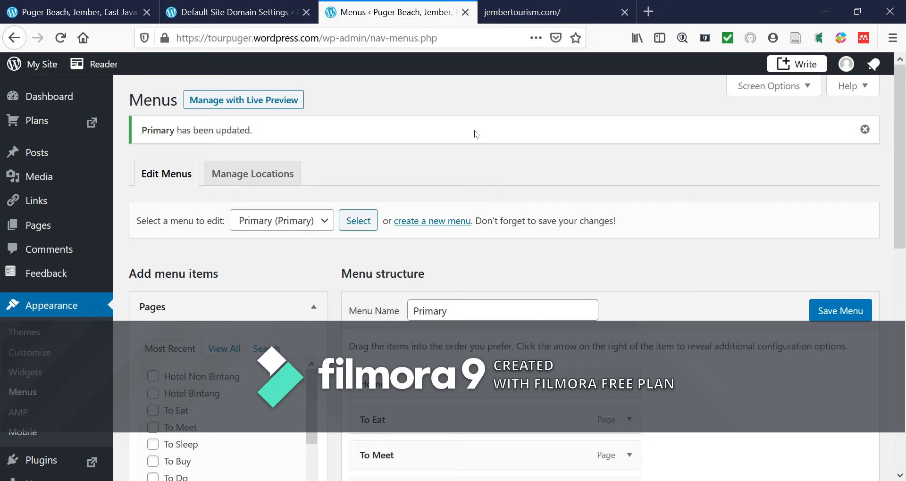
- Start a new page using the Blog layout headed by the pancake photo, in the middle of the second Blog Pages row
scroll(543, 312, "down", 5)
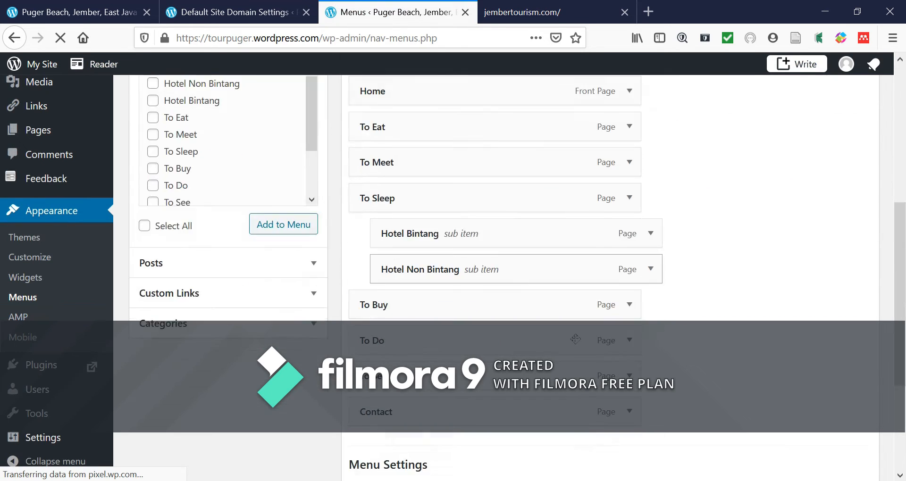
scroll(471, 285, "up", 4)
scroll(413, 206, "down", 1)
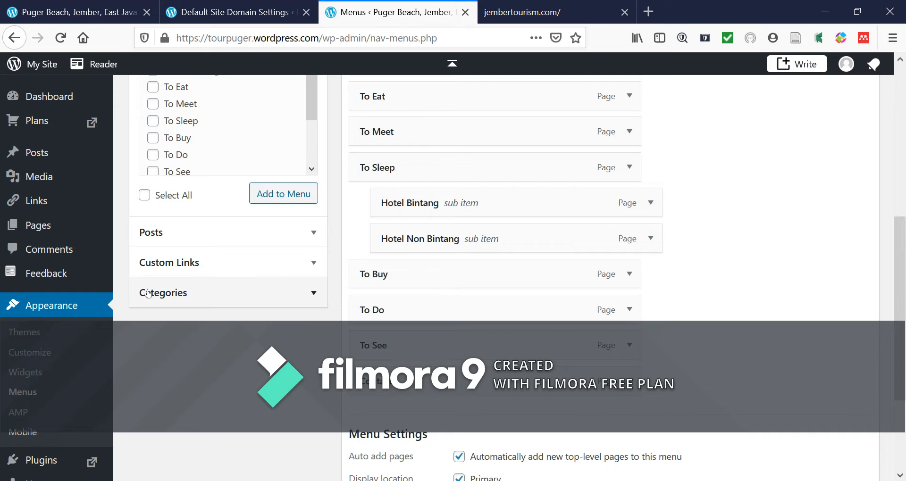
mouse_move(50, 229)
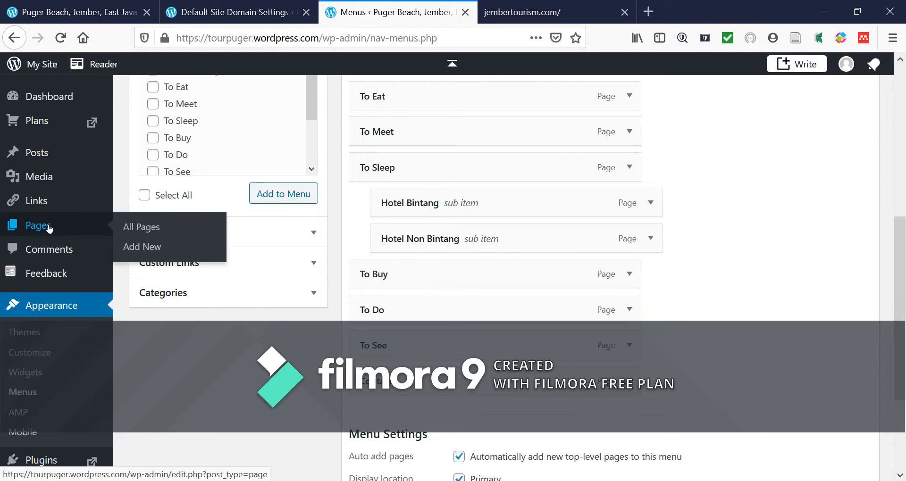
left_click(142, 253)
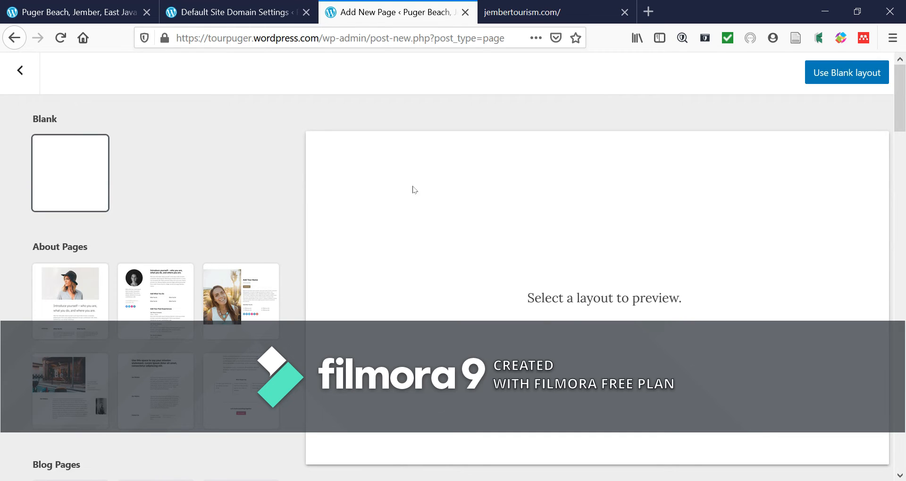
scroll(265, 241, "down", 4)
scroll(252, 244, "down", 1)
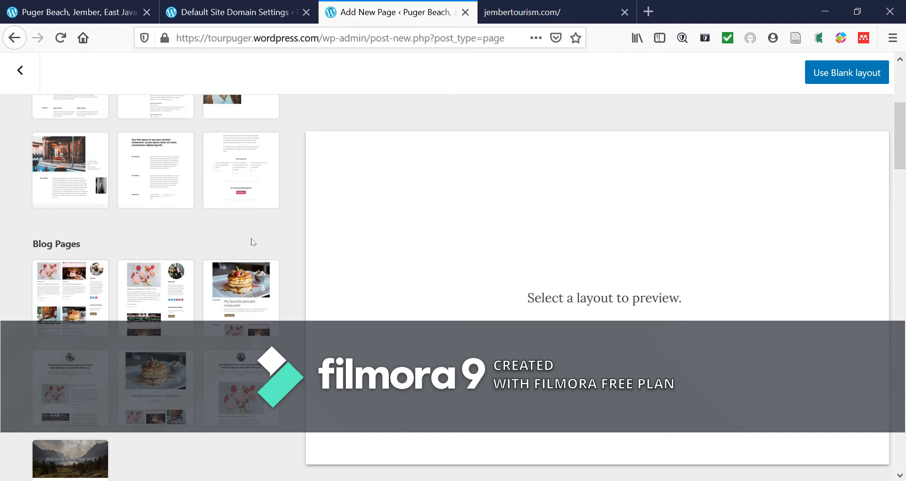
scroll(252, 243, "down", 2)
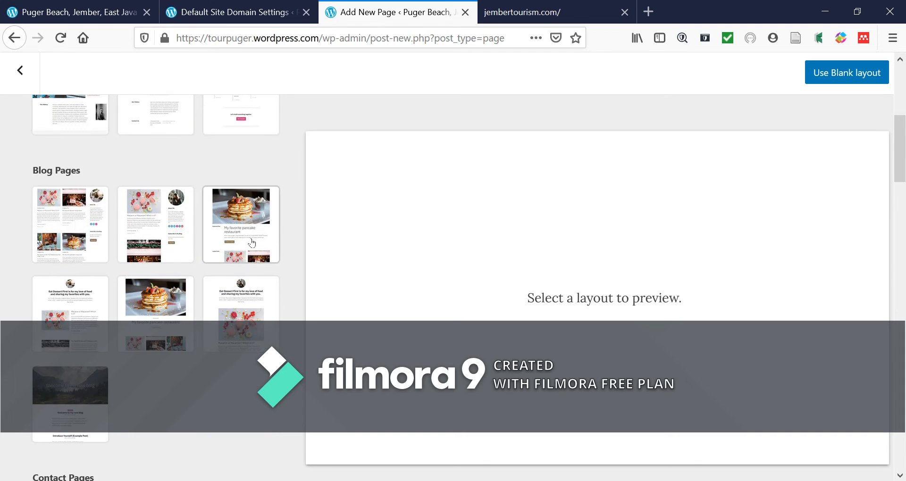
left_click(161, 307)
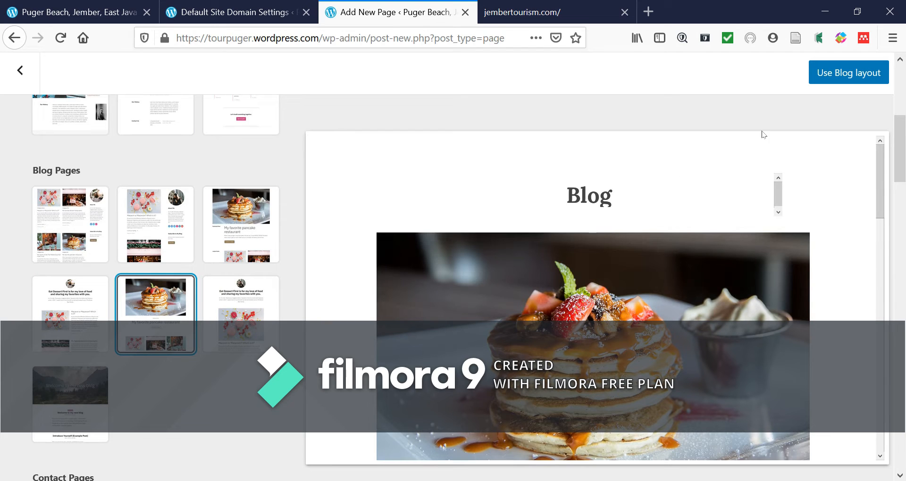
left_click(855, 74)
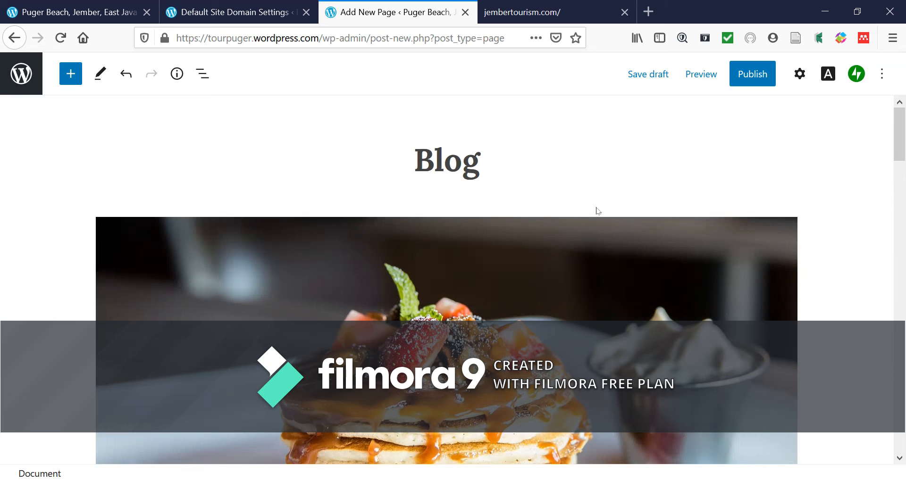
- Replace the new page's title with "Hotel Dafam" and publish the page
left_click_drag(480, 162, 365, 151)
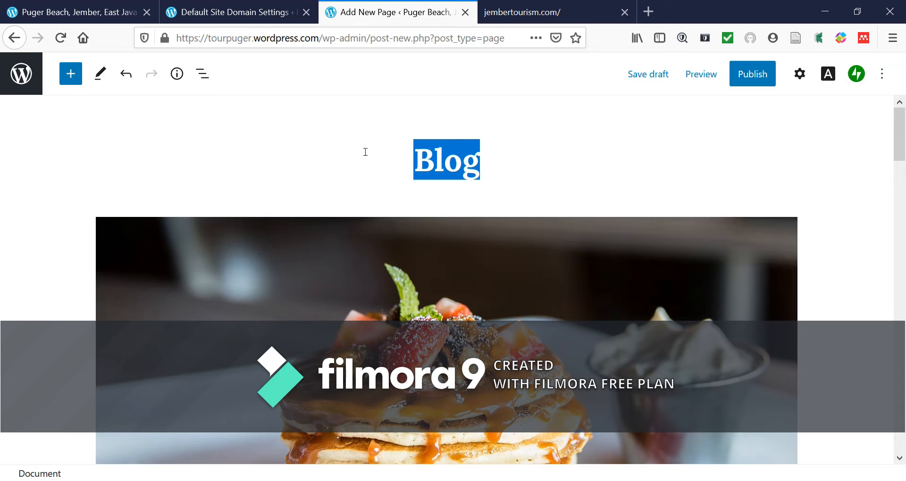
type("Hotel")
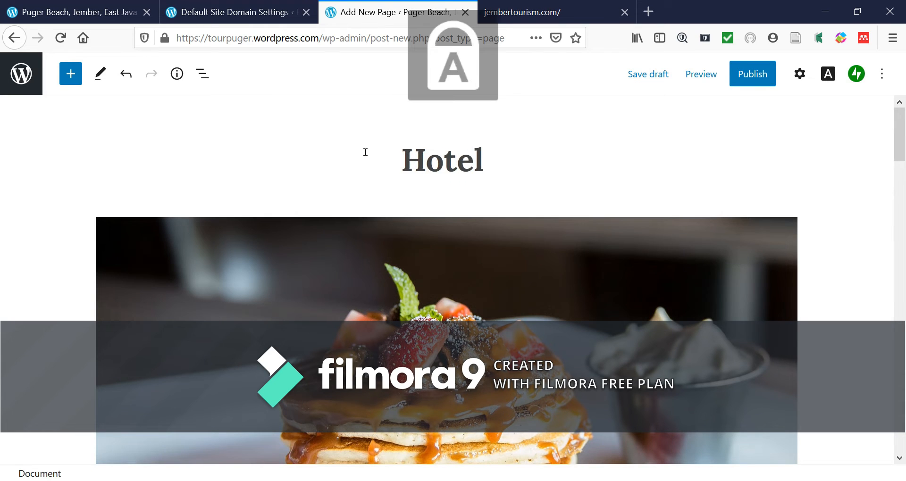
type(" Daf")
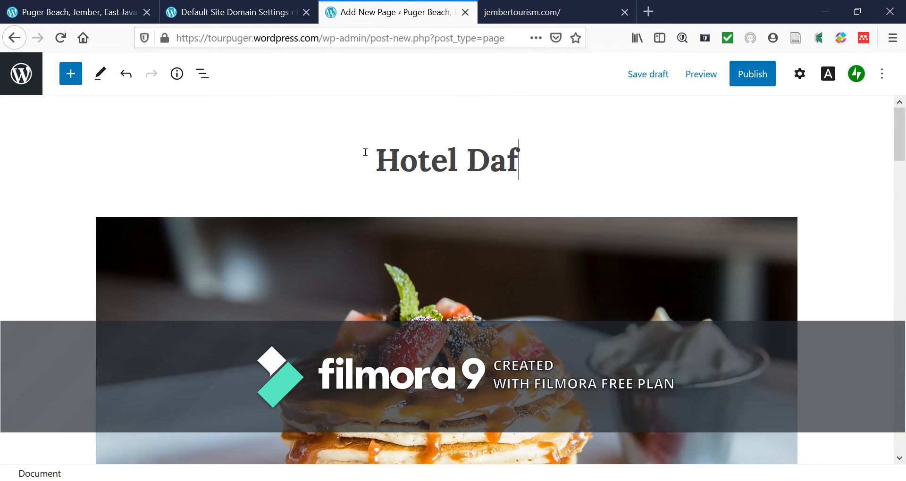
type("fam")
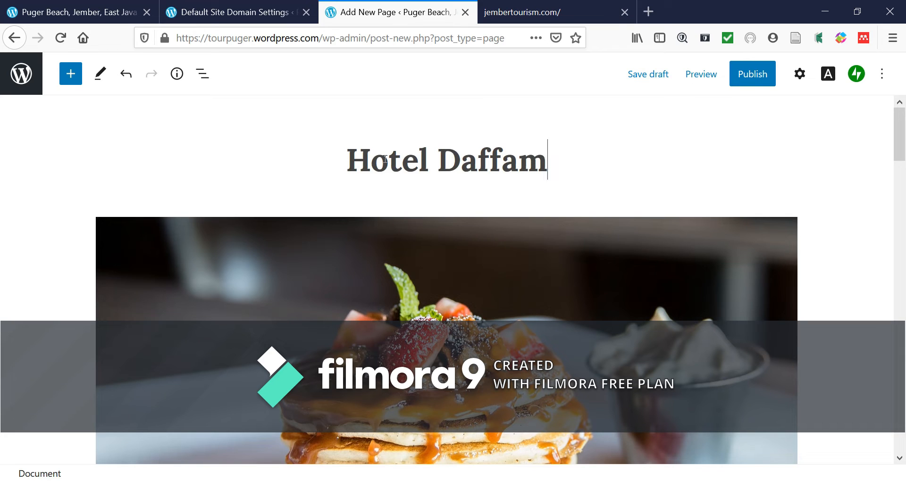
left_click(496, 166)
key("BackSpace")
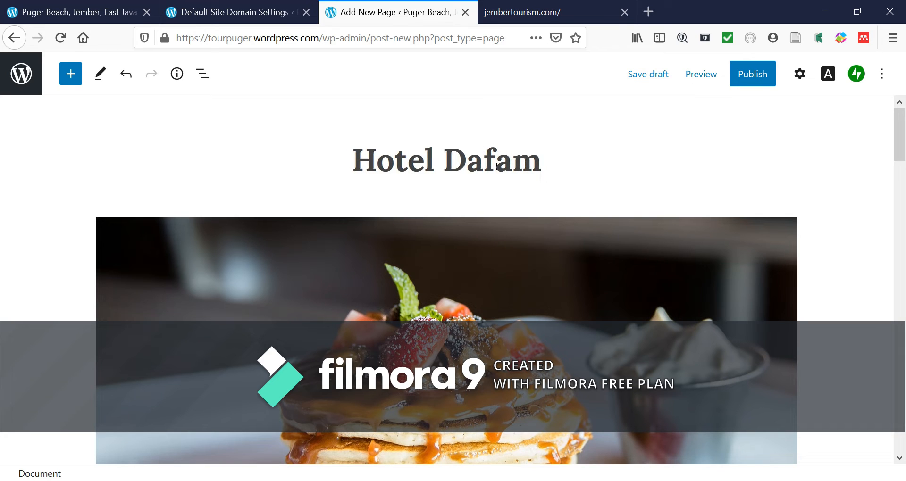
left_click(755, 77)
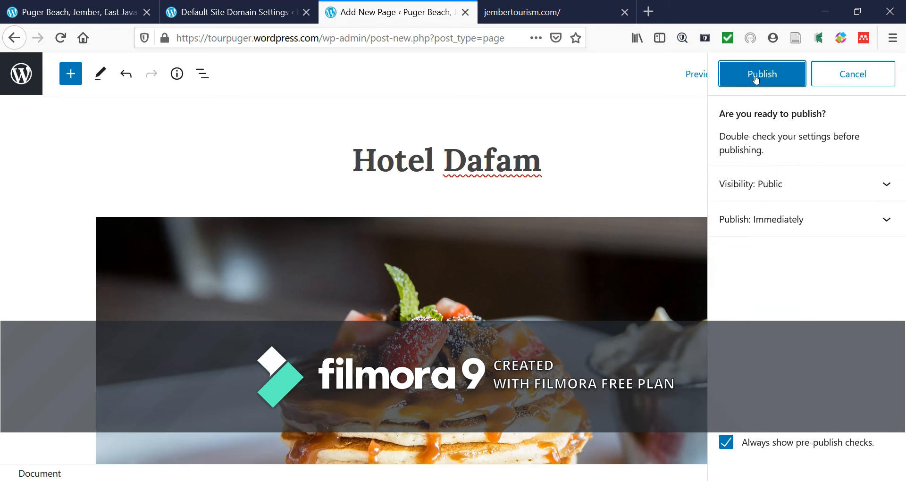
left_click(755, 78)
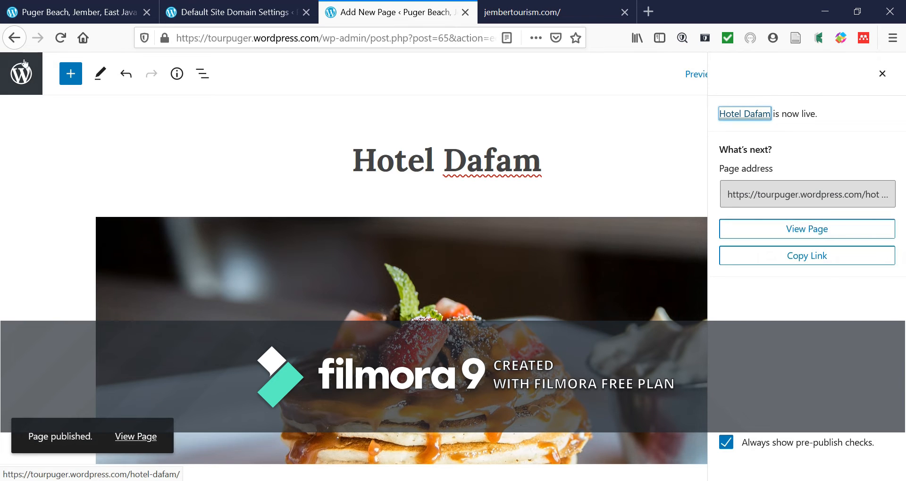
- Leave the Hotel Dafam page and start another new page with the same pancake-photo Blog layout
left_click(18, 44)
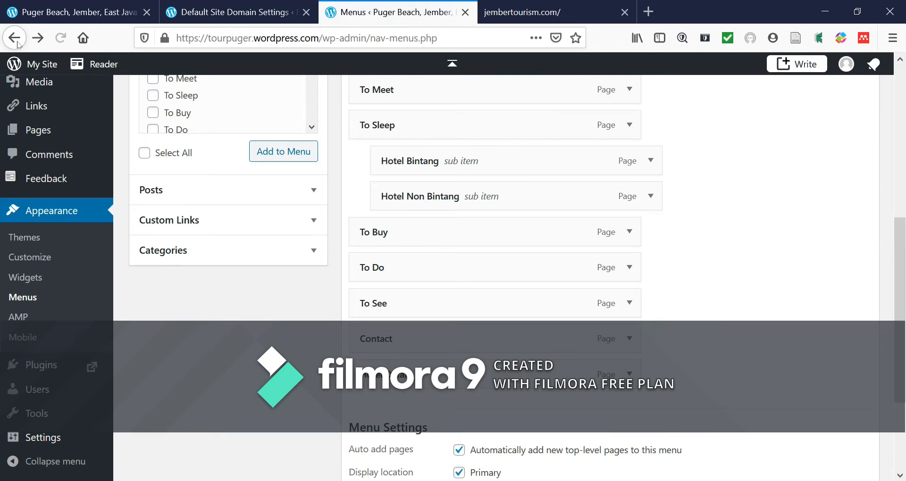
mouse_move(49, 131)
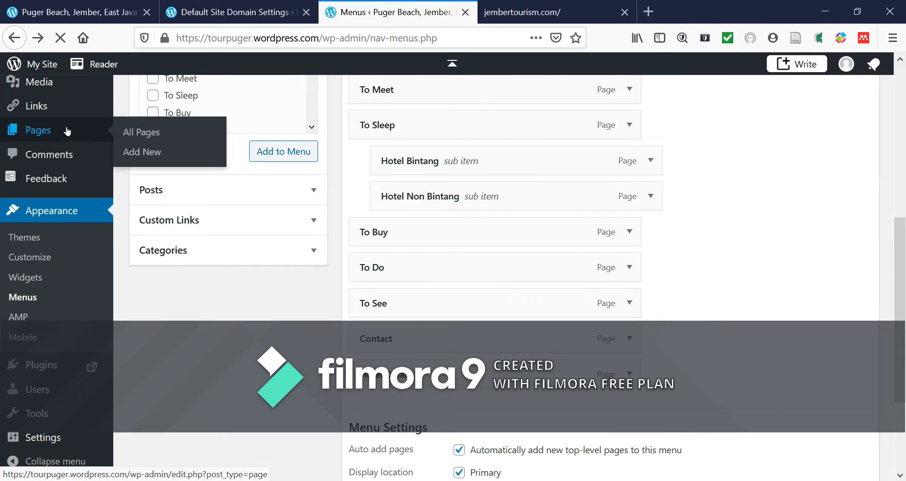
left_click(142, 152)
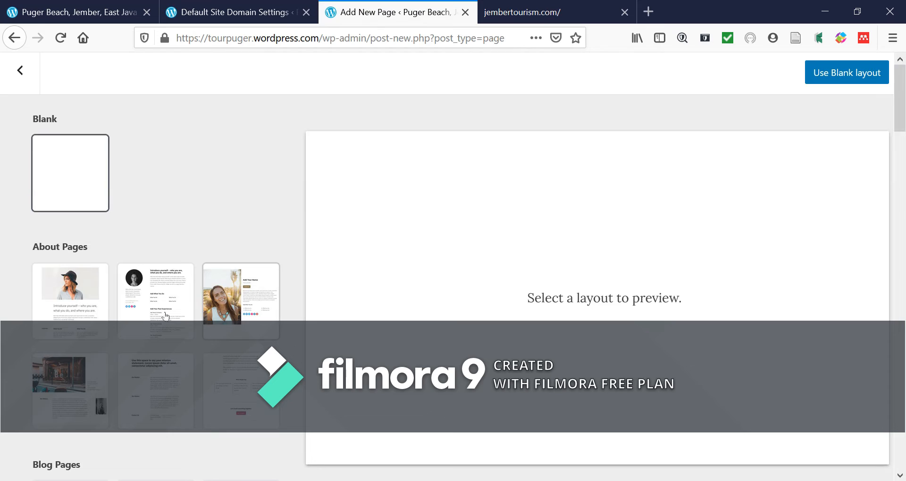
scroll(166, 316, "down", 3)
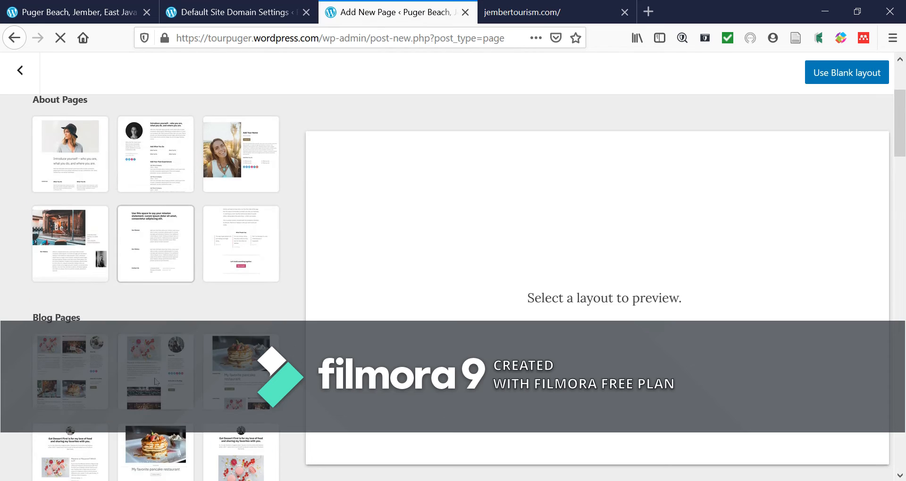
left_click(164, 449)
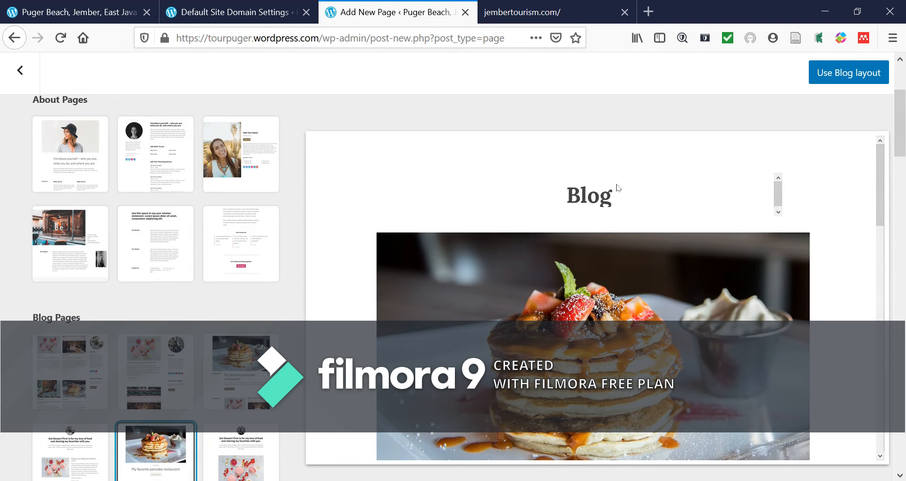
left_click(851, 73)
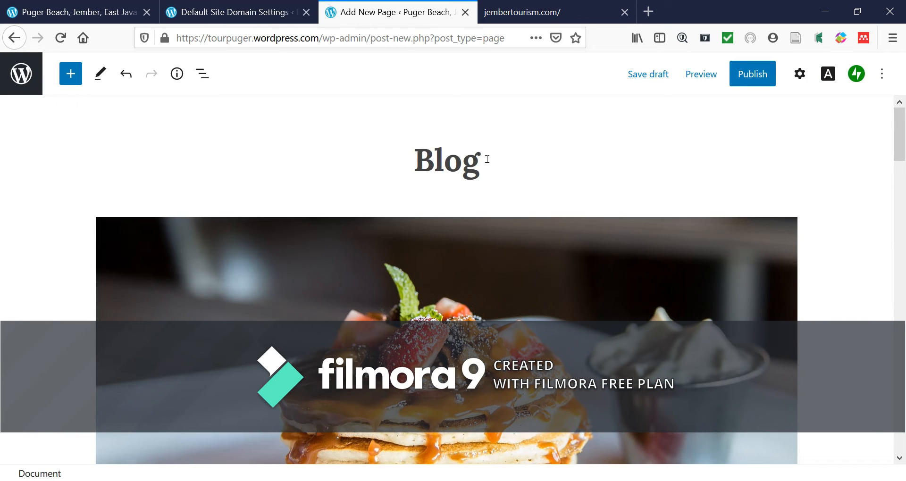
- Replace the Blog title with "Hotel Miotel" and publish the page
left_click_drag(487, 159, 393, 164)
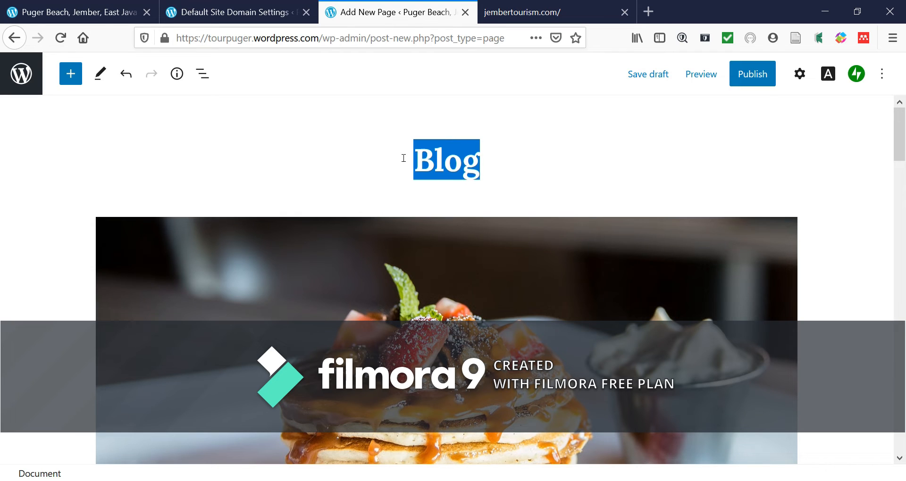
type("Hote")
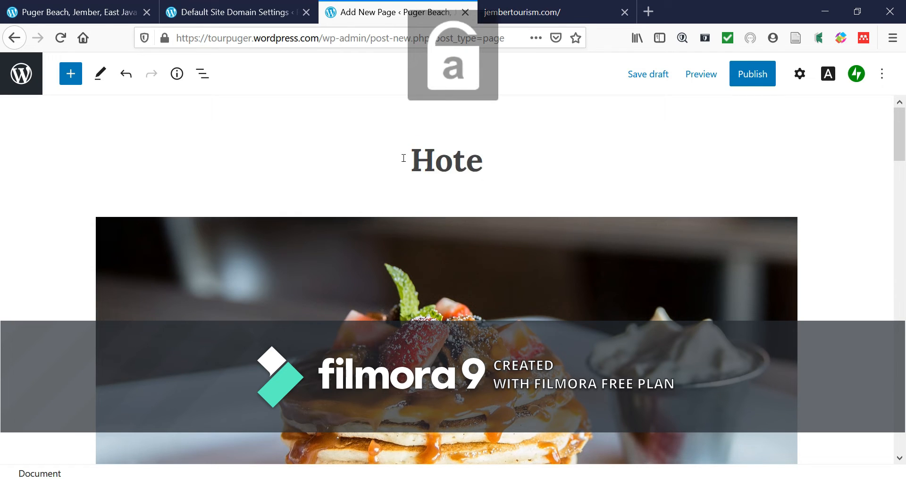
type("l M")
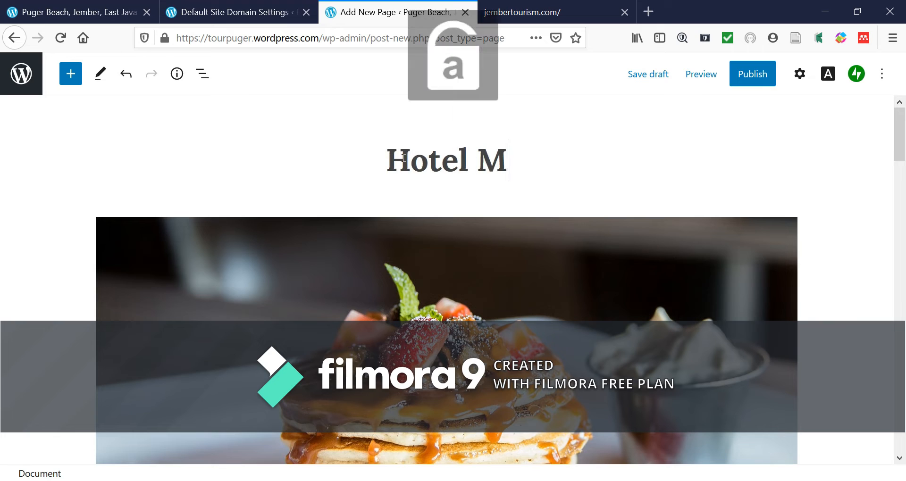
type("iotel")
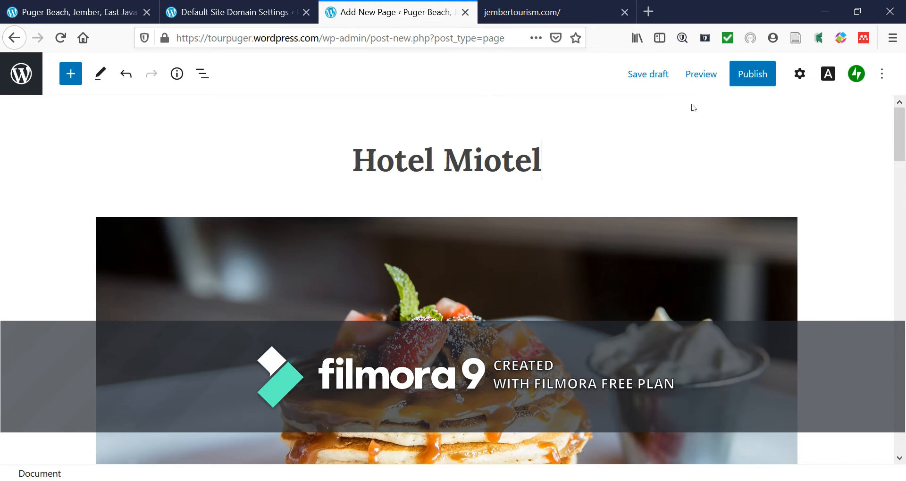
left_click(753, 75)
left_click(753, 76)
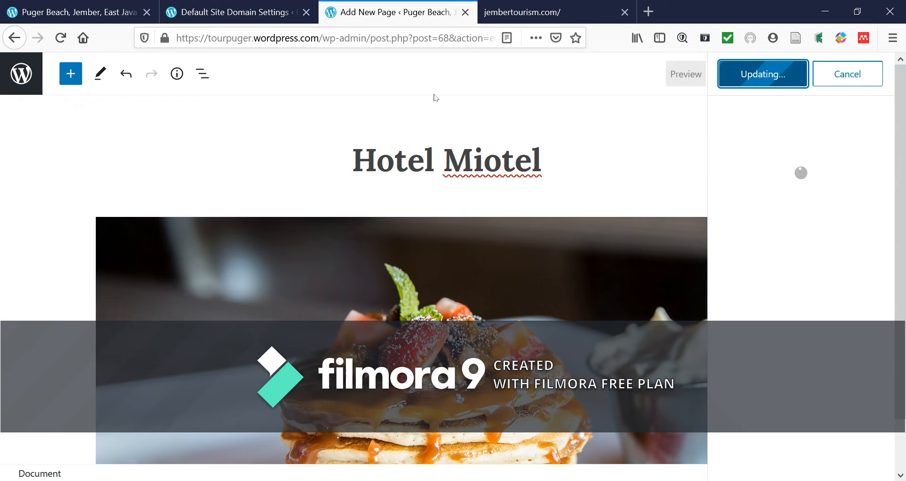
- Reload the menu management screen and add the Hotel Miotel and Hotel Dafam pages to the Primary menu
left_click(11, 40)
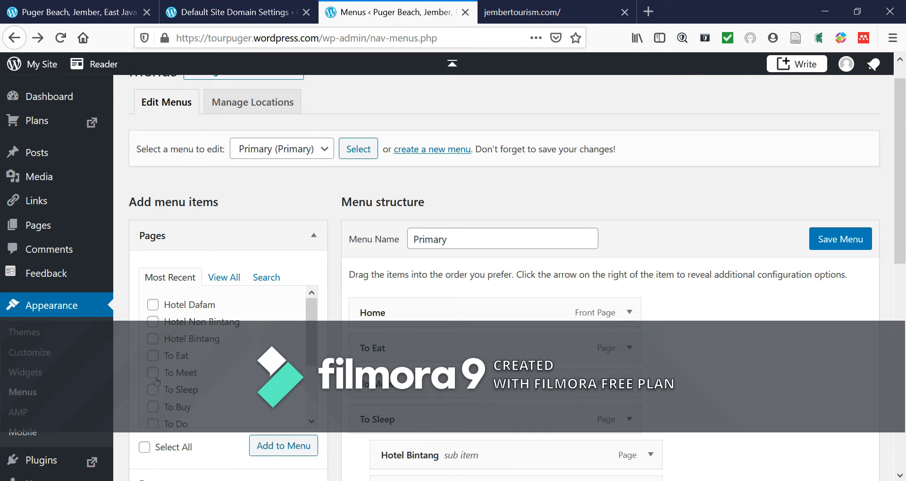
left_click(26, 394)
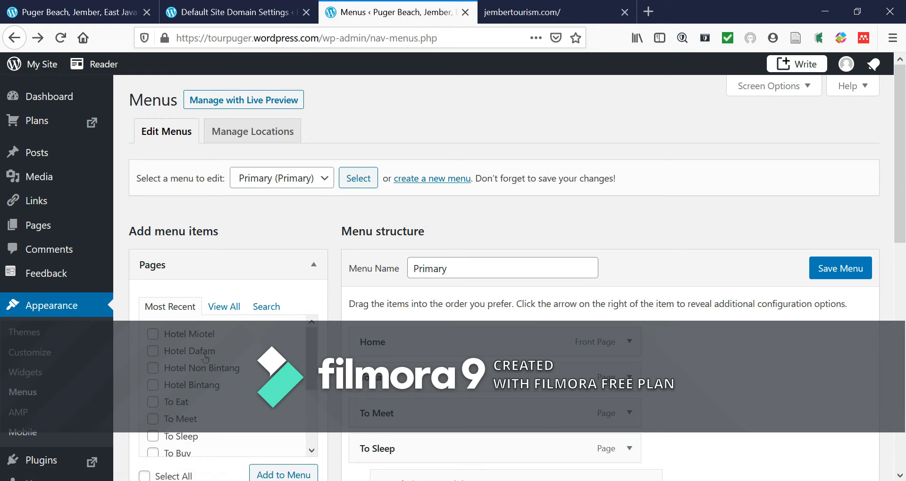
scroll(205, 357, "down", 5)
scroll(184, 368, "up", 5)
left_click(153, 334)
left_click(153, 351)
scroll(297, 407, "down", 2)
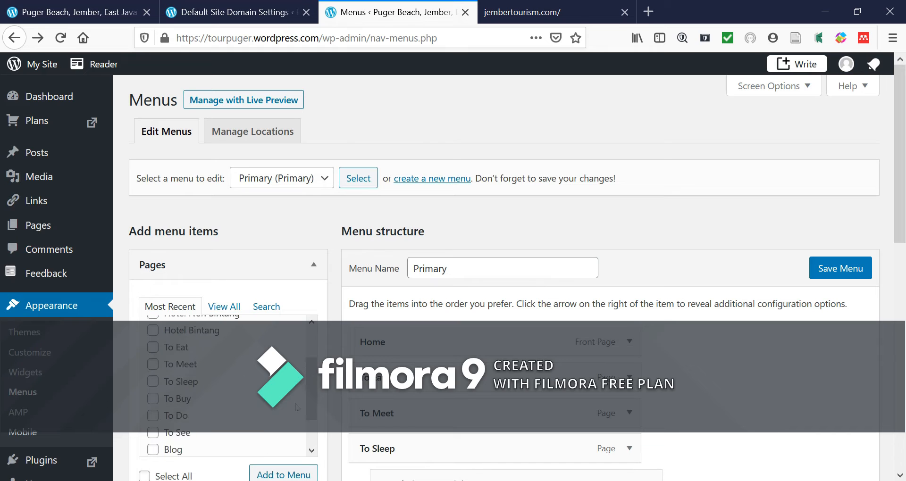
scroll(297, 406, "down", 1)
left_click_drag(898, 224, 899, 319)
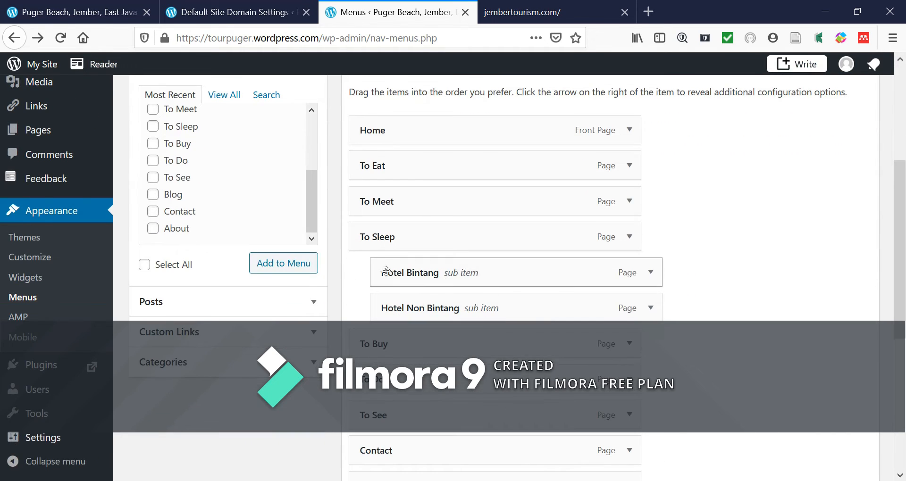
left_click(302, 270)
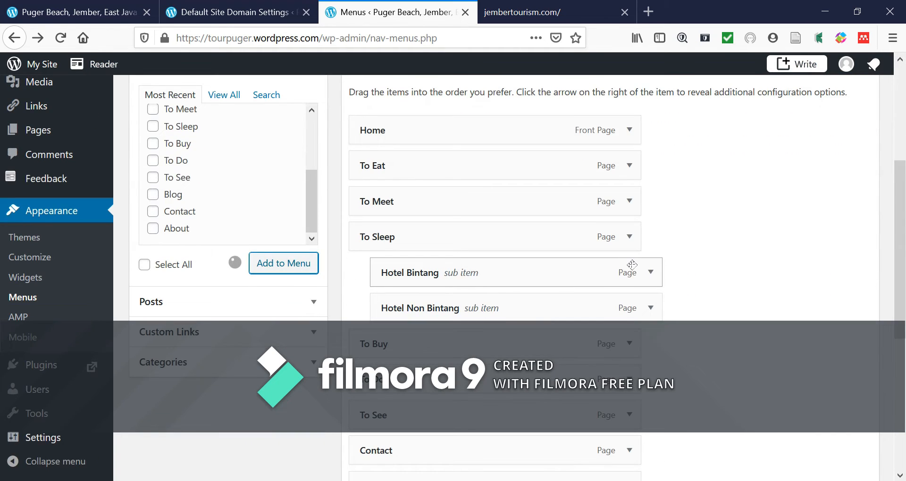
- Remove the duplicate Hotel Dafam and Hotel Miotel entries from the Primary menu structure
left_click_drag(899, 225, 898, 295)
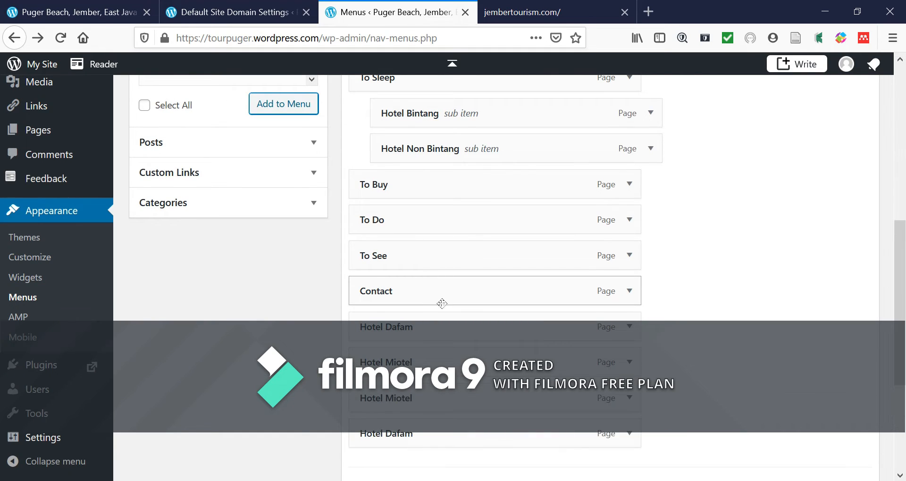
left_click(630, 333)
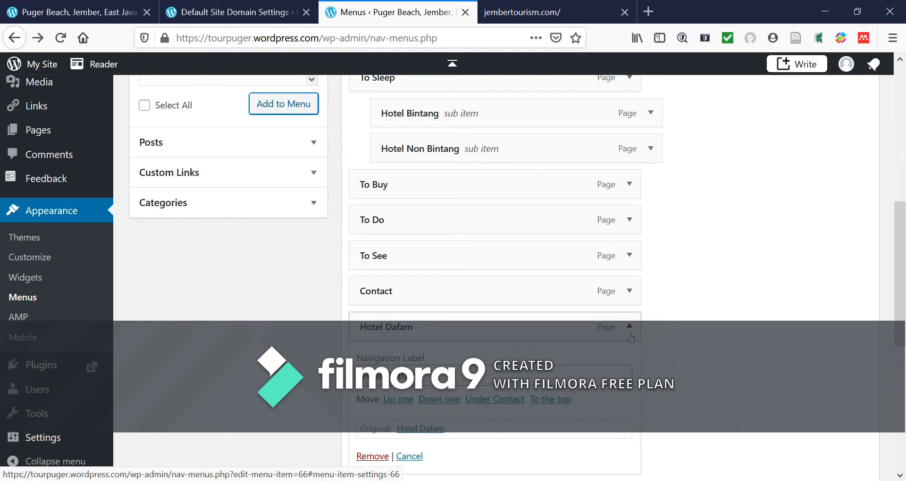
left_click(372, 456)
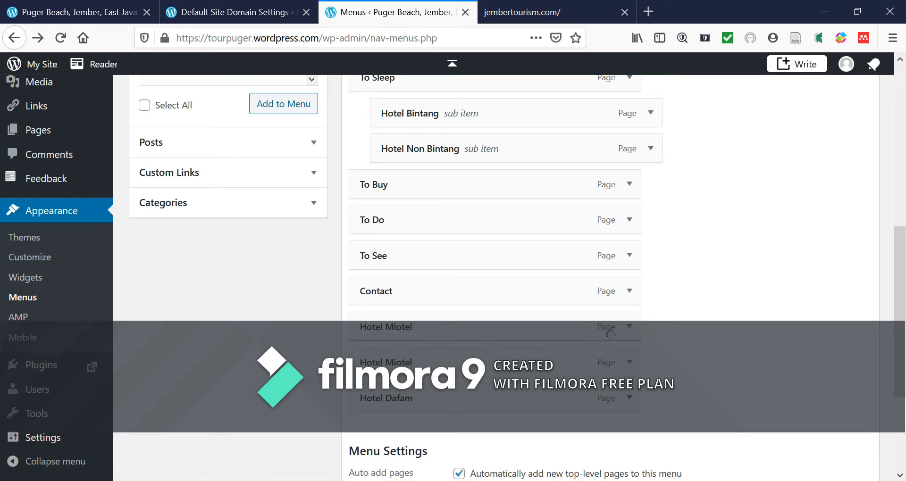
left_click(630, 327)
scroll(373, 392, "down", 2)
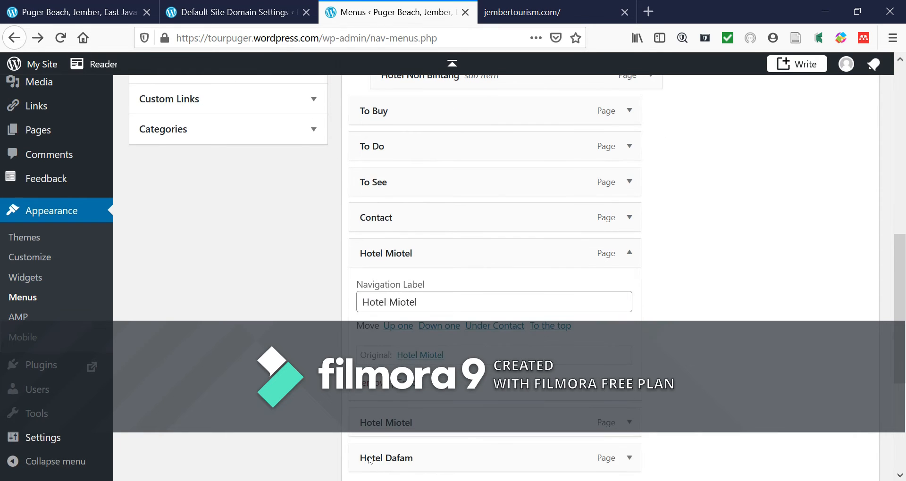
left_click(372, 390)
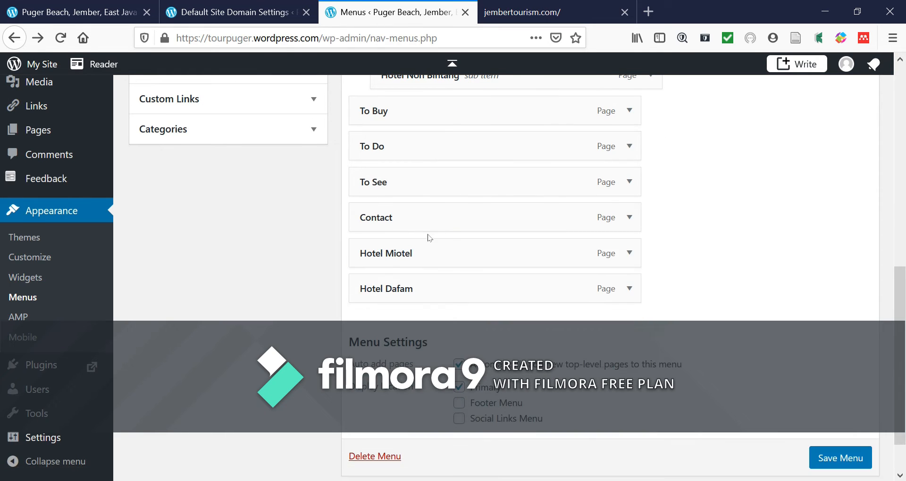
- Nest Hotel Dafam and Hotel Miotel as sub items under Hotel Bintang and save the Primary menu
scroll(427, 236, "up", 2)
scroll(432, 239, "up", 2)
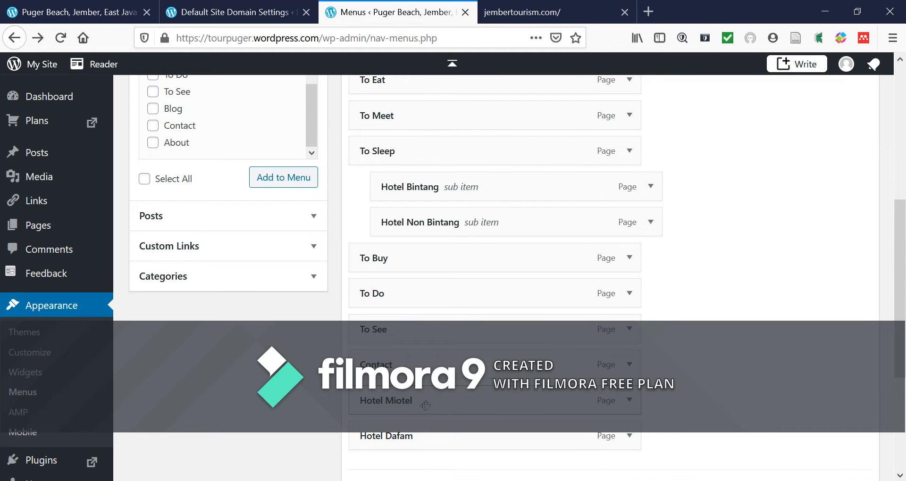
left_click_drag(415, 438, 457, 219)
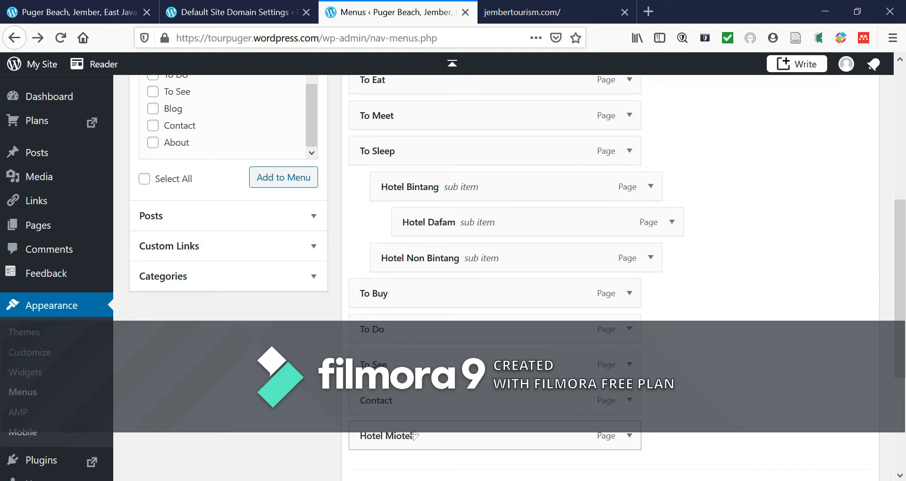
left_click_drag(413, 436, 467, 254)
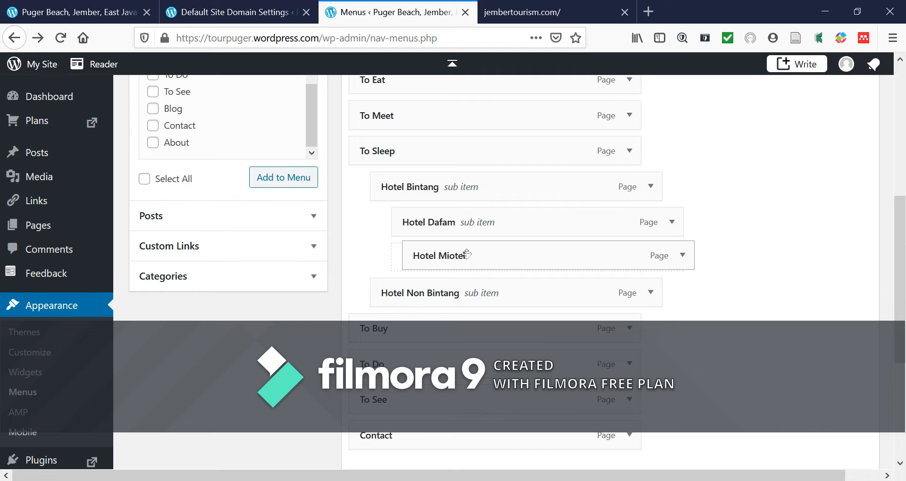
left_click_drag(466, 254, 460, 254)
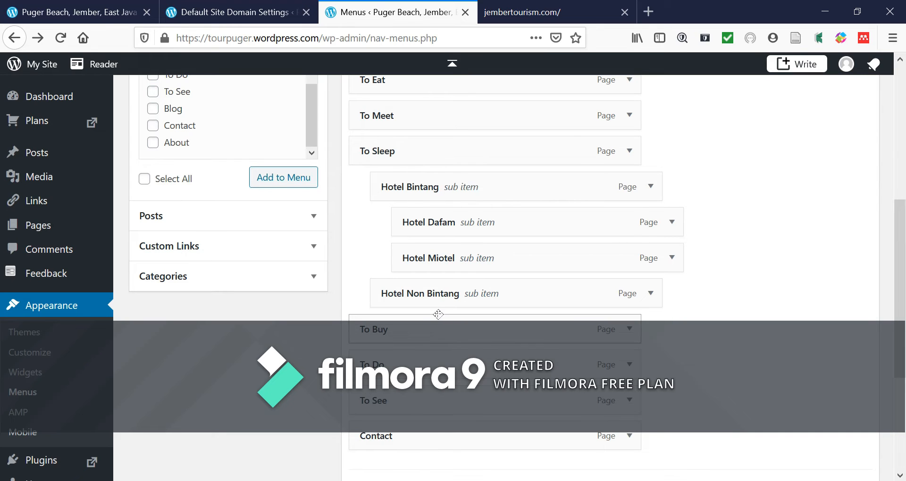
scroll(438, 315, "down", 5)
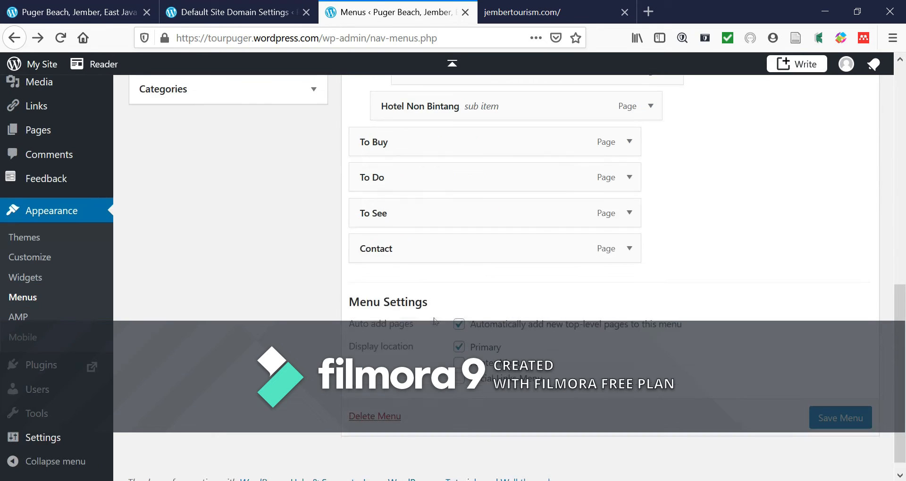
left_click(848, 407)
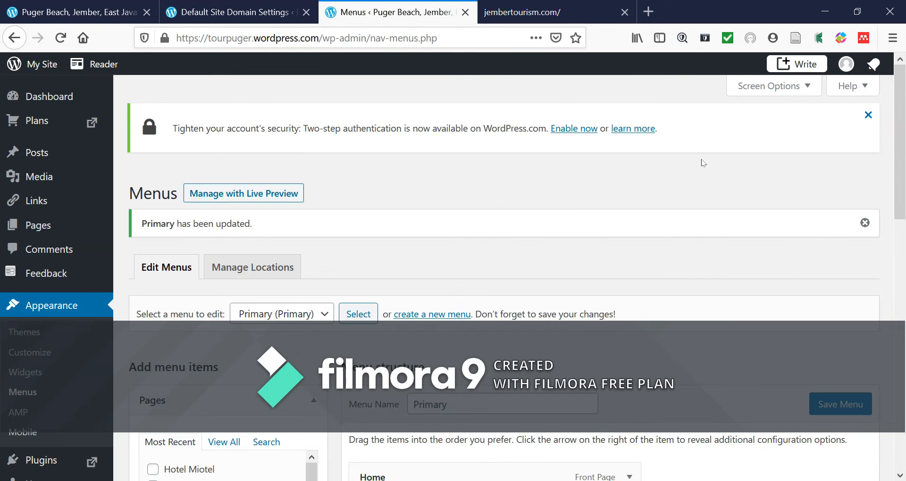
- Review the saved Primary menu structure, including the hotel entries nested under To Sleep
left_click_drag(901, 134, 896, 98)
left_click(230, 13)
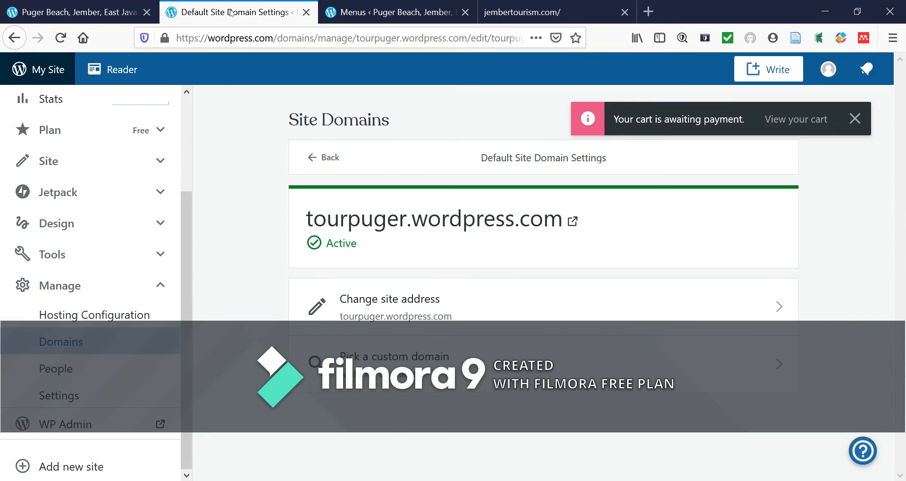
left_click(385, 9)
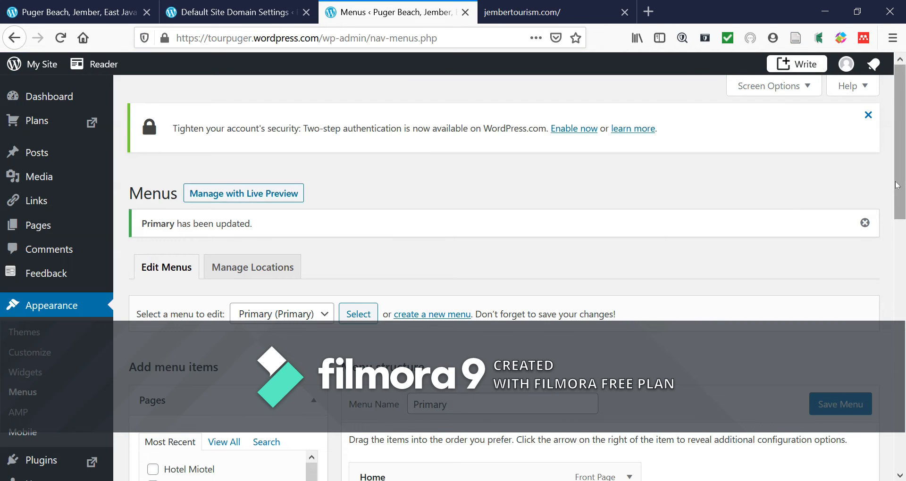
left_click_drag(899, 194, 904, 332)
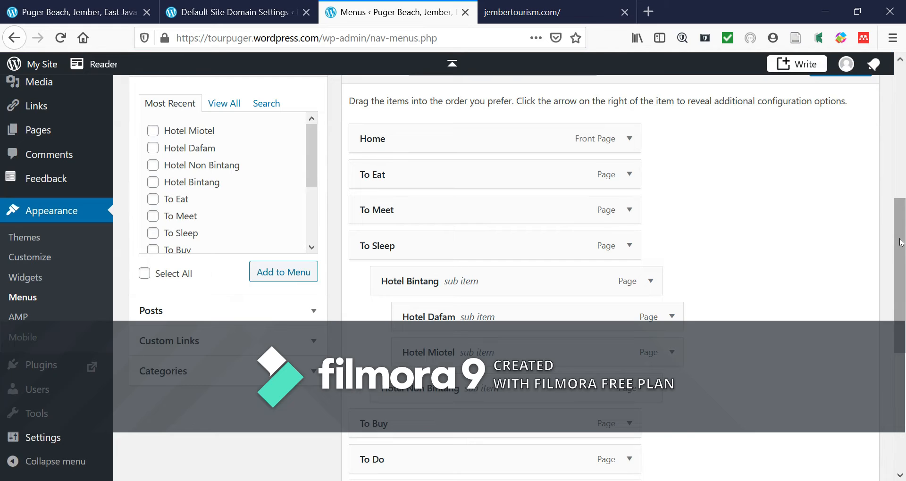
left_click_drag(901, 242, 903, 97)
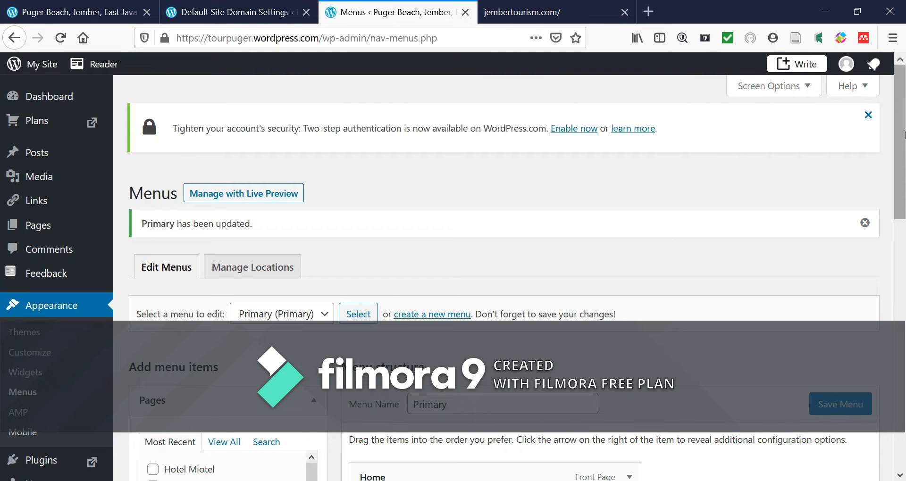
left_click_drag(904, 137, 904, 251)
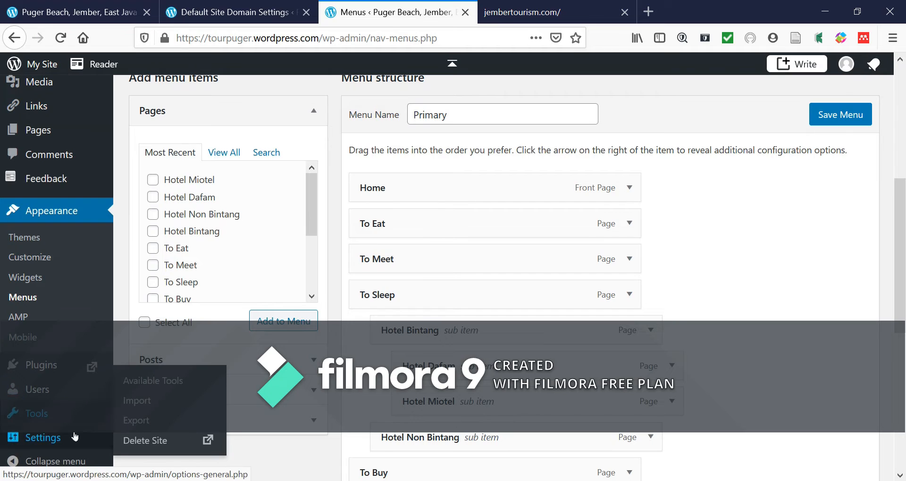
mouse_move(75, 437)
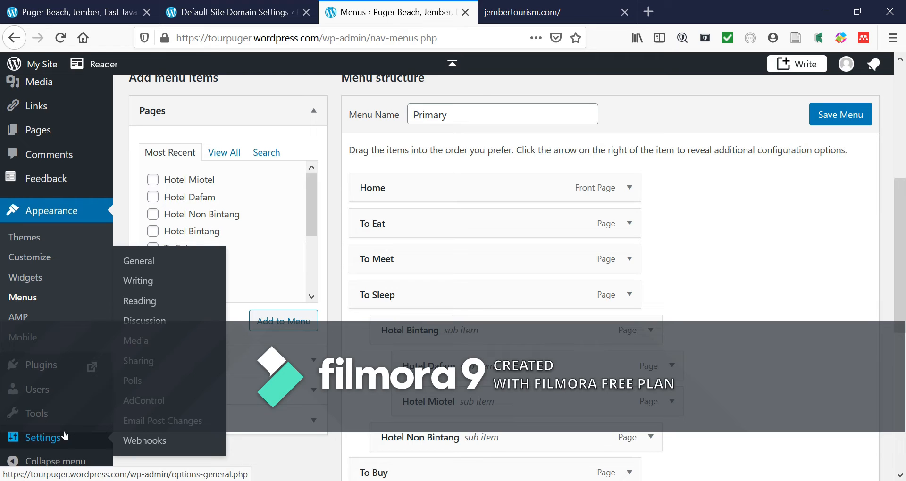
scroll(16, 346, "down", 2)
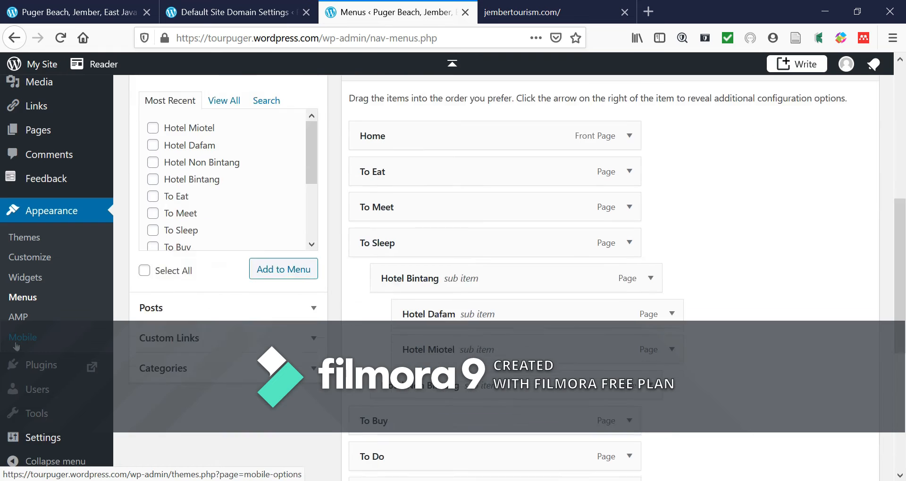
scroll(16, 346, "down", 2)
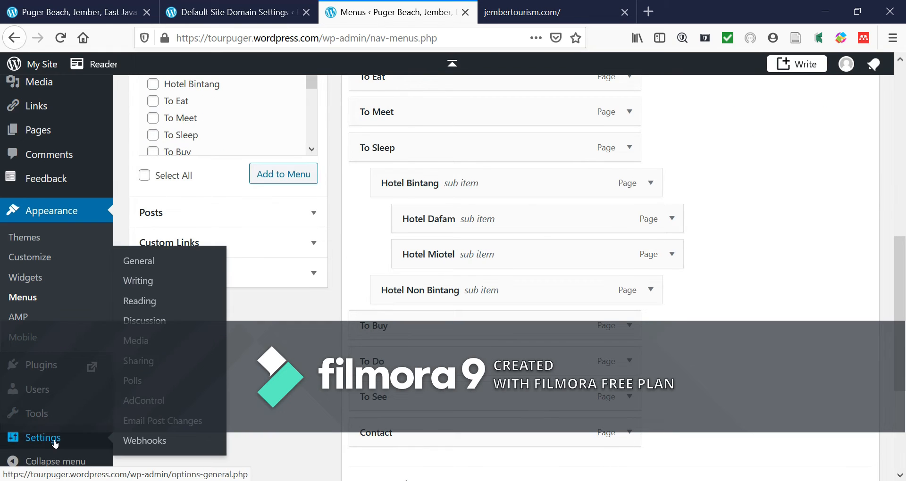
- Switch to the jembertourism.com site and open the Budget Hotel category found under Explore and Hotel
left_click(521, 15)
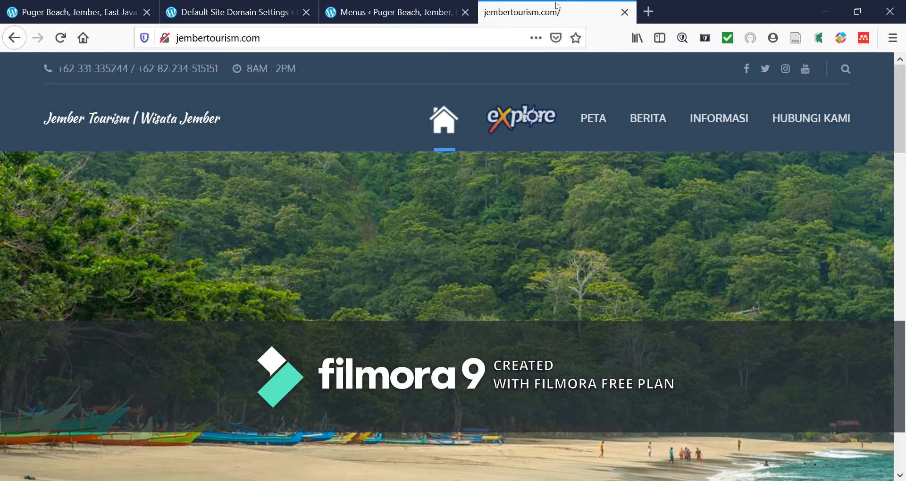
left_click_drag(903, 86, 904, 93)
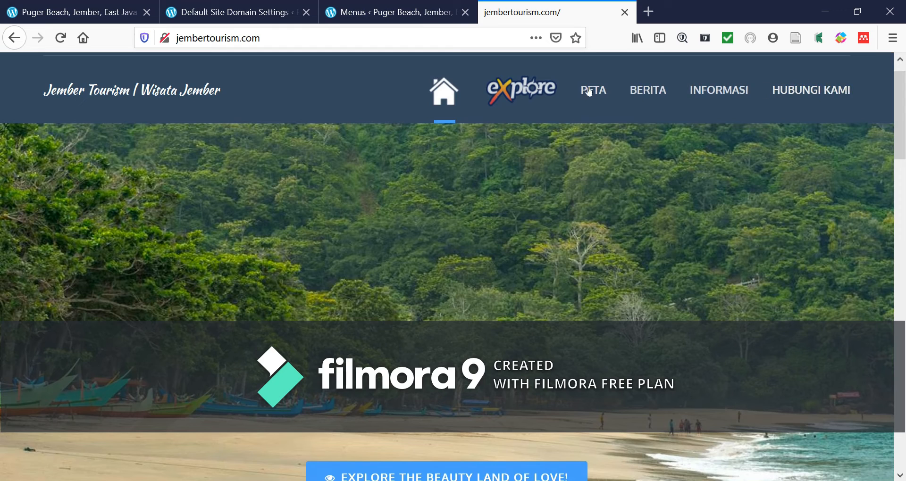
mouse_move(547, 97)
mouse_move(539, 142)
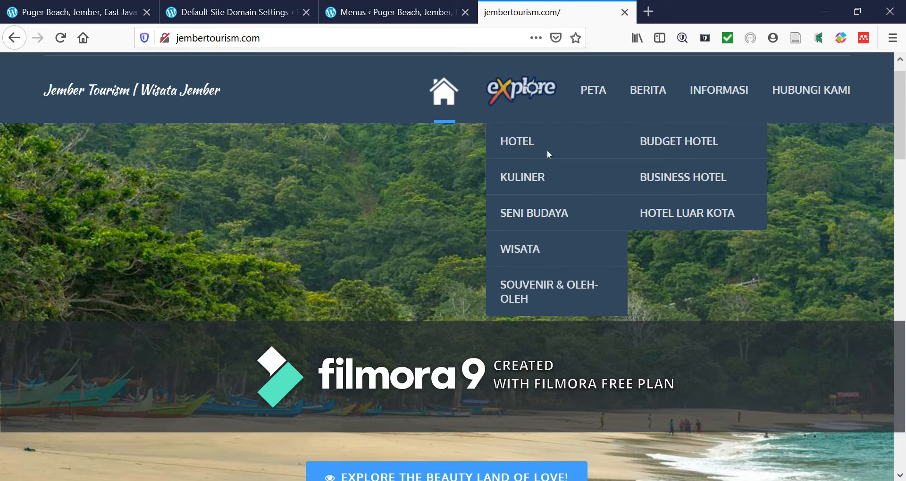
left_click(664, 144)
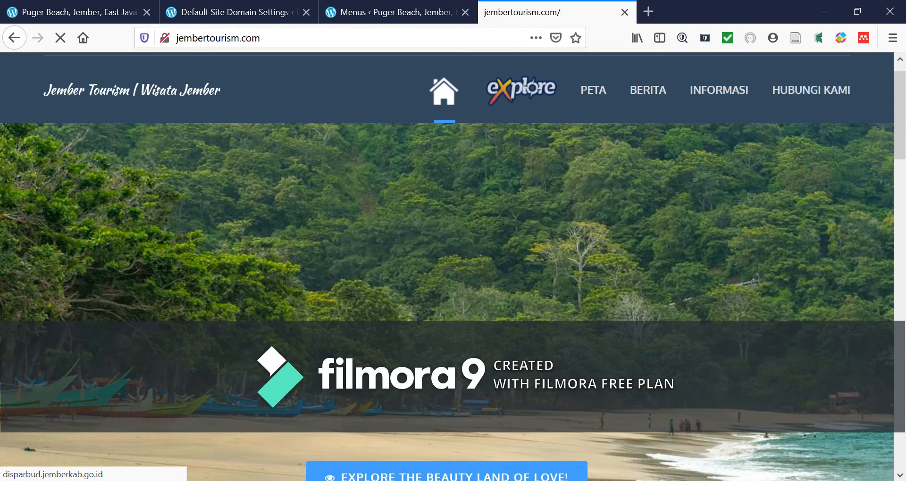
- Look through the Jember Tourism home page's featured destinations and tour types while the Budget Hotel category loads
scroll(447, 266, "down", 7)
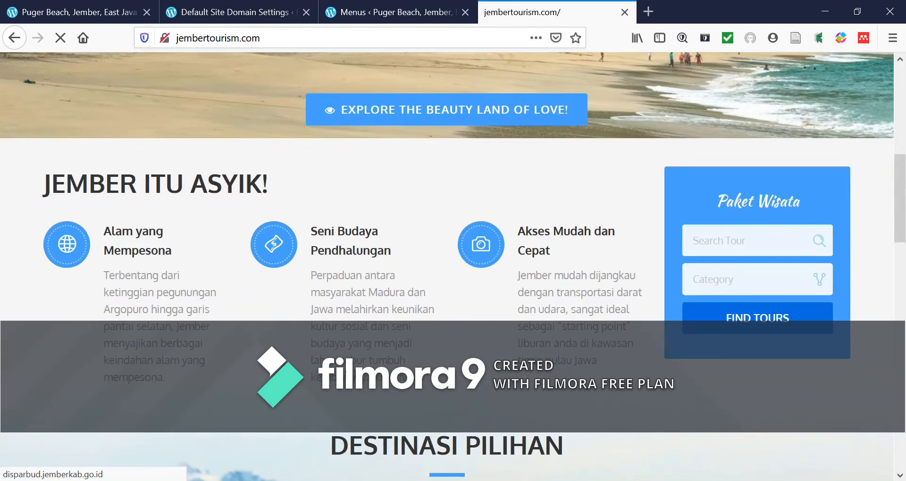
scroll(447, 266, "down", 6)
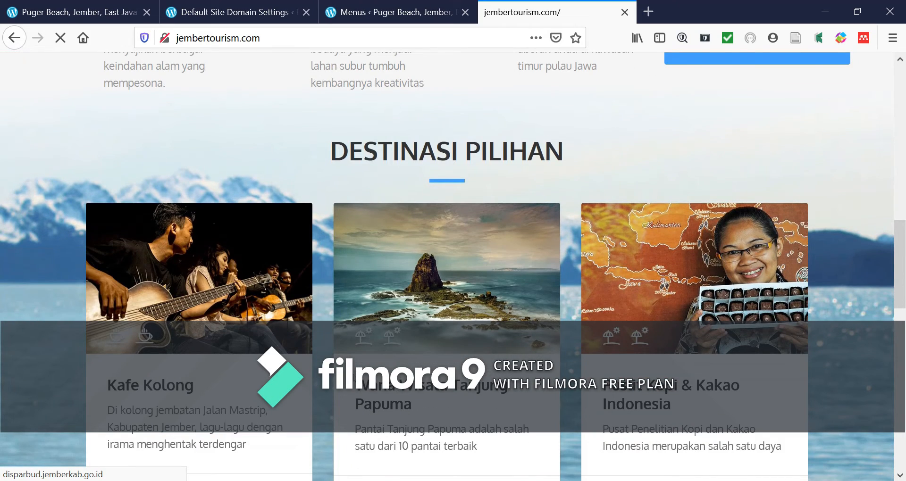
scroll(446, 266, "down", 12)
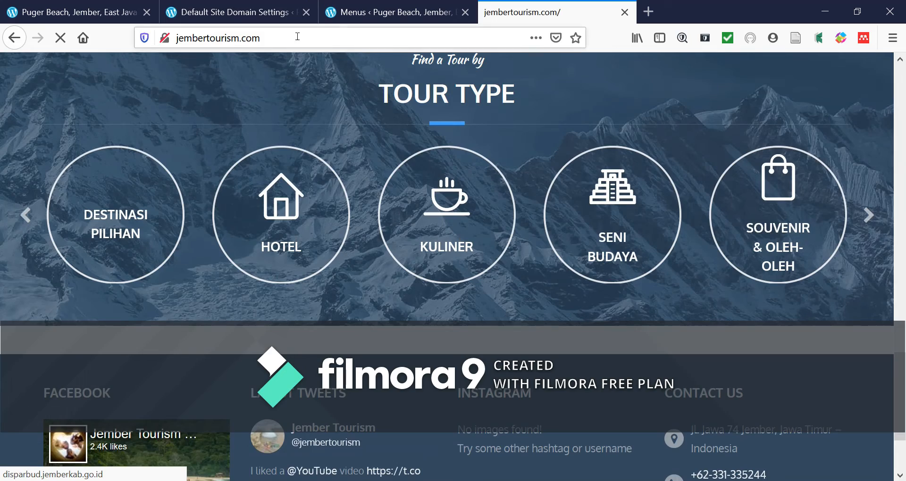
scroll(511, 132, "up", 6)
scroll(512, 140, "up", 10)
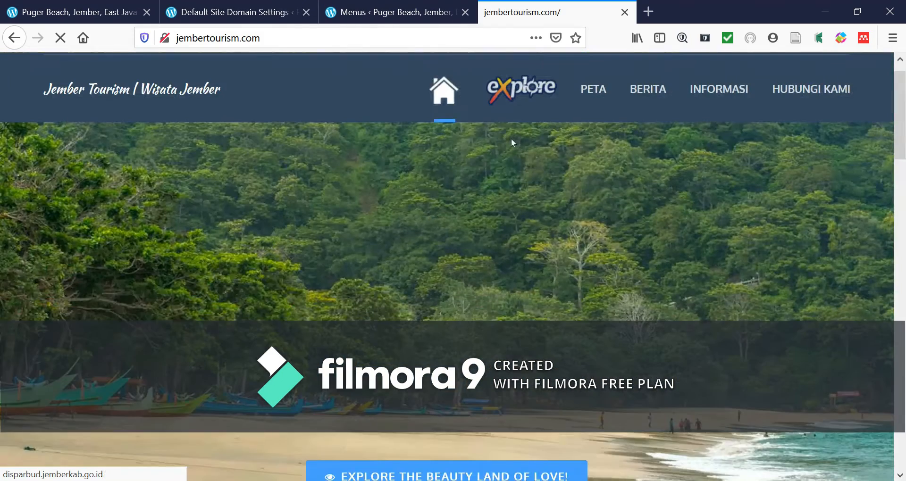
mouse_move(520, 113)
left_click(519, 142)
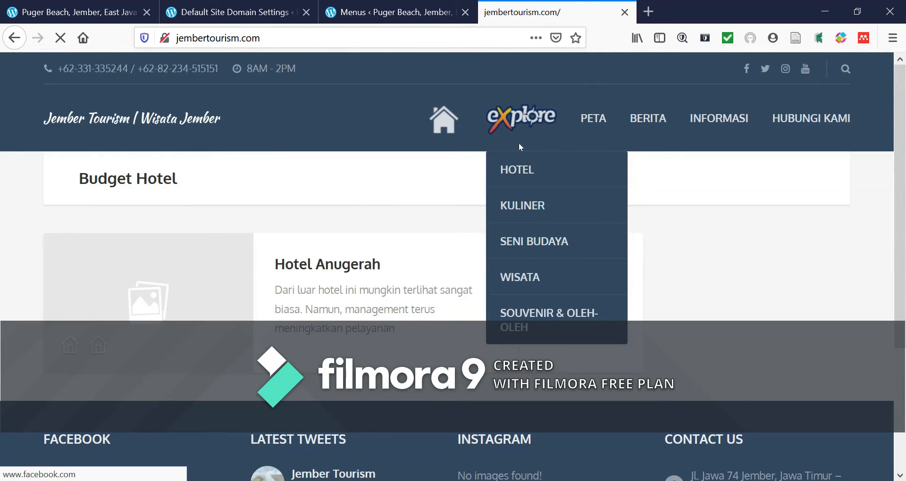
- Examine the Budget Hotel listing and open the Hotel Anugerah detail page
scroll(196, 216, "down", 3)
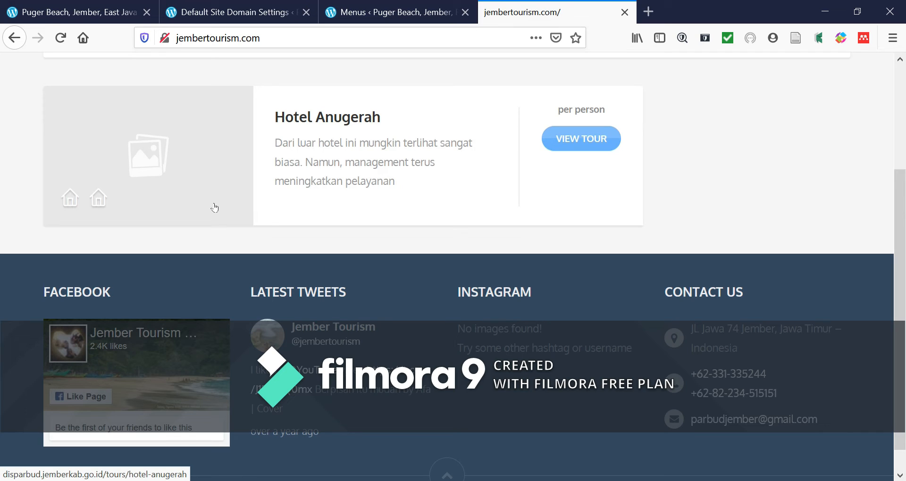
scroll(214, 206, "down", 1)
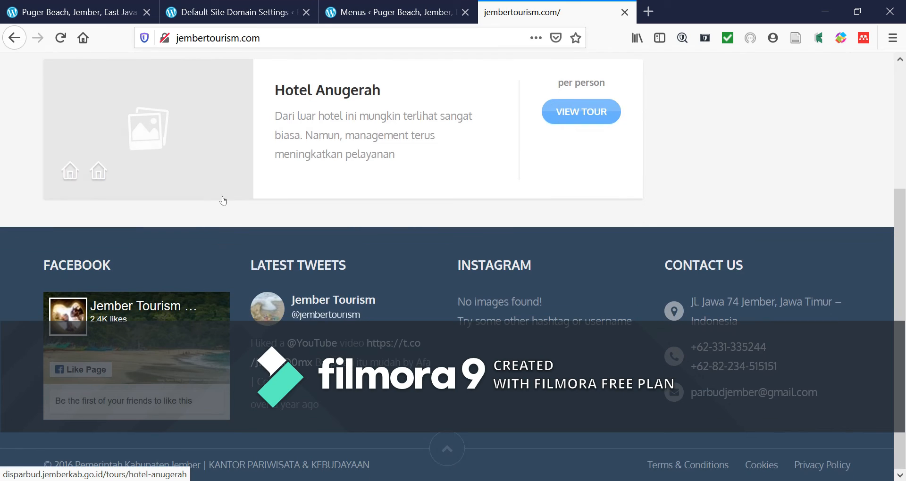
scroll(302, 187, "up", 4)
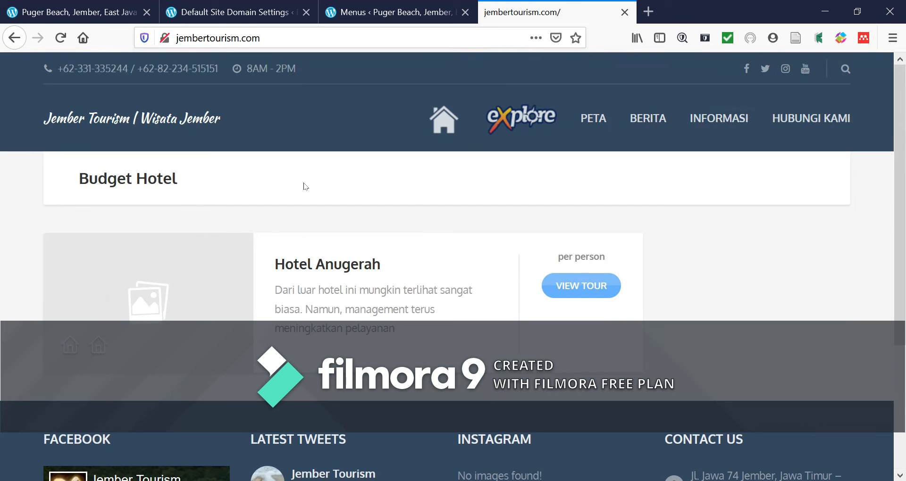
left_click(363, 269)
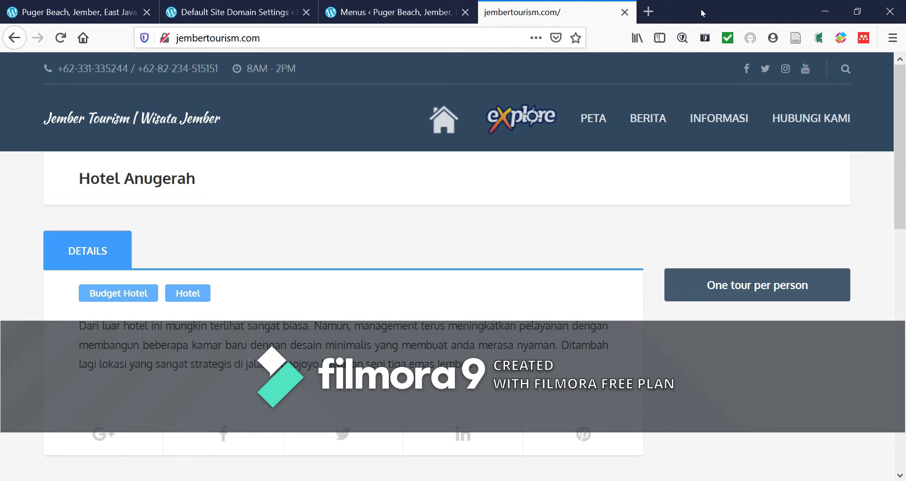
- Switch back to the Puger Beach site admin and open the Hotel Dafam page for editing from the list of all pages
left_click(228, 11)
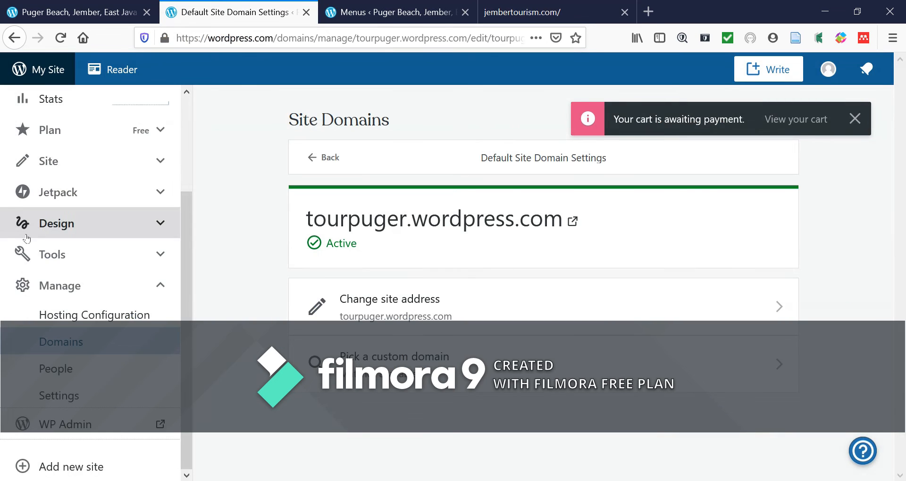
key("ctrl+Tab")
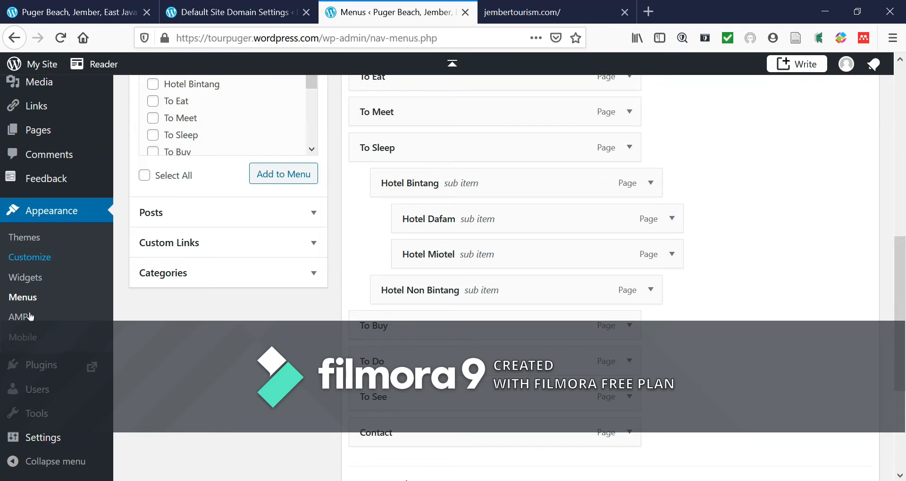
mouse_move(59, 132)
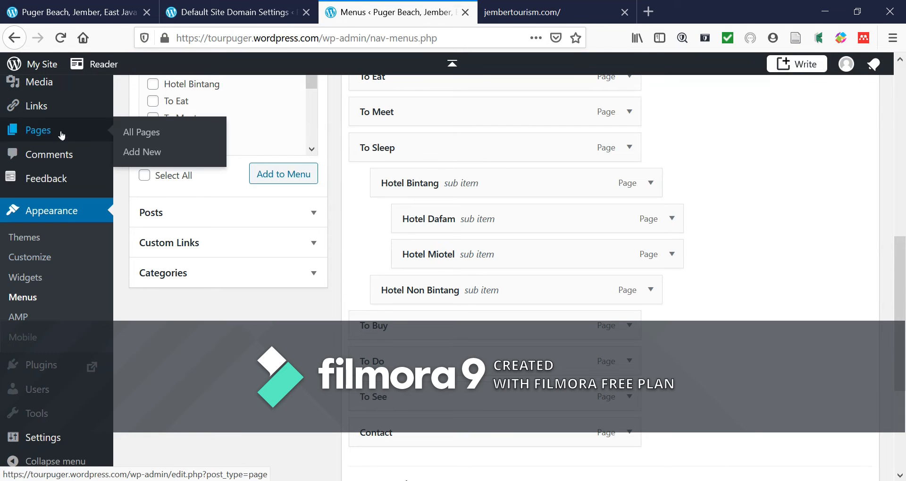
left_click(132, 134)
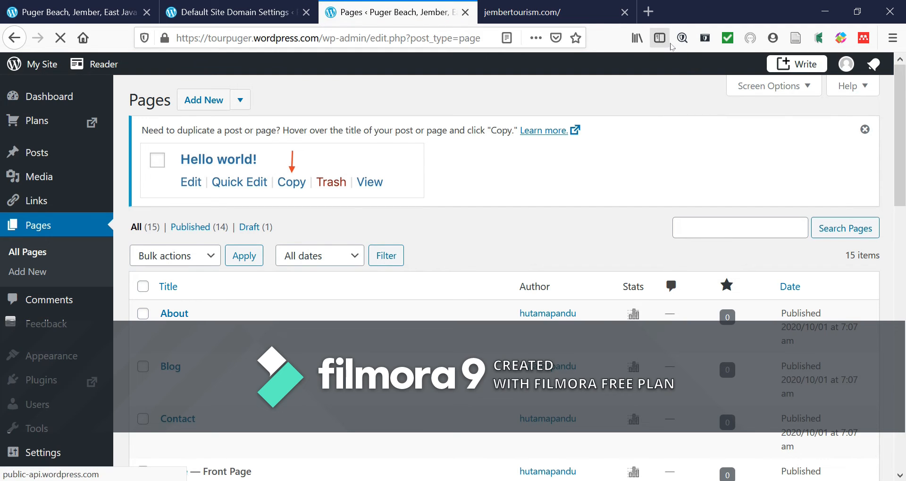
scroll(254, 331, "down", 6)
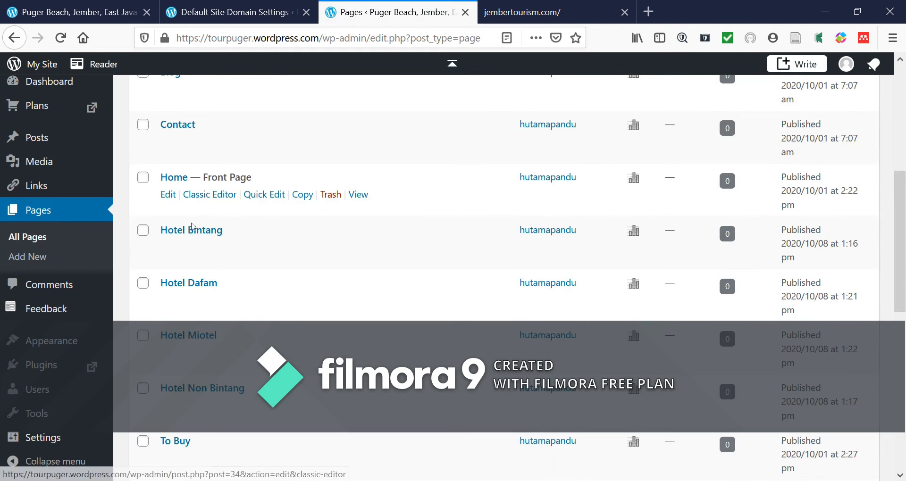
mouse_move(168, 281)
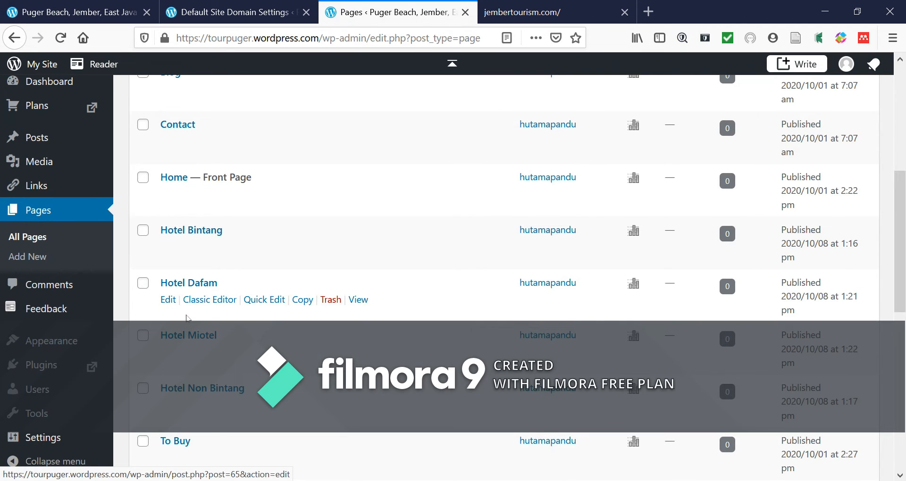
left_click(166, 304)
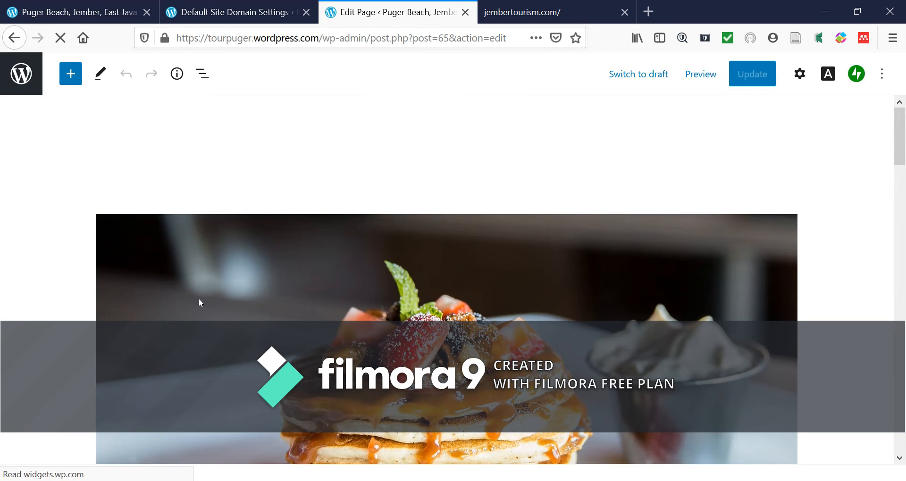
- Look through the Hotel Dafam page's placeholder content, from the pancake image and featured post to the Blog Posts block
scroll(200, 302, "down", 4)
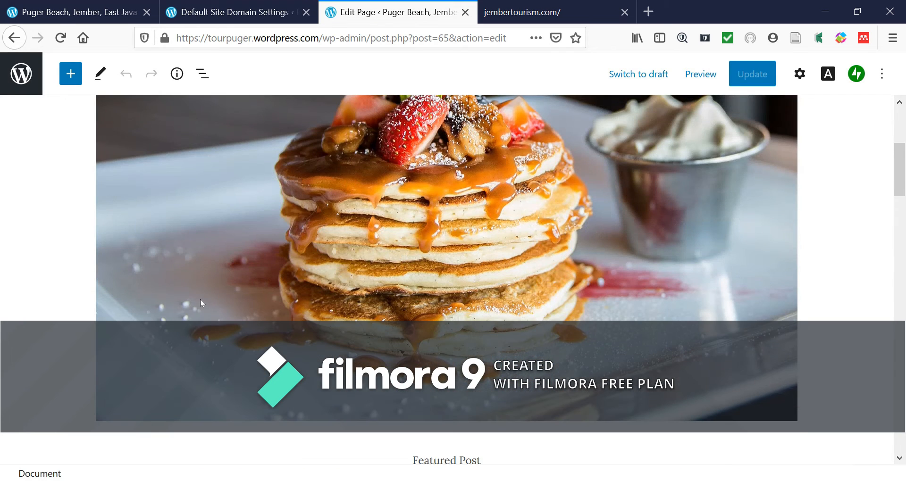
scroll(200, 302, "down", 5)
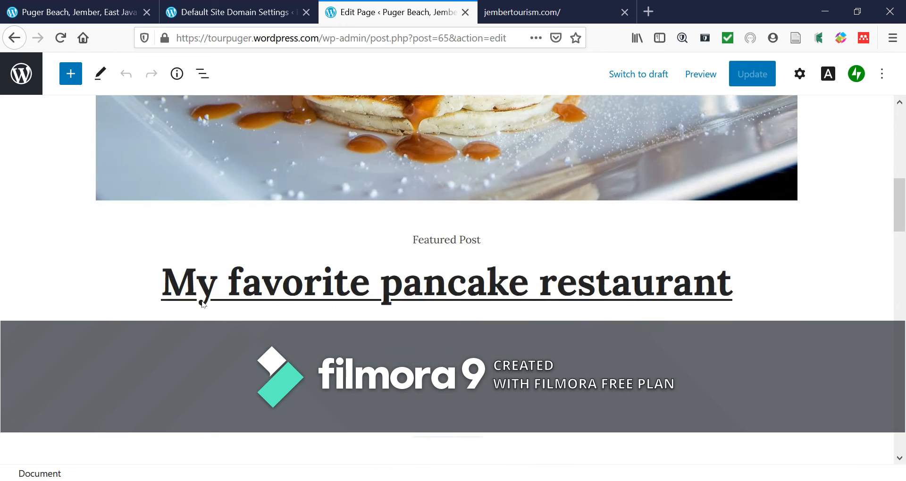
left_click(481, 240)
scroll(462, 311, "down", 5)
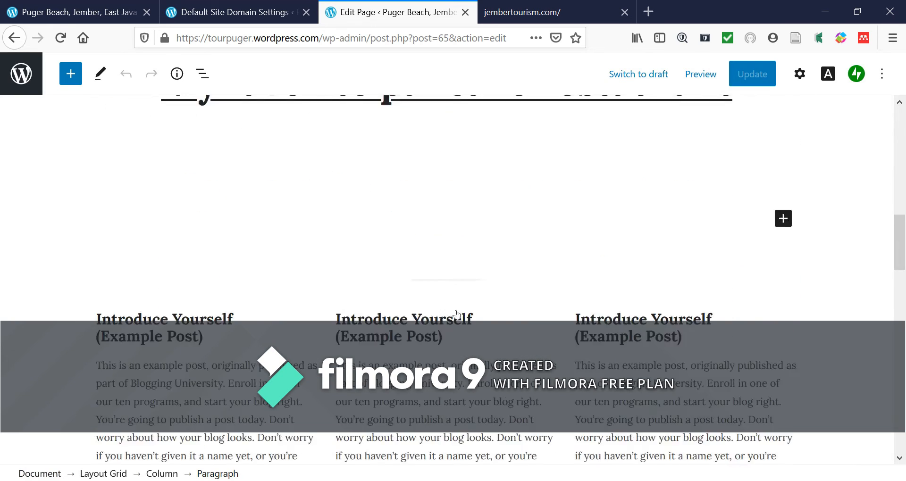
left_click(183, 224)
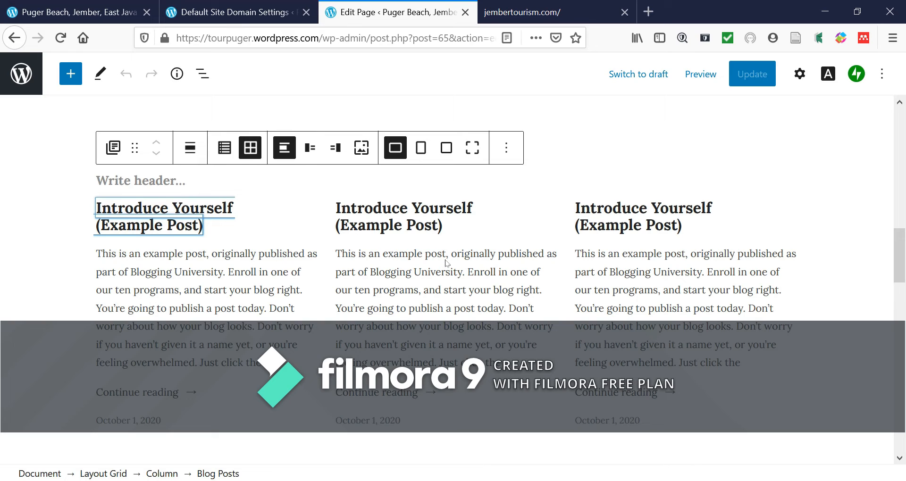
scroll(445, 317, "up", 10)
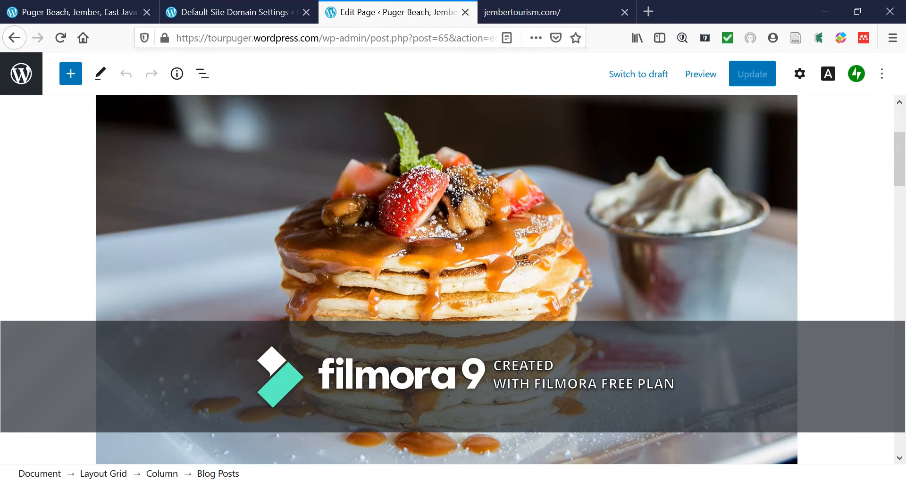
scroll(519, 372, "down", 2)
scroll(519, 372, "down", 2)
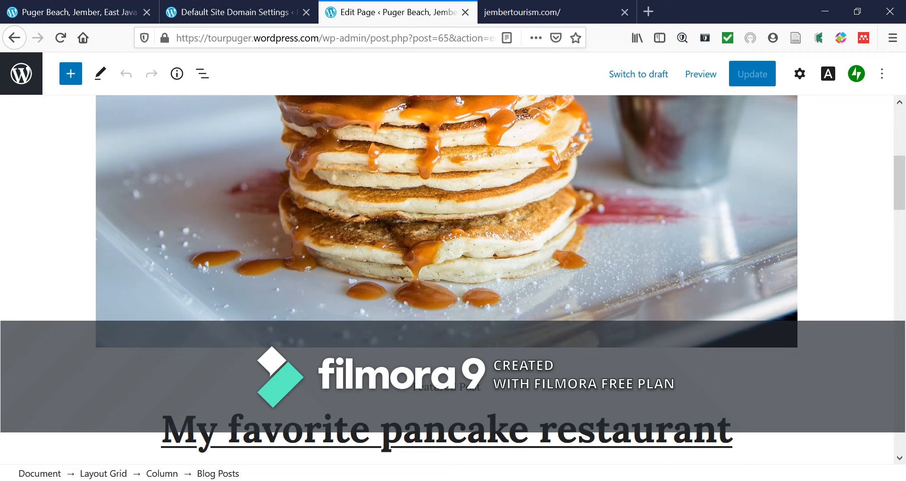
scroll(590, 387, "down", 10)
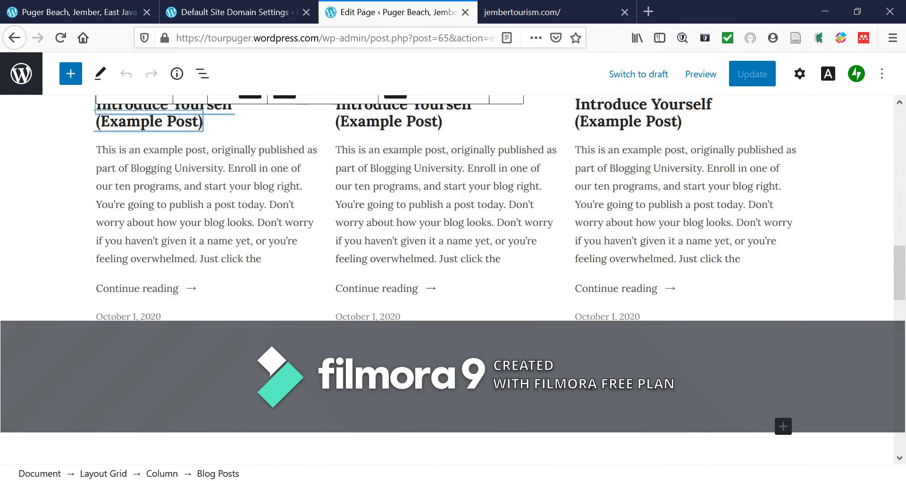
scroll(590, 387, "down", 1)
scroll(591, 387, "down", 2)
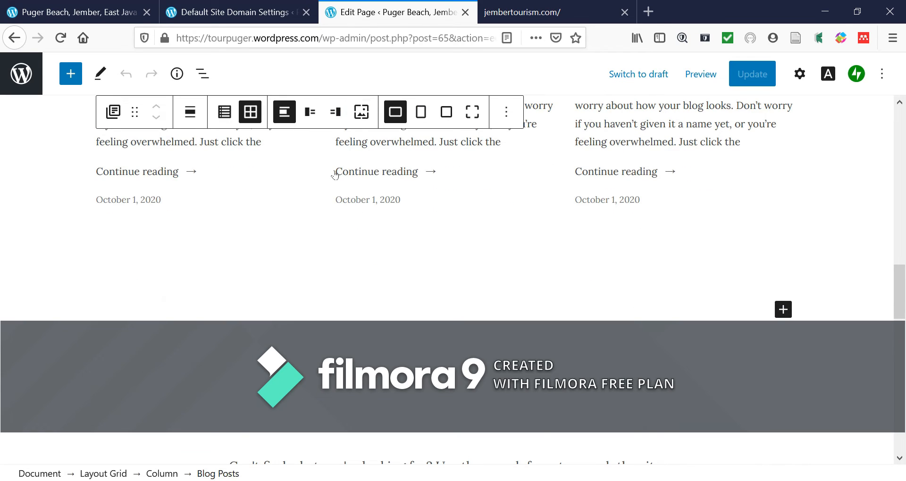
left_click(37, 75)
left_click(21, 40)
- Review the Hotel Dafam page again from its title down to the three example post columns
scroll(185, 319, "up", 8)
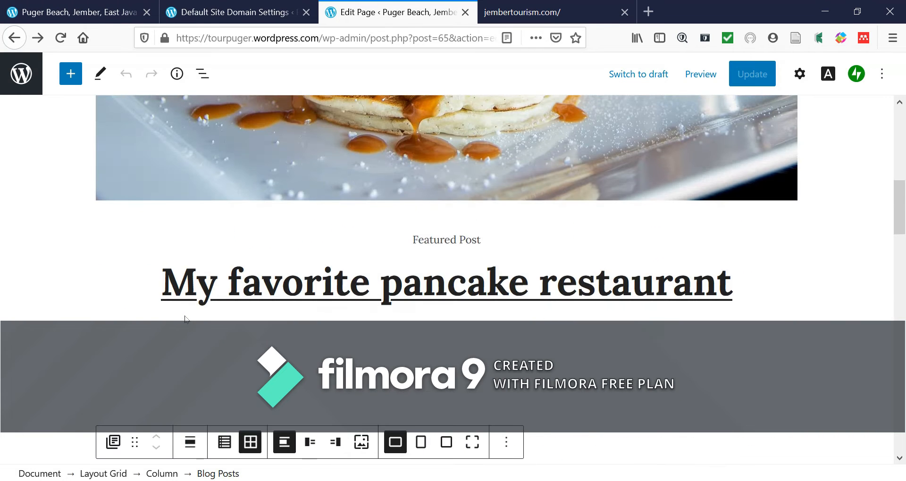
scroll(188, 320, "up", 3)
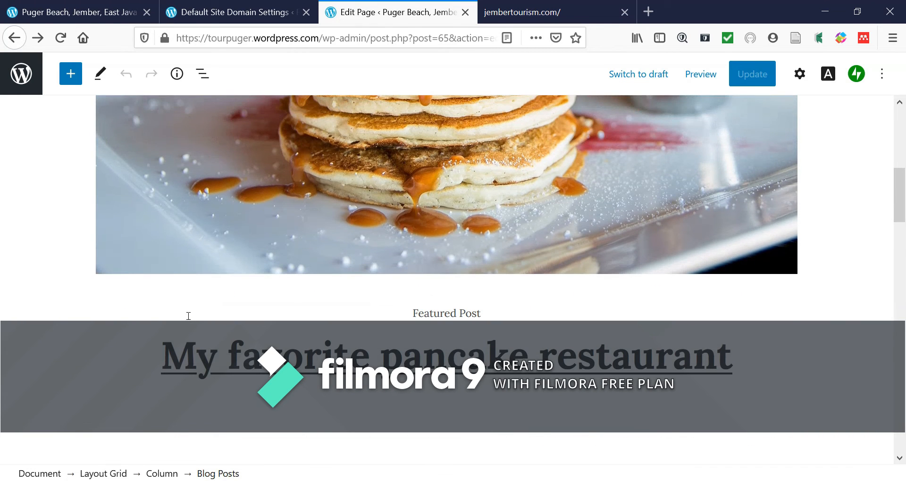
scroll(192, 315, "up", 10)
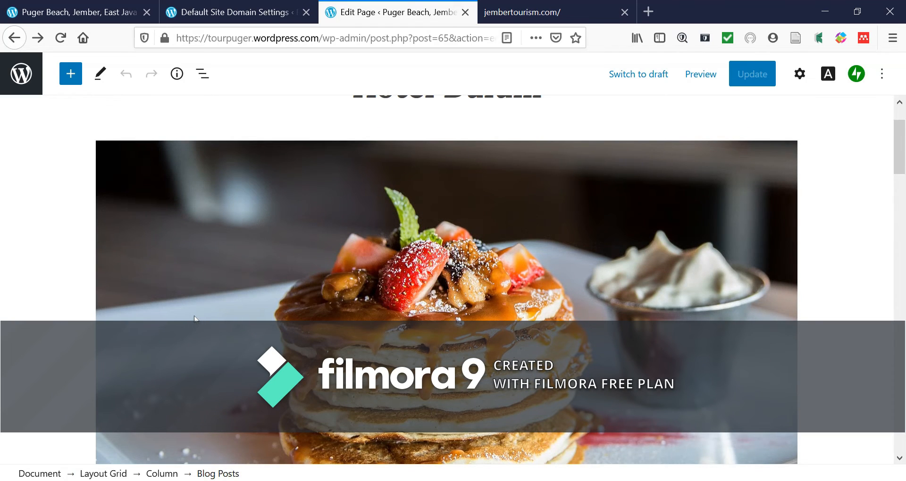
scroll(195, 319, "up", 3)
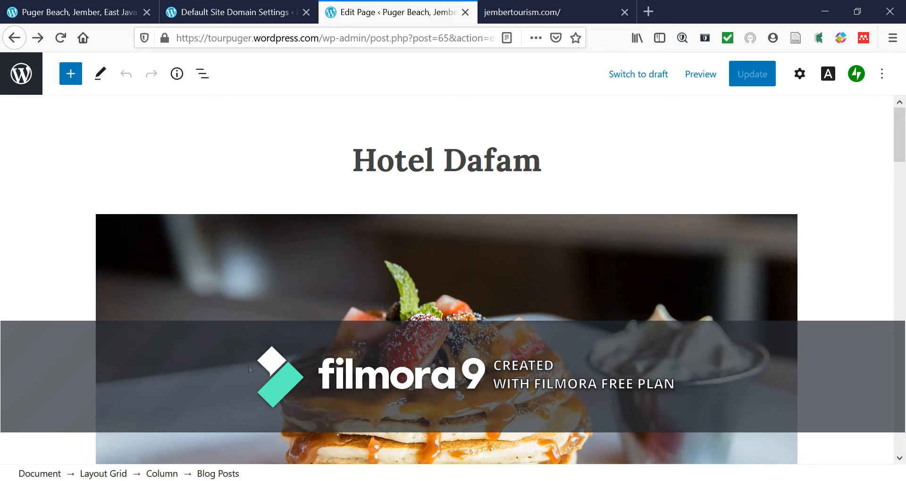
scroll(228, 349, "down", 10)
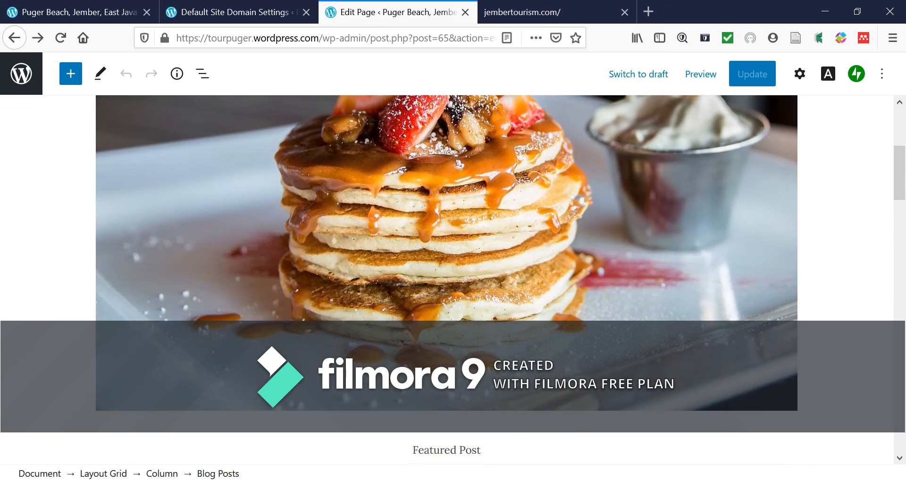
scroll(343, 313, "down", 3)
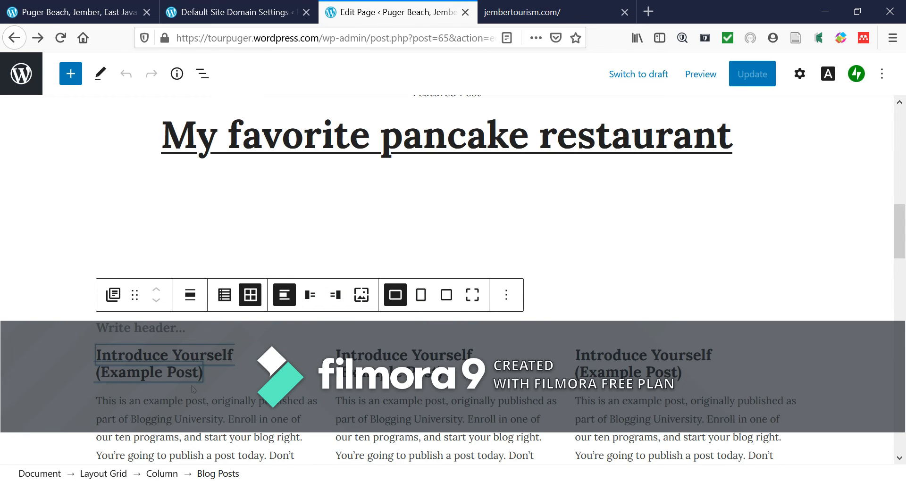
scroll(194, 390, "down", 5)
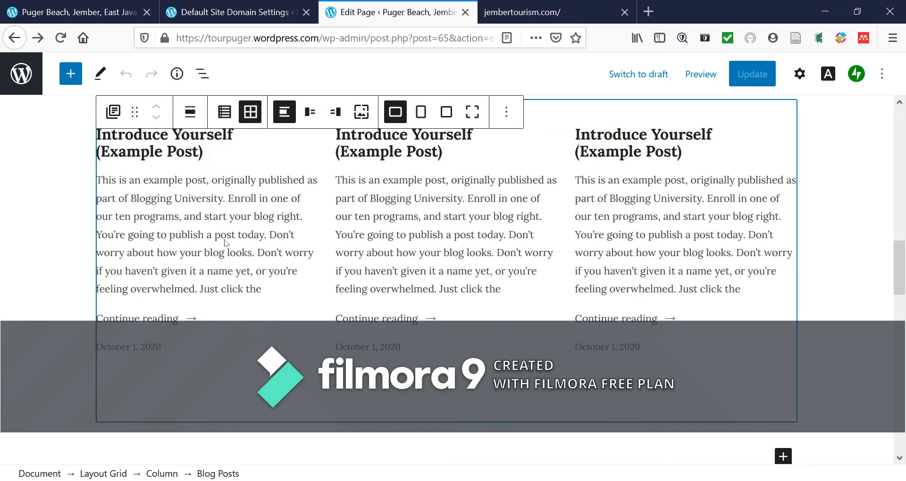
left_click_drag(274, 271, 205, 255)
left_click(144, 190)
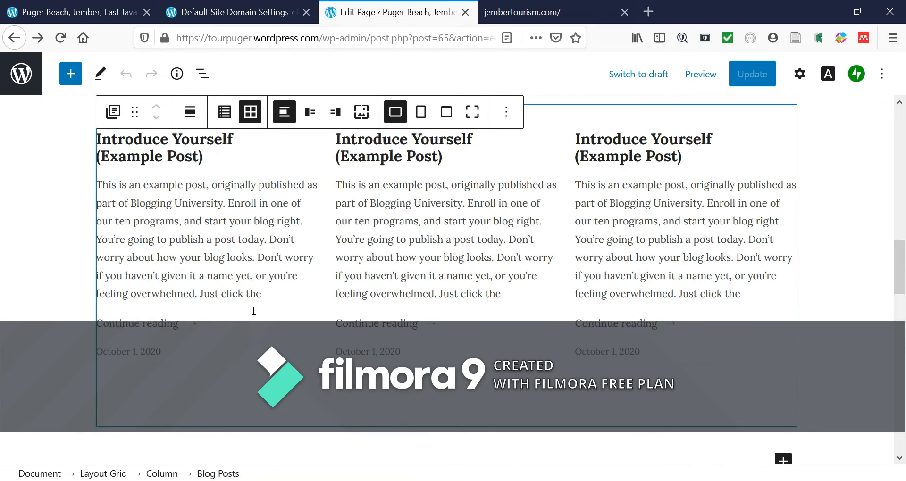
scroll(253, 311, "up", 3)
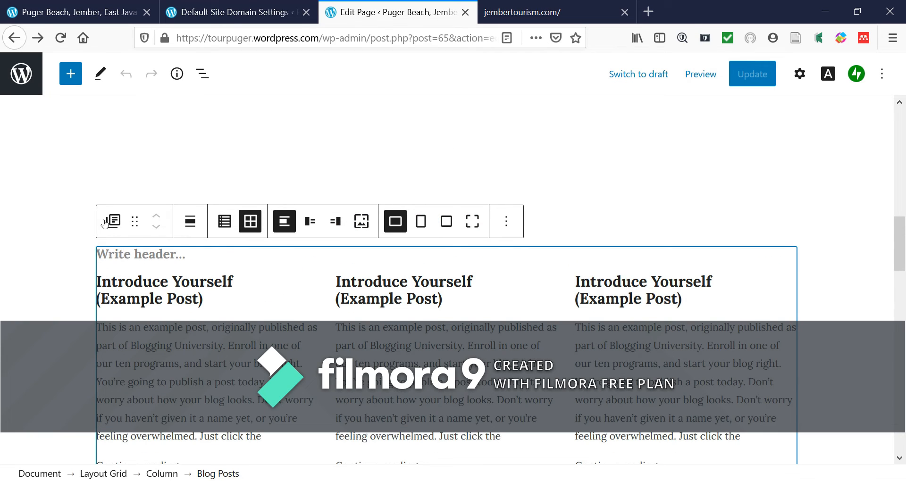
- Leave the Hotel Dafam editor and open the site's Media Library
left_click(14, 38)
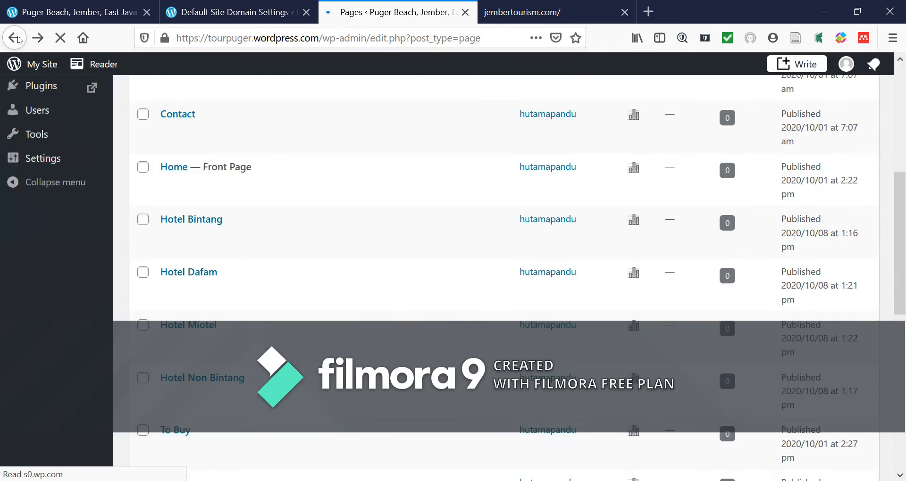
mouse_move(158, 138)
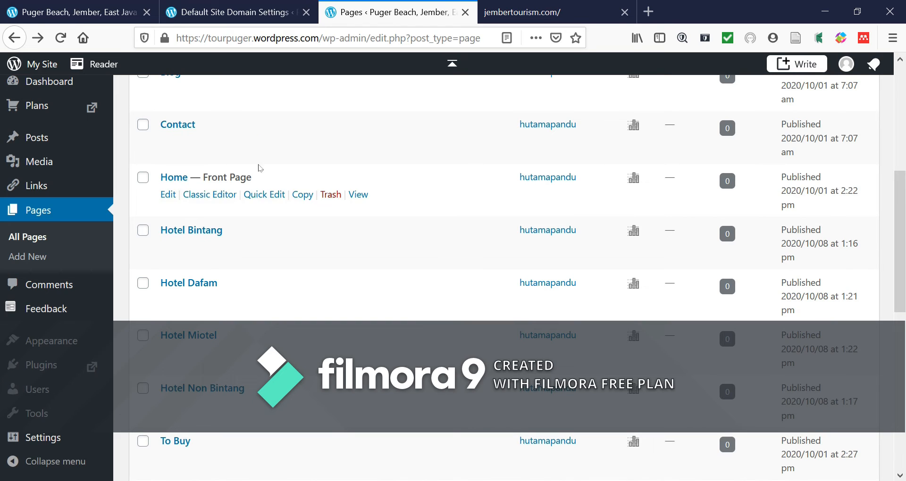
mouse_move(84, 185)
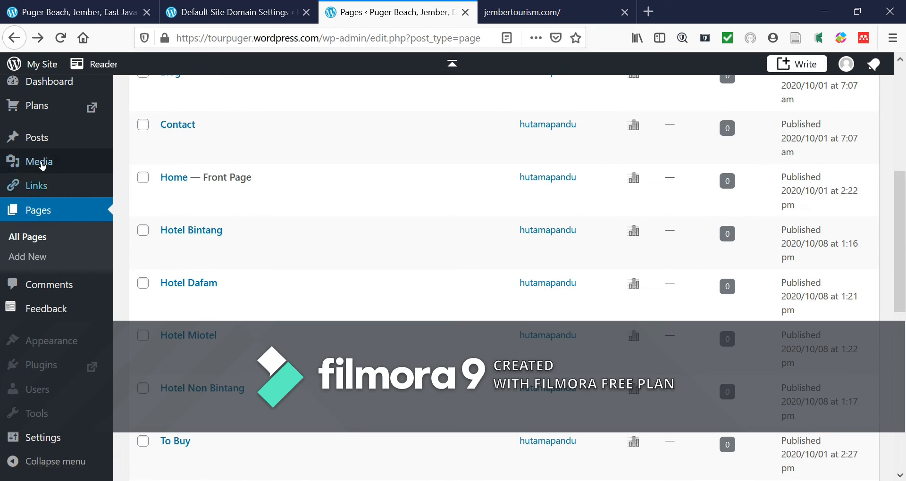
mouse_move(42, 165)
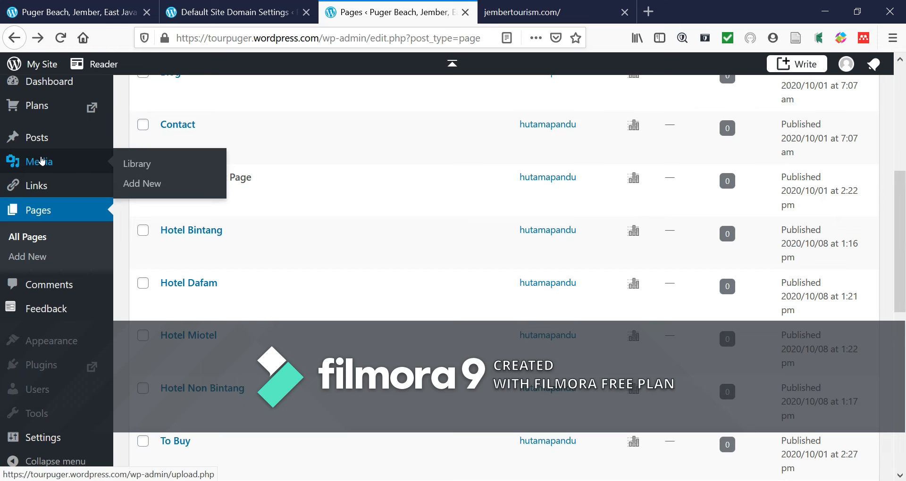
mouse_move(32, 141)
left_click(158, 171)
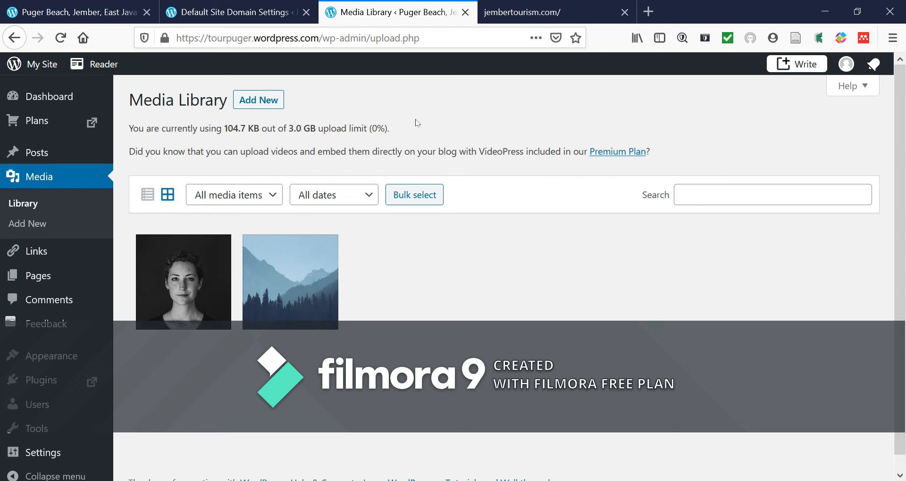
- Upload the image visa-di-jepang from the Downloads folder to the Media Library
left_click(267, 105)
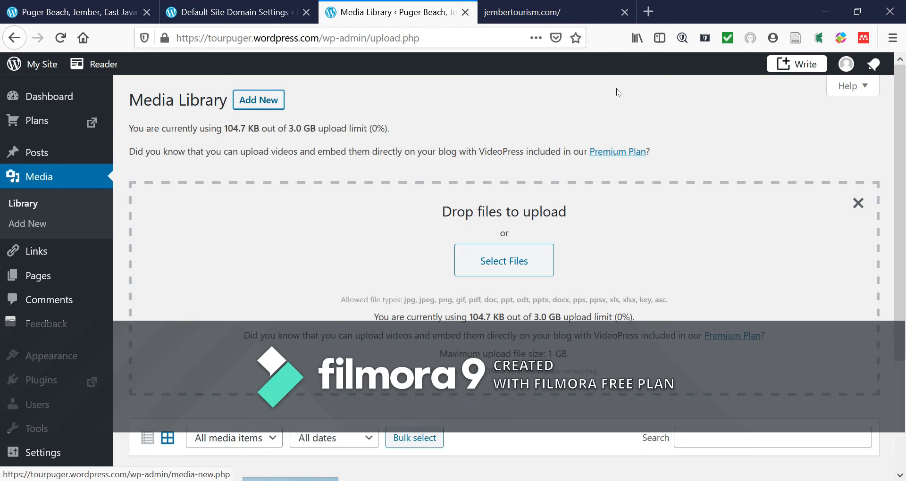
left_click(497, 267)
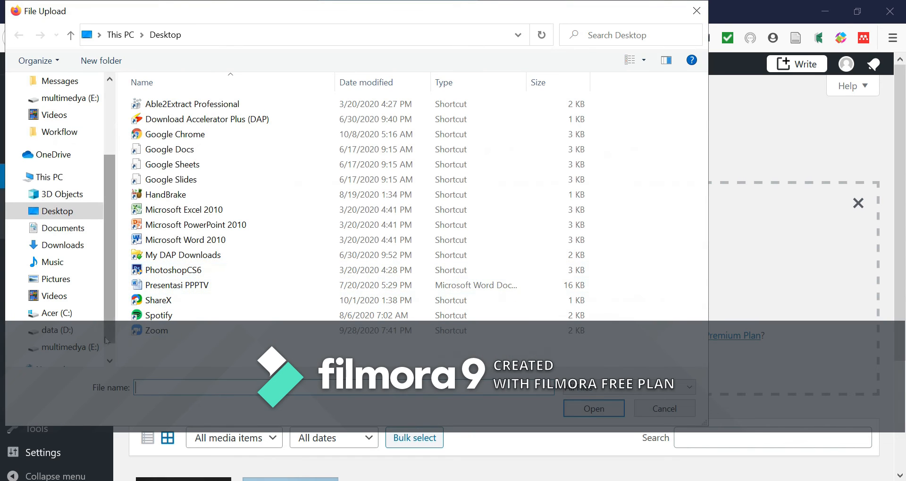
left_click(81, 247)
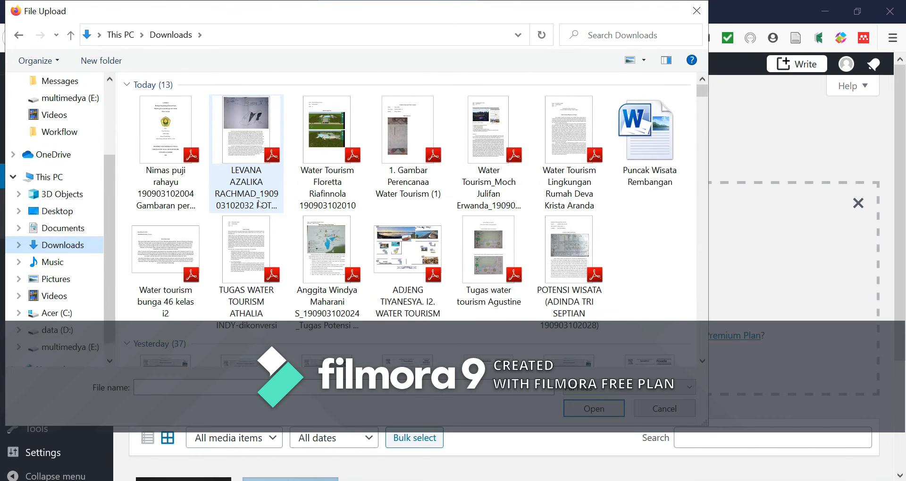
scroll(259, 204, "down", 8)
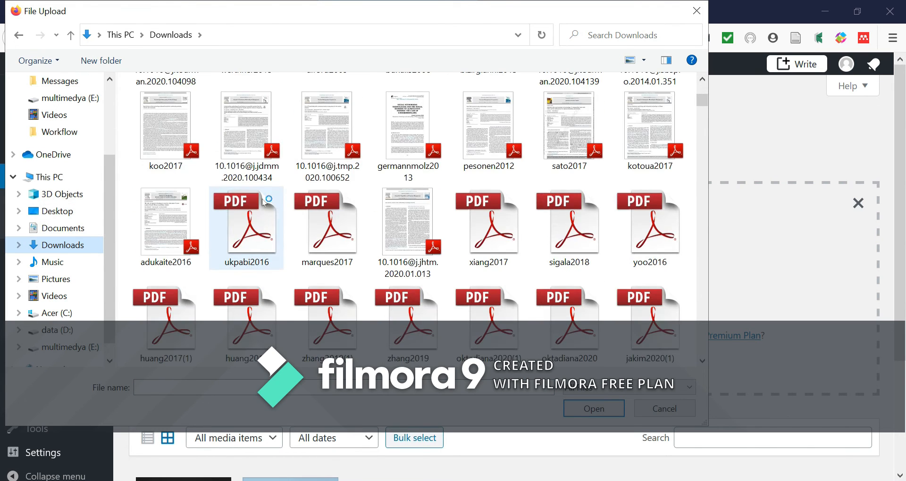
scroll(264, 202, "down", 5)
scroll(504, 159, "down", 6)
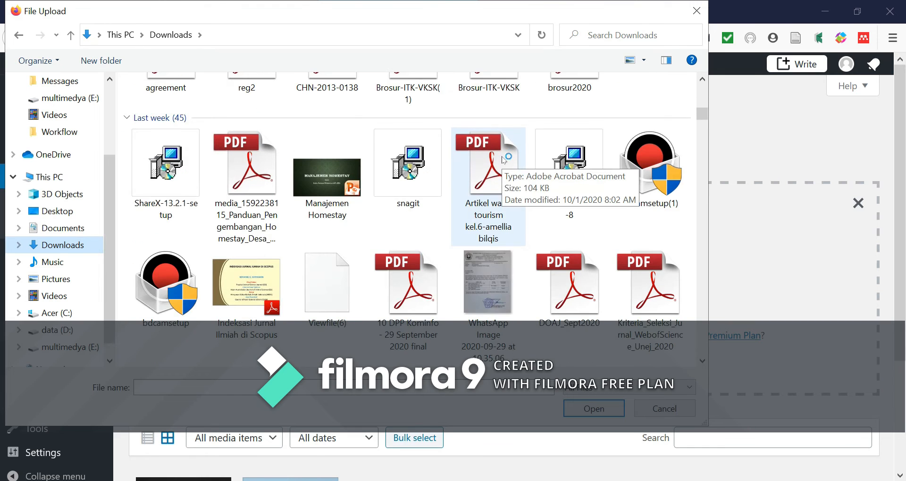
scroll(503, 160, "down", 4)
scroll(502, 161, "down", 2)
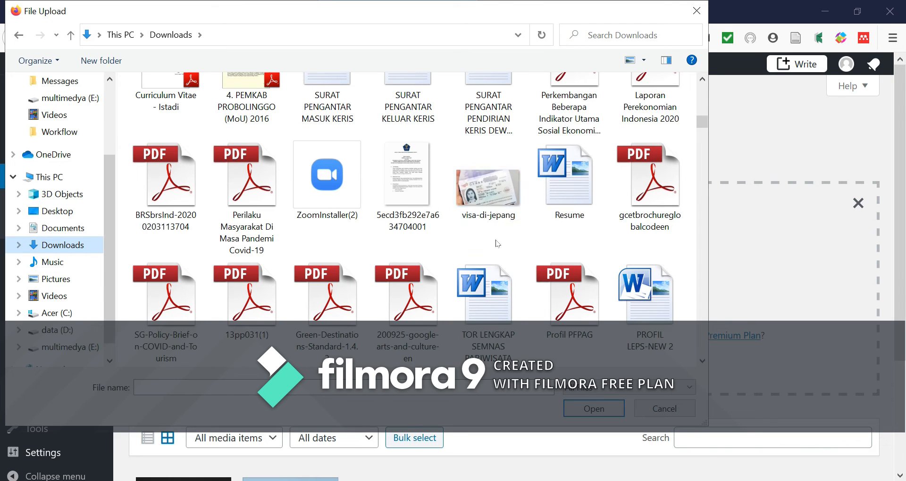
left_click(498, 209)
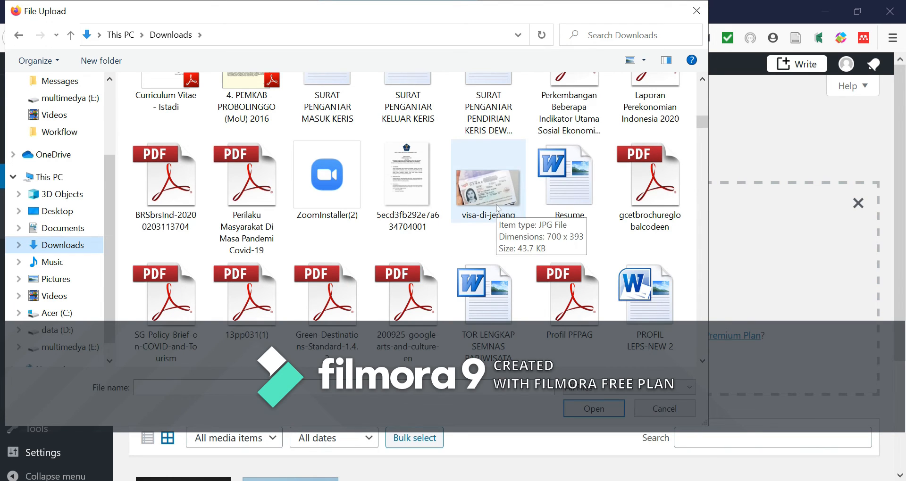
left_click(497, 207)
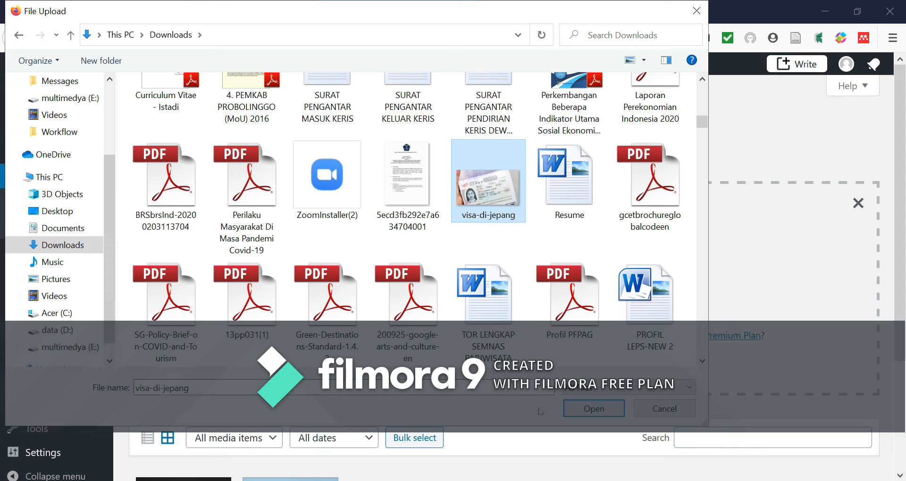
left_click(581, 409)
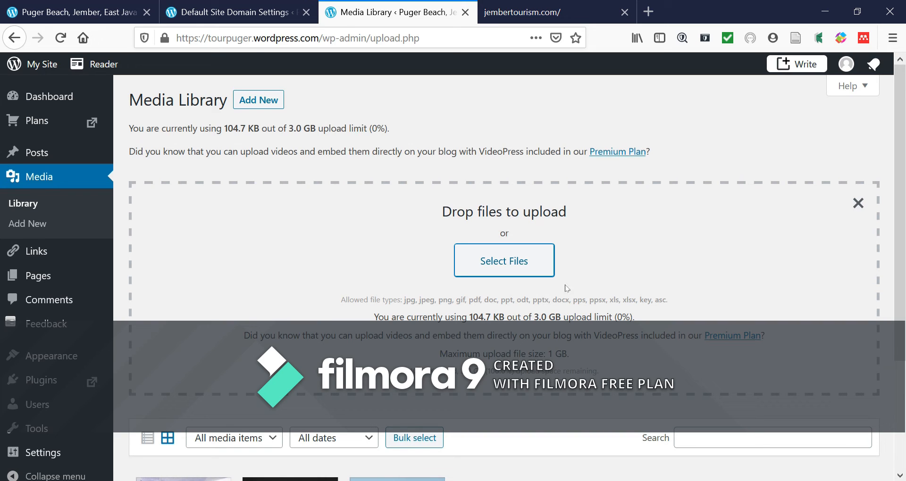
left_click(534, 264)
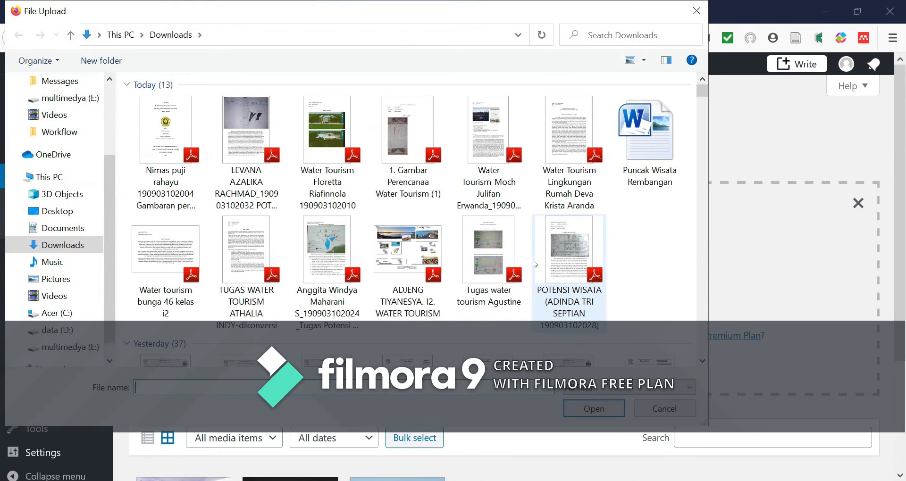
scroll(396, 262, "down", 5)
scroll(380, 231, "down", 5)
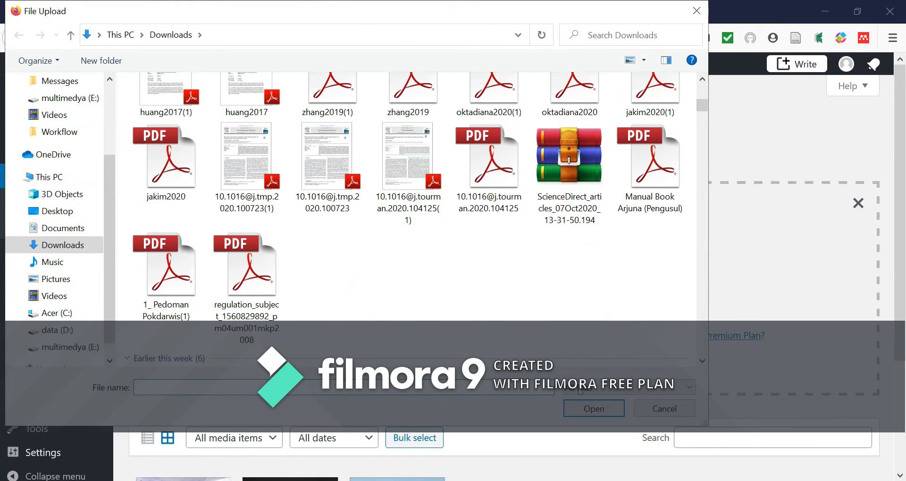
left_click(684, 409)
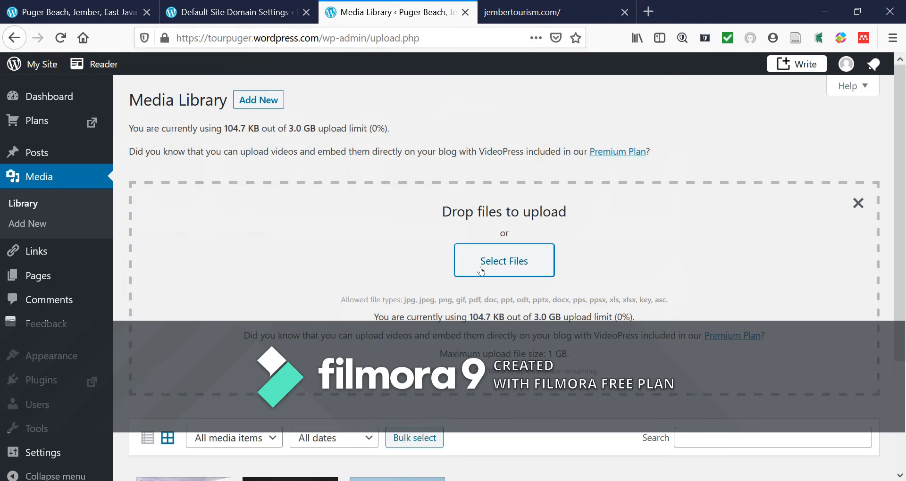
- Upload the travel gear image 2016_09_17_12130_1474119643._large from the Downloads folder to the Media Library
left_click(484, 263)
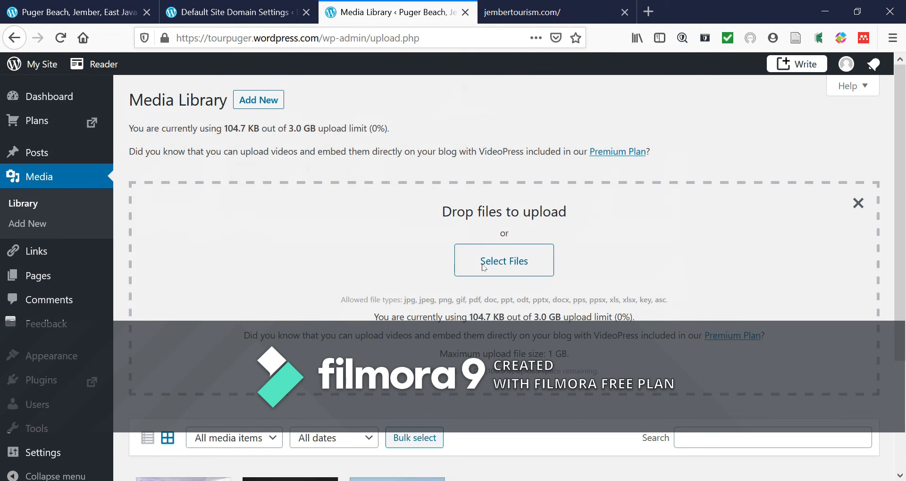
scroll(369, 271, "down", 10)
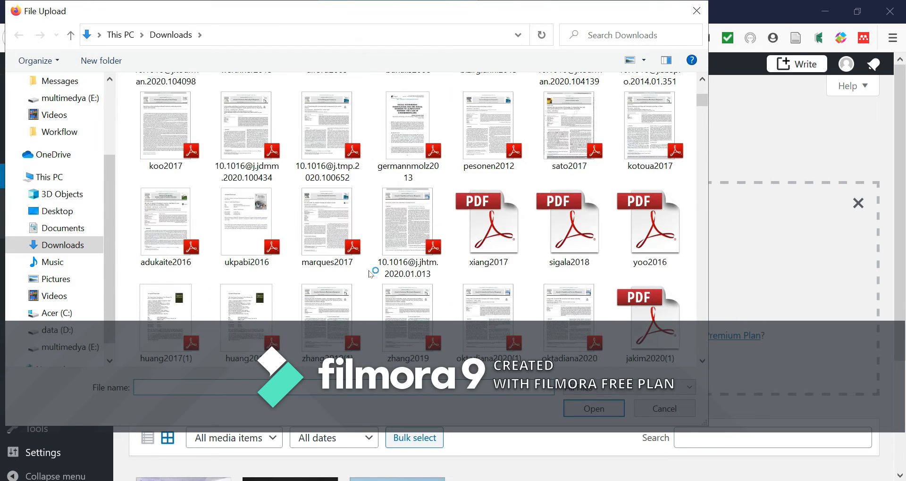
scroll(369, 277, "down", 5)
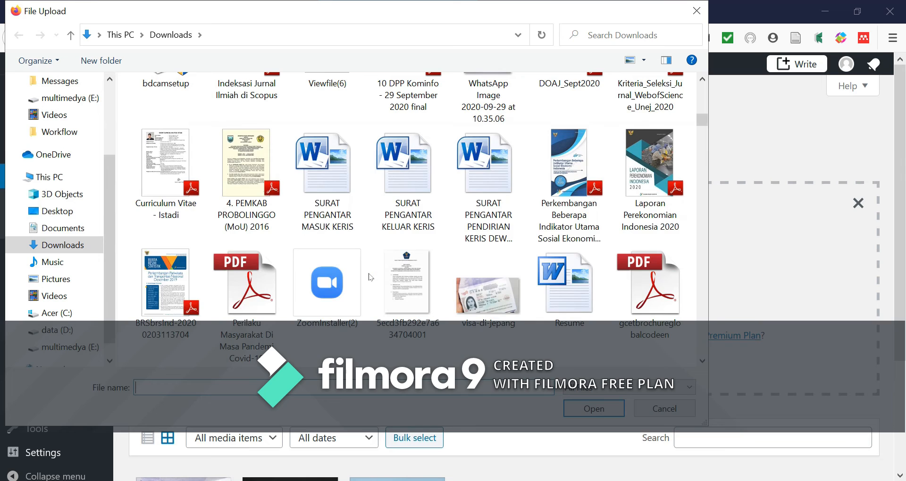
scroll(370, 277, "up", 1)
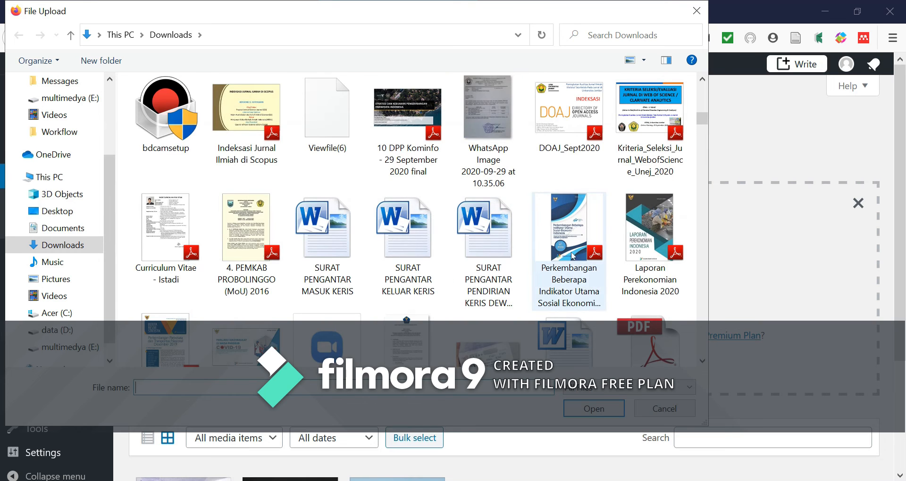
scroll(442, 311, "down", 3)
scroll(442, 313, "down", 4)
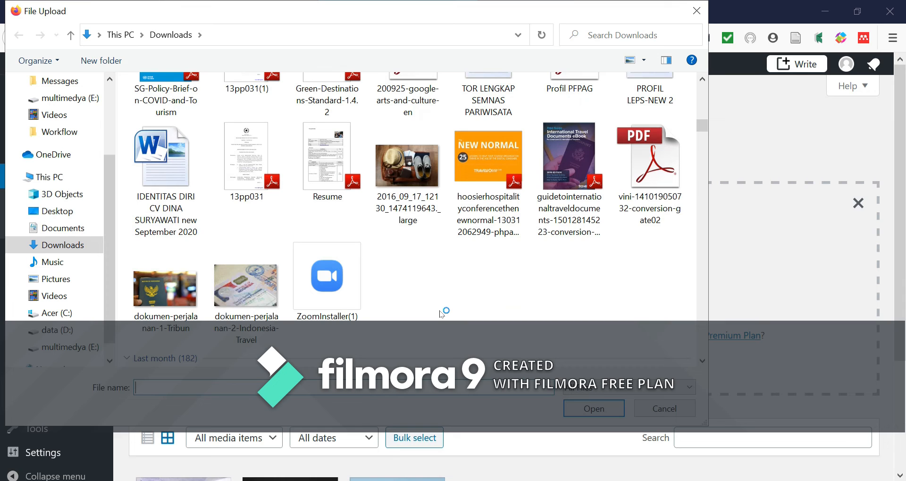
left_click(406, 176)
left_click(597, 411)
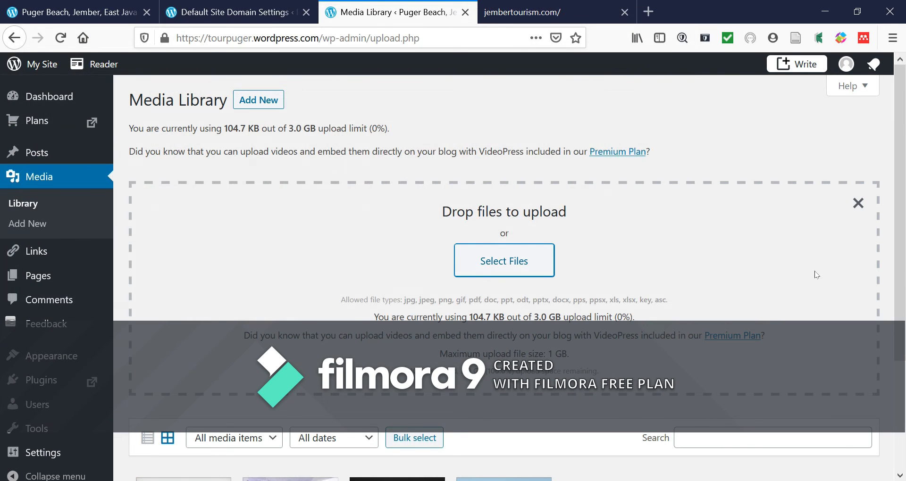
- Check the uploaded image thumbnails below the upload area and reload the Media Library
left_click_drag(904, 281, 901, 430)
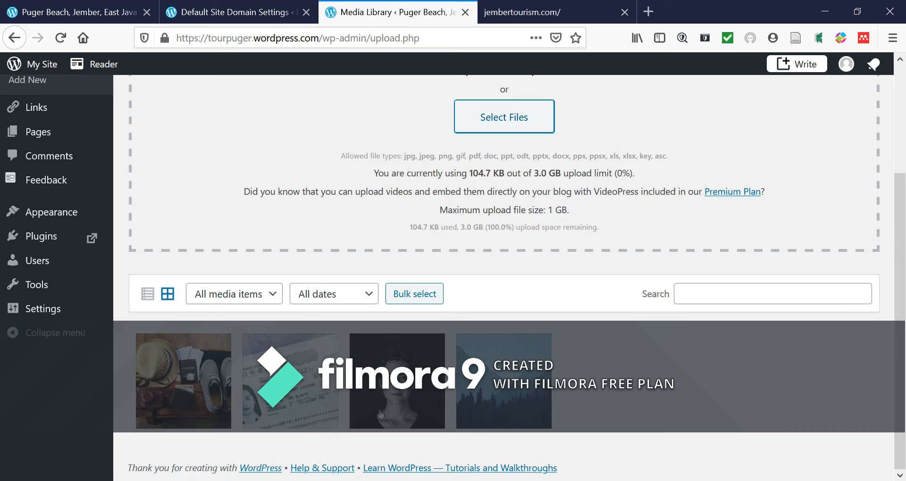
scroll(297, 410, "up", 3)
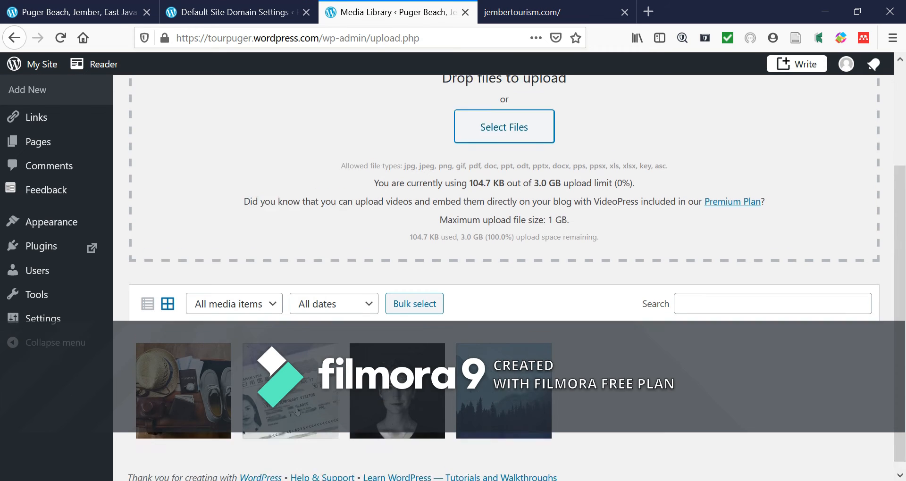
scroll(298, 410, "down", 3)
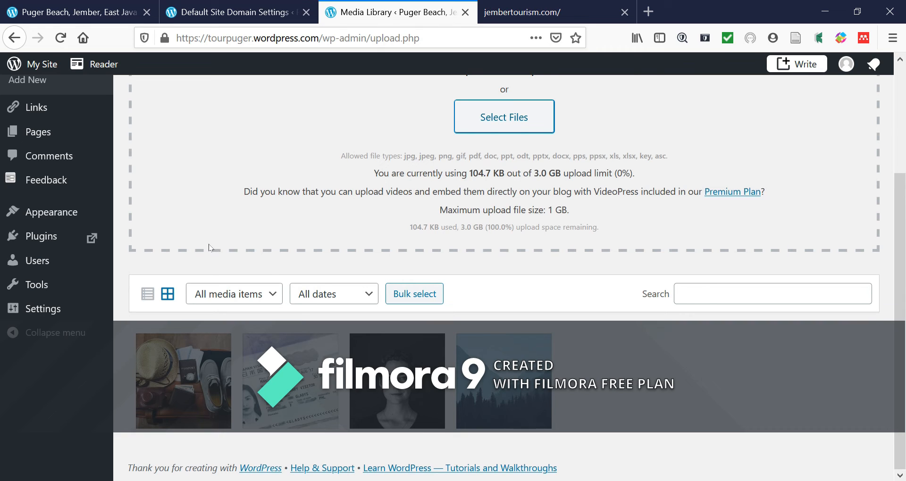
scroll(198, 246, "up", 3)
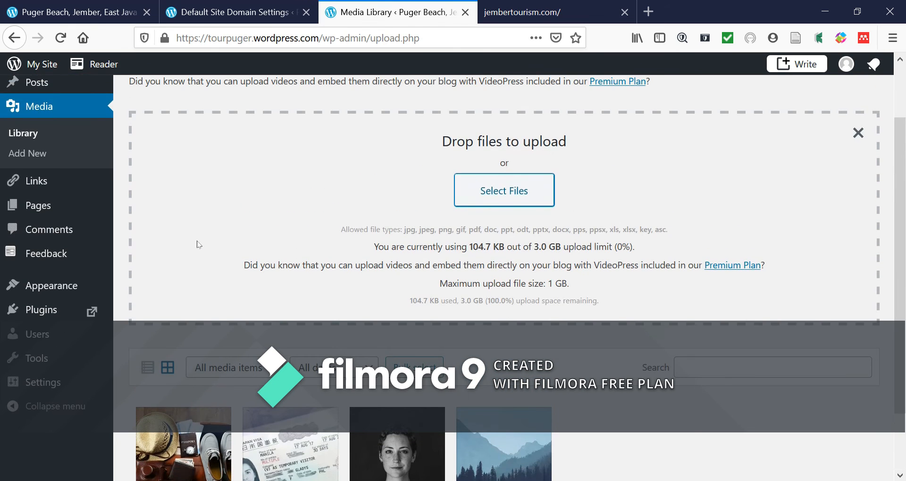
scroll(199, 244, "up", 2)
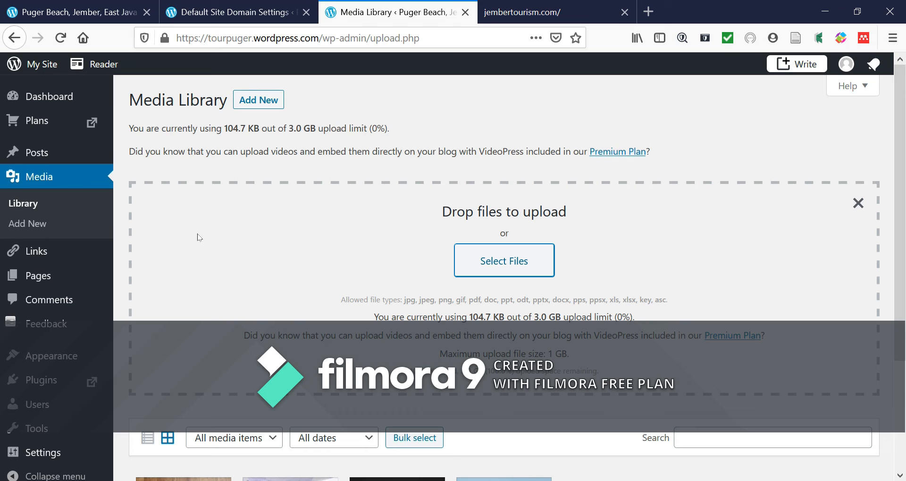
mouse_move(41, 282)
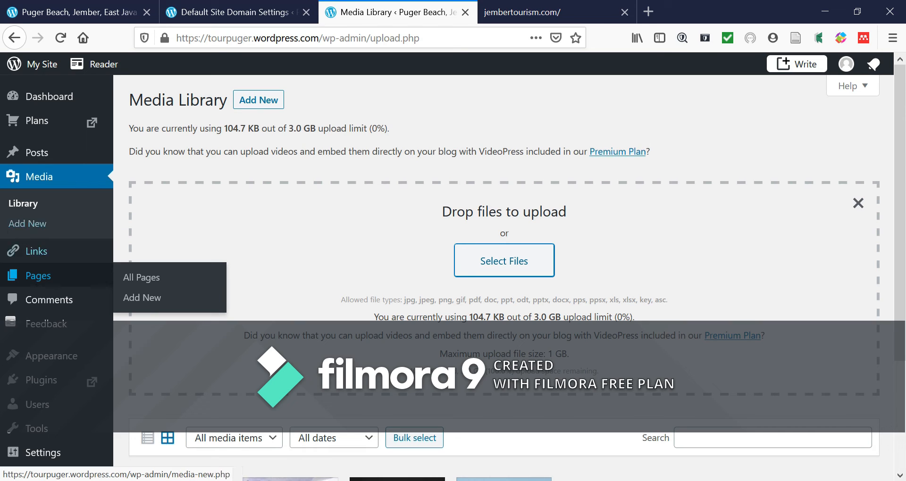
left_click(29, 220)
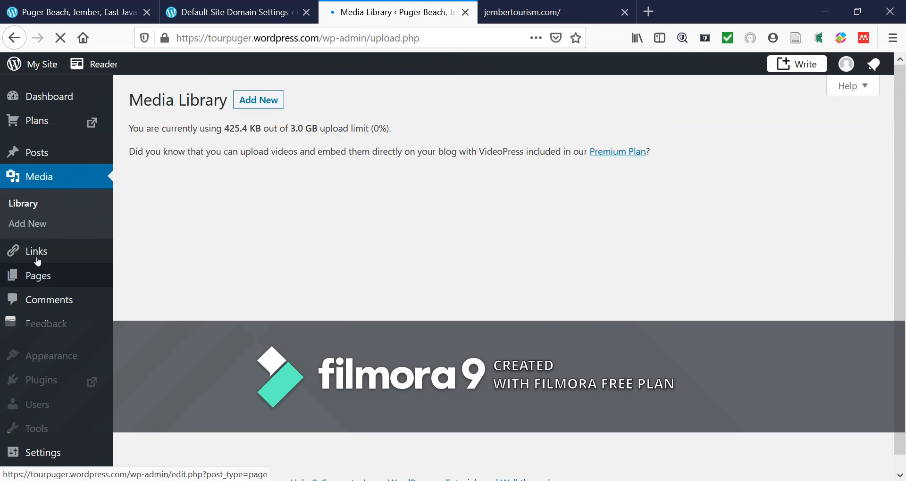
- Open the list of all pages and look through its entries, from Home and the hotel pages to the To pages
mouse_move(100, 282)
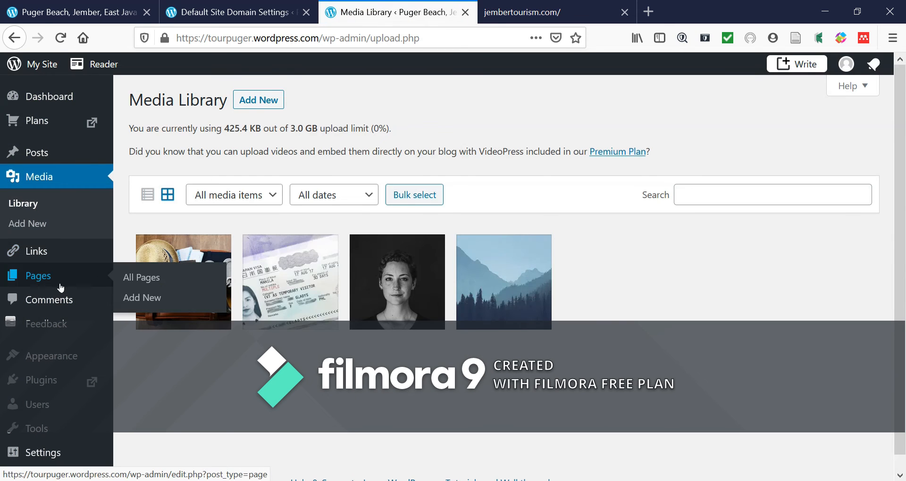
left_click(141, 278)
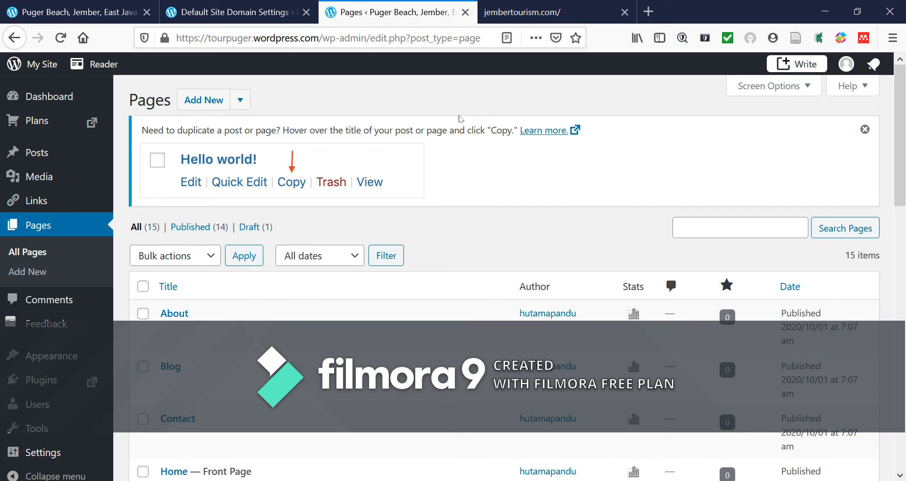
scroll(460, 118, "down", 10)
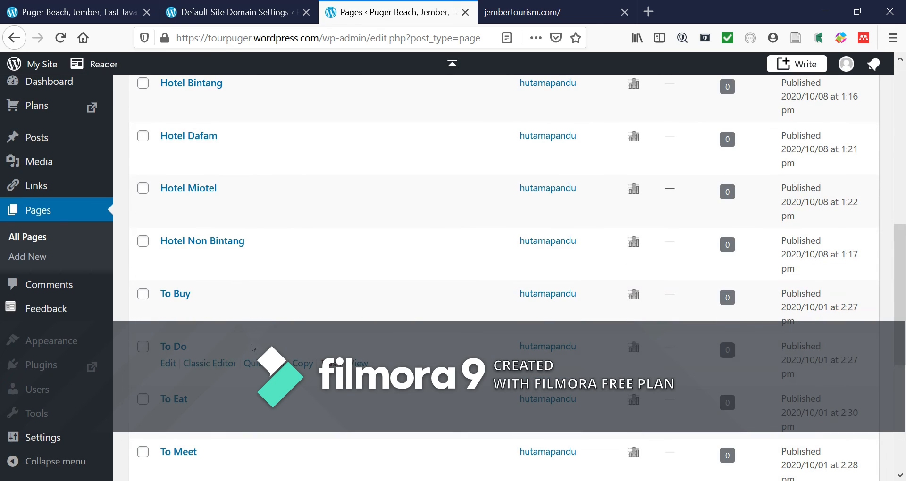
mouse_move(157, 254)
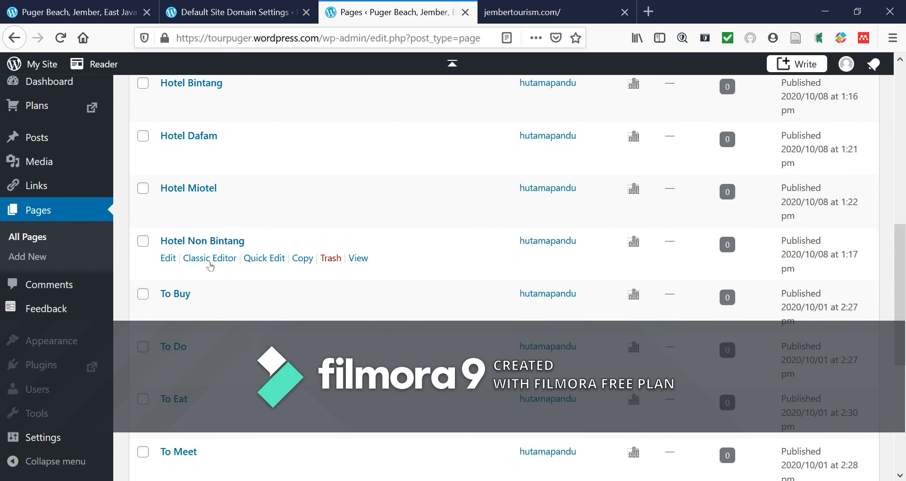
mouse_move(189, 298)
scroll(191, 307, "up", 3)
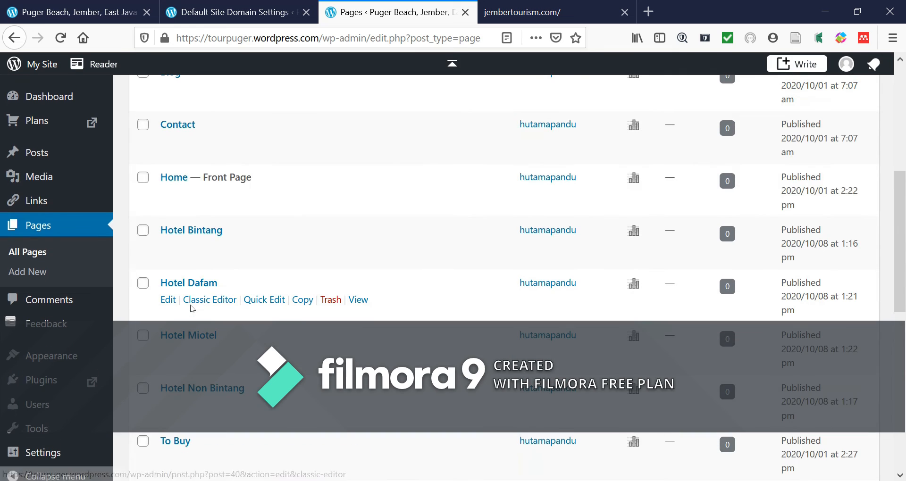
scroll(193, 307, "down", 2)
scroll(193, 308, "down", 1)
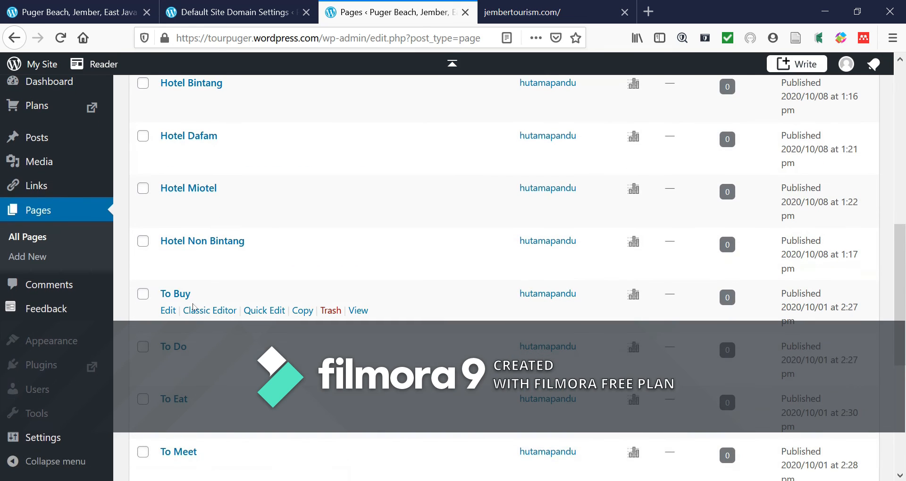
scroll(193, 309, "down", 2)
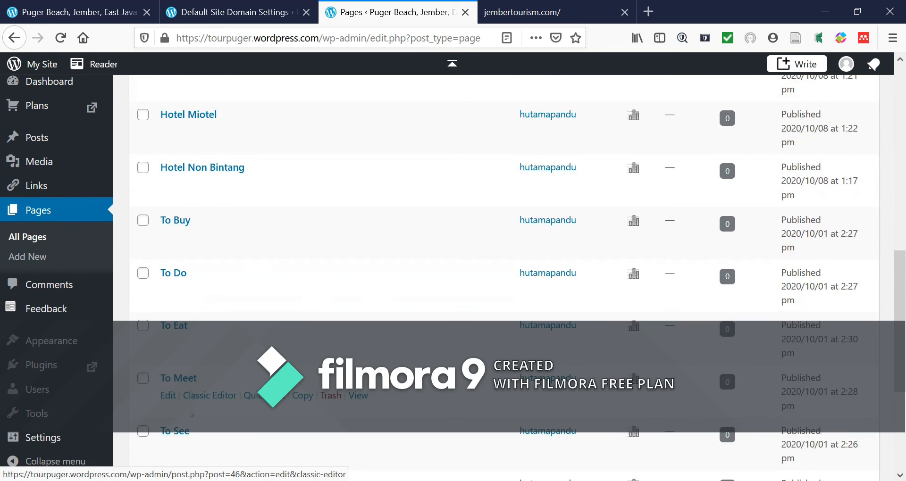
scroll(180, 424, "down", 4)
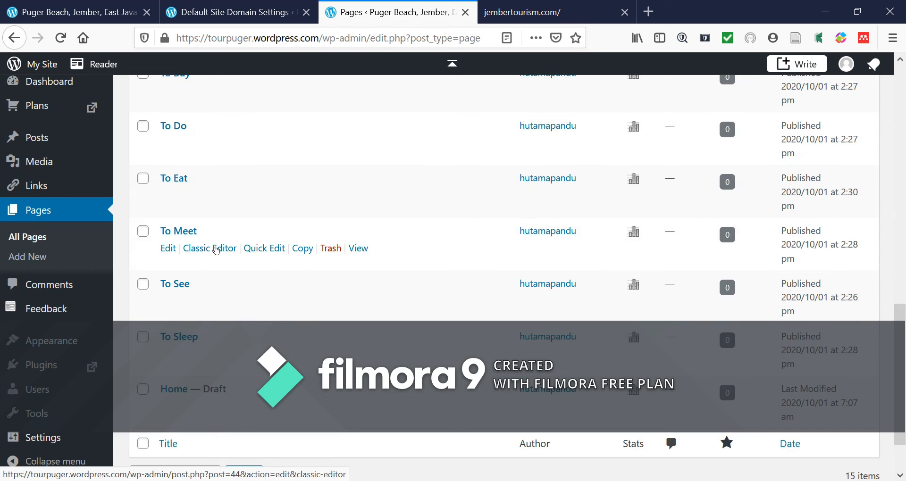
scroll(216, 251, "up", 3)
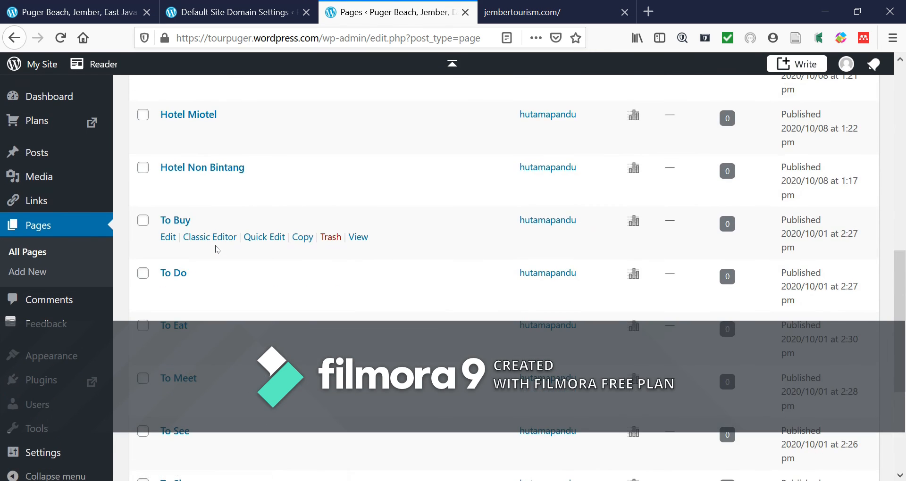
scroll(215, 221, "up", 6)
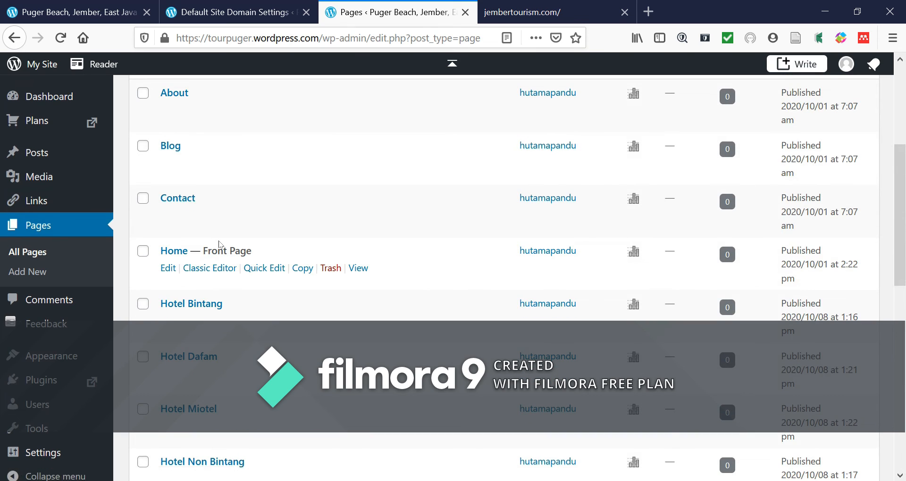
- Review the pages list down to the Home draft at its end, comparing the hotel entries with the To pages
scroll(217, 236, "down", 4)
scroll(211, 229, "down", 2)
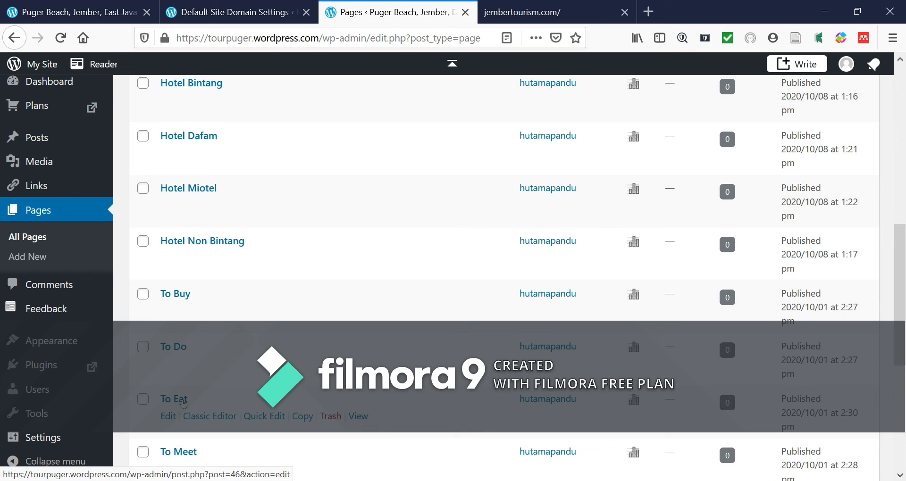
scroll(183, 402, "down", 3)
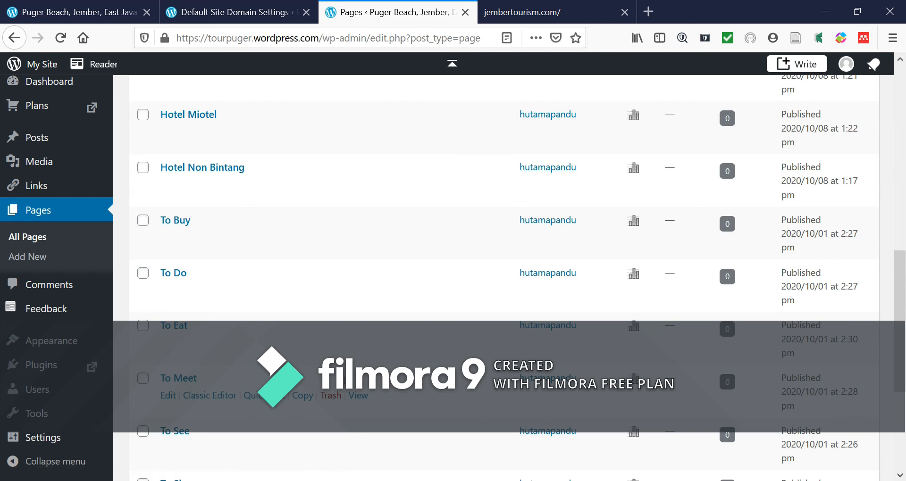
scroll(184, 377, "down", 2)
scroll(217, 307, "down", 2)
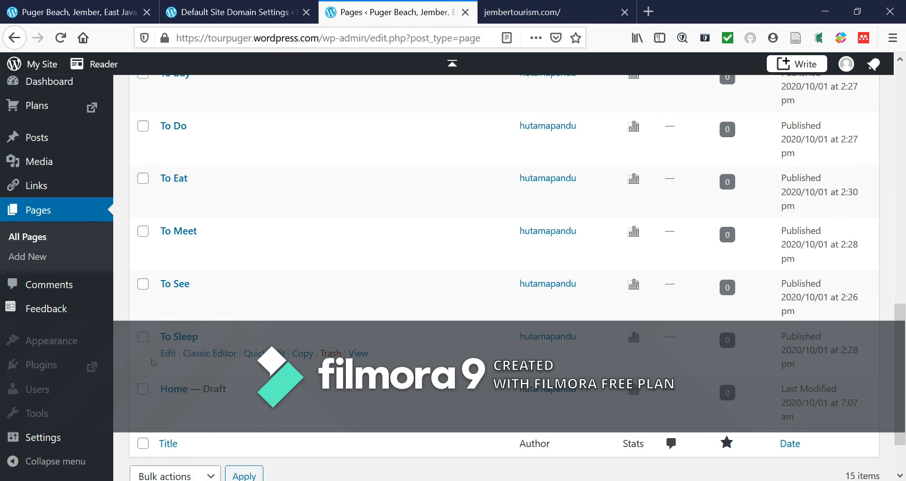
scroll(156, 363, "up", 8)
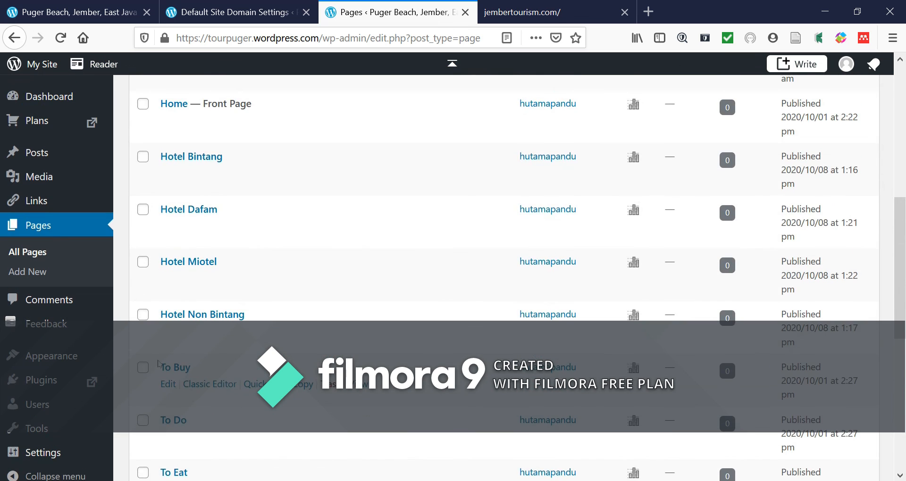
scroll(158, 363, "up", 6)
scroll(158, 363, "down", 12)
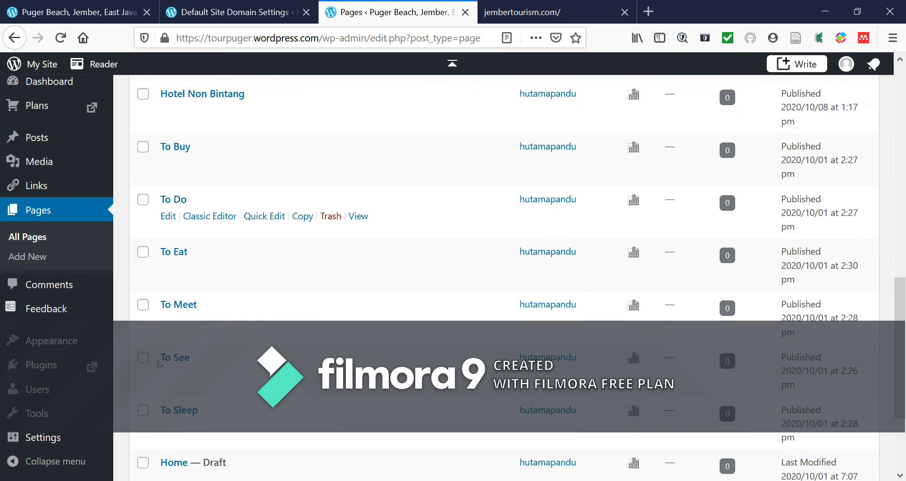
scroll(159, 363, "down", 3)
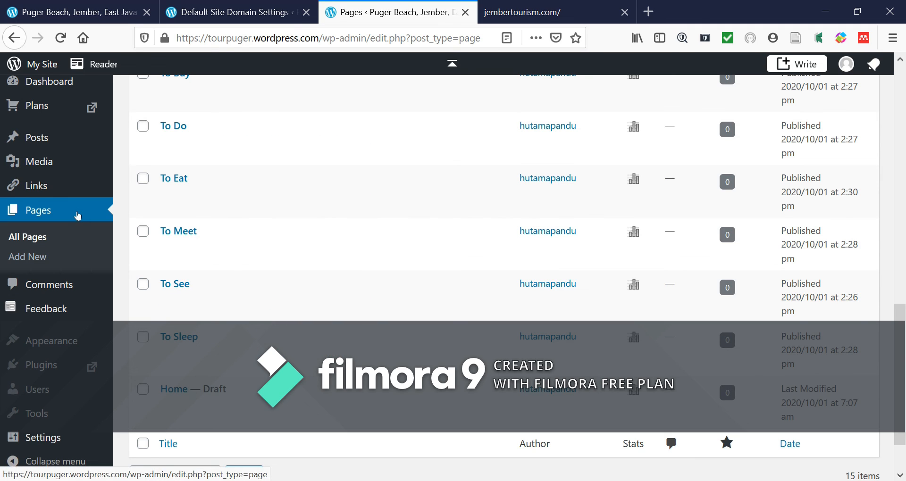
scroll(81, 219, "up", 5)
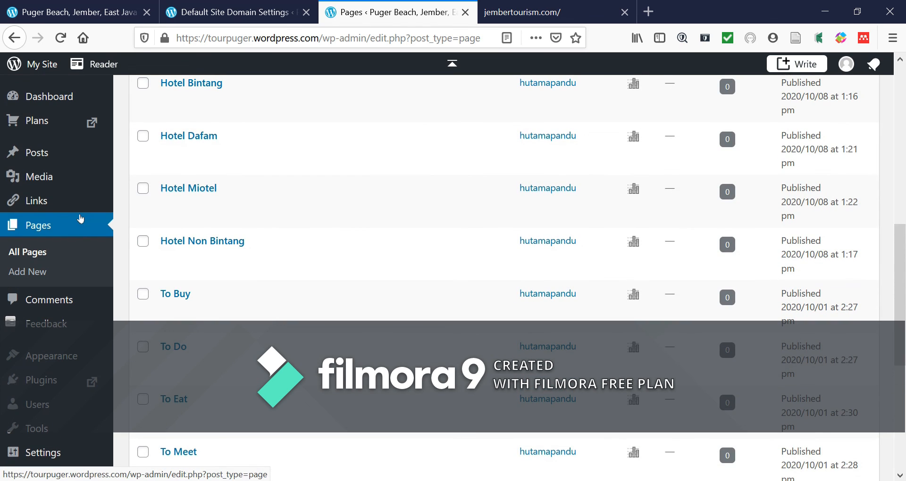
mouse_move(81, 172)
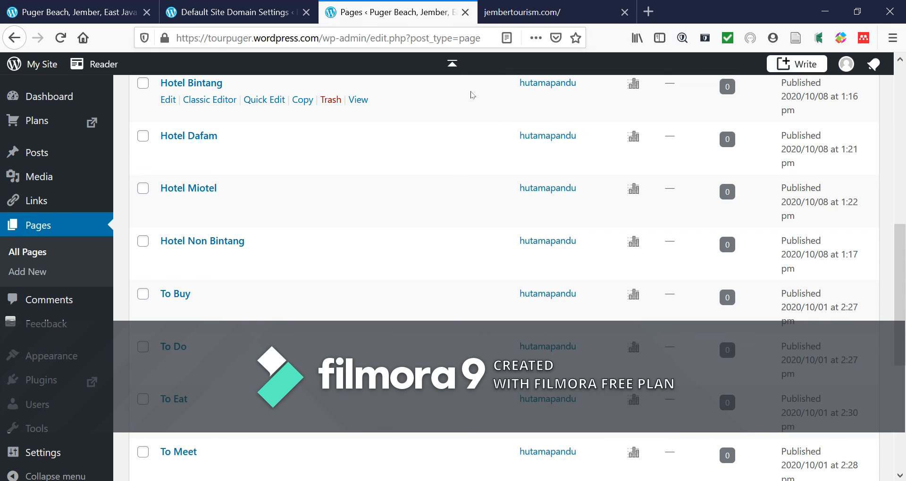
- Return to the default domain settings of tourpuger.wordpress.com, and switch to the ShareX window
left_click(271, 18)
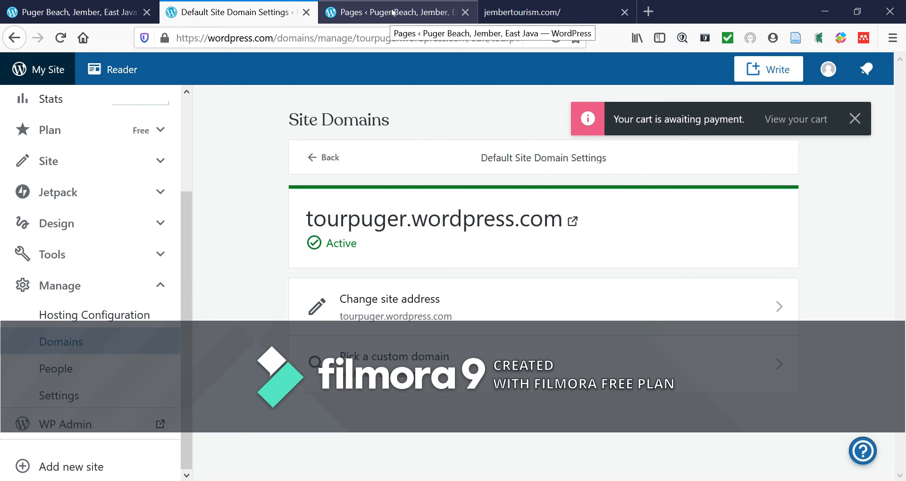
left_click(506, 480)
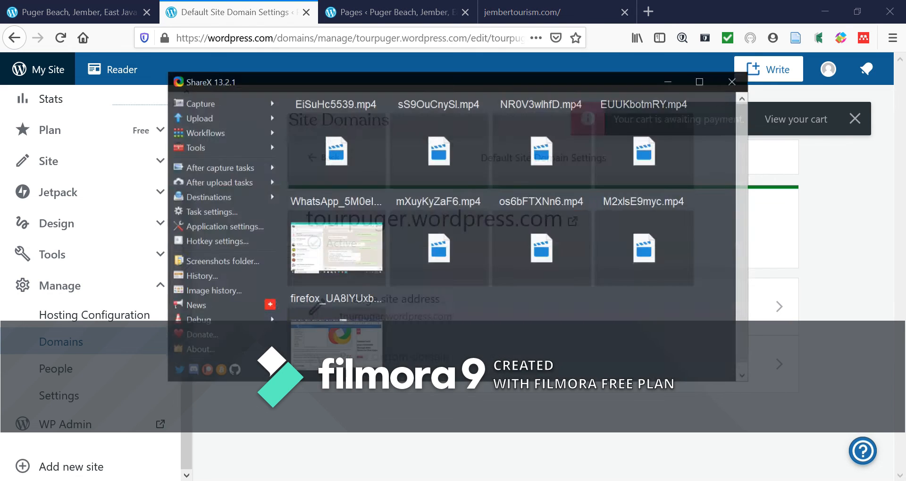